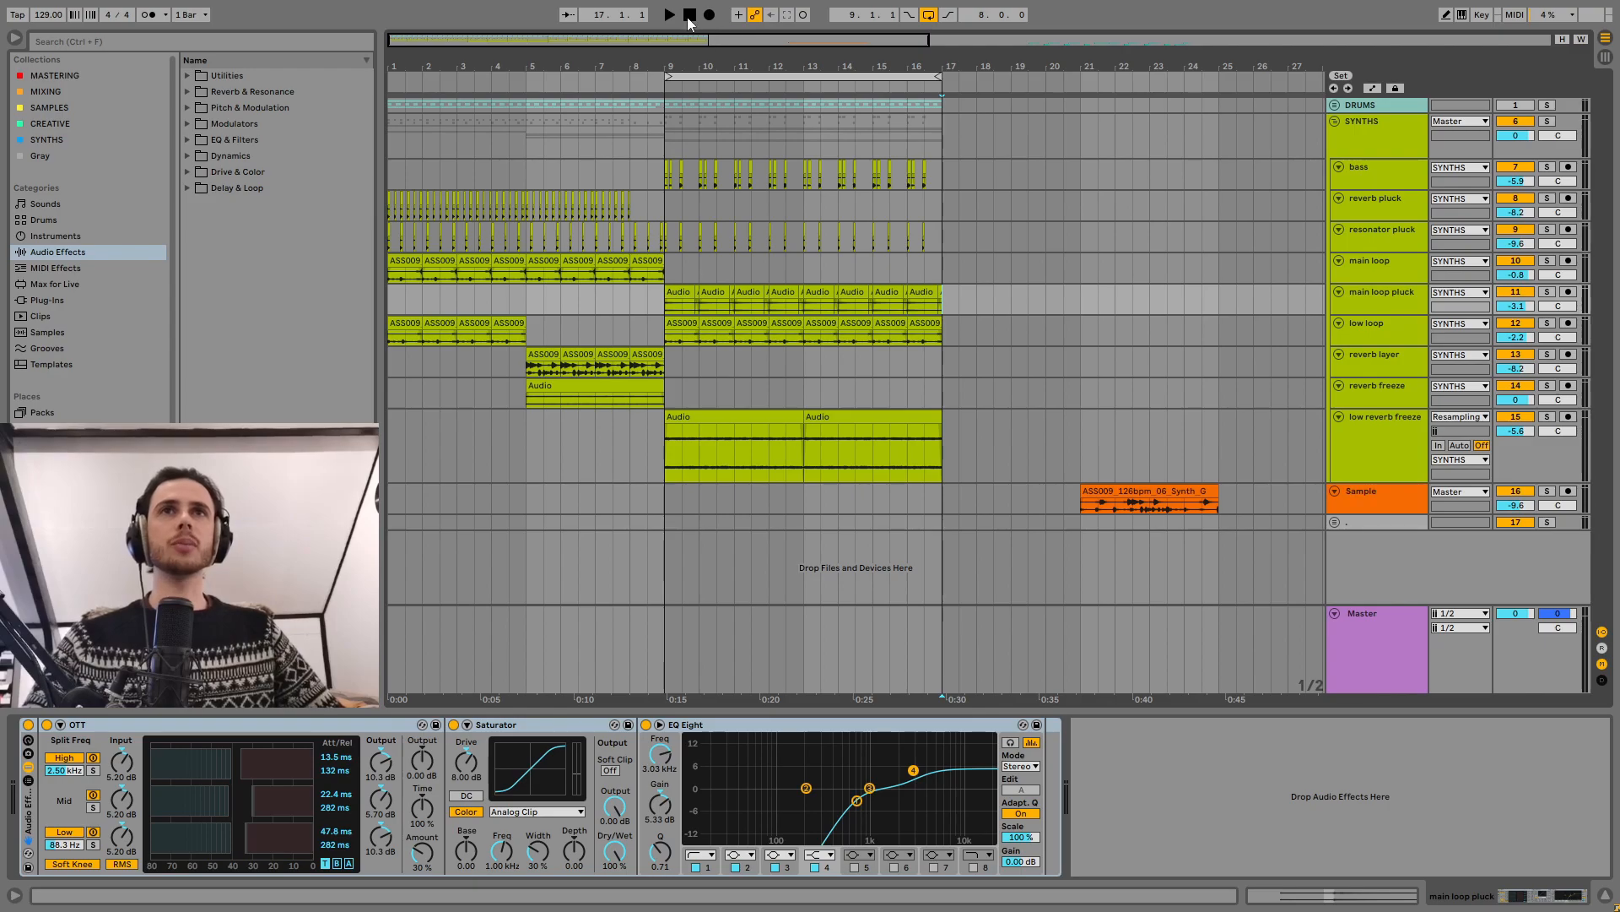
Step: Play the arrangement's looped section starting at bar 9 and stop playback near its end
key("space")
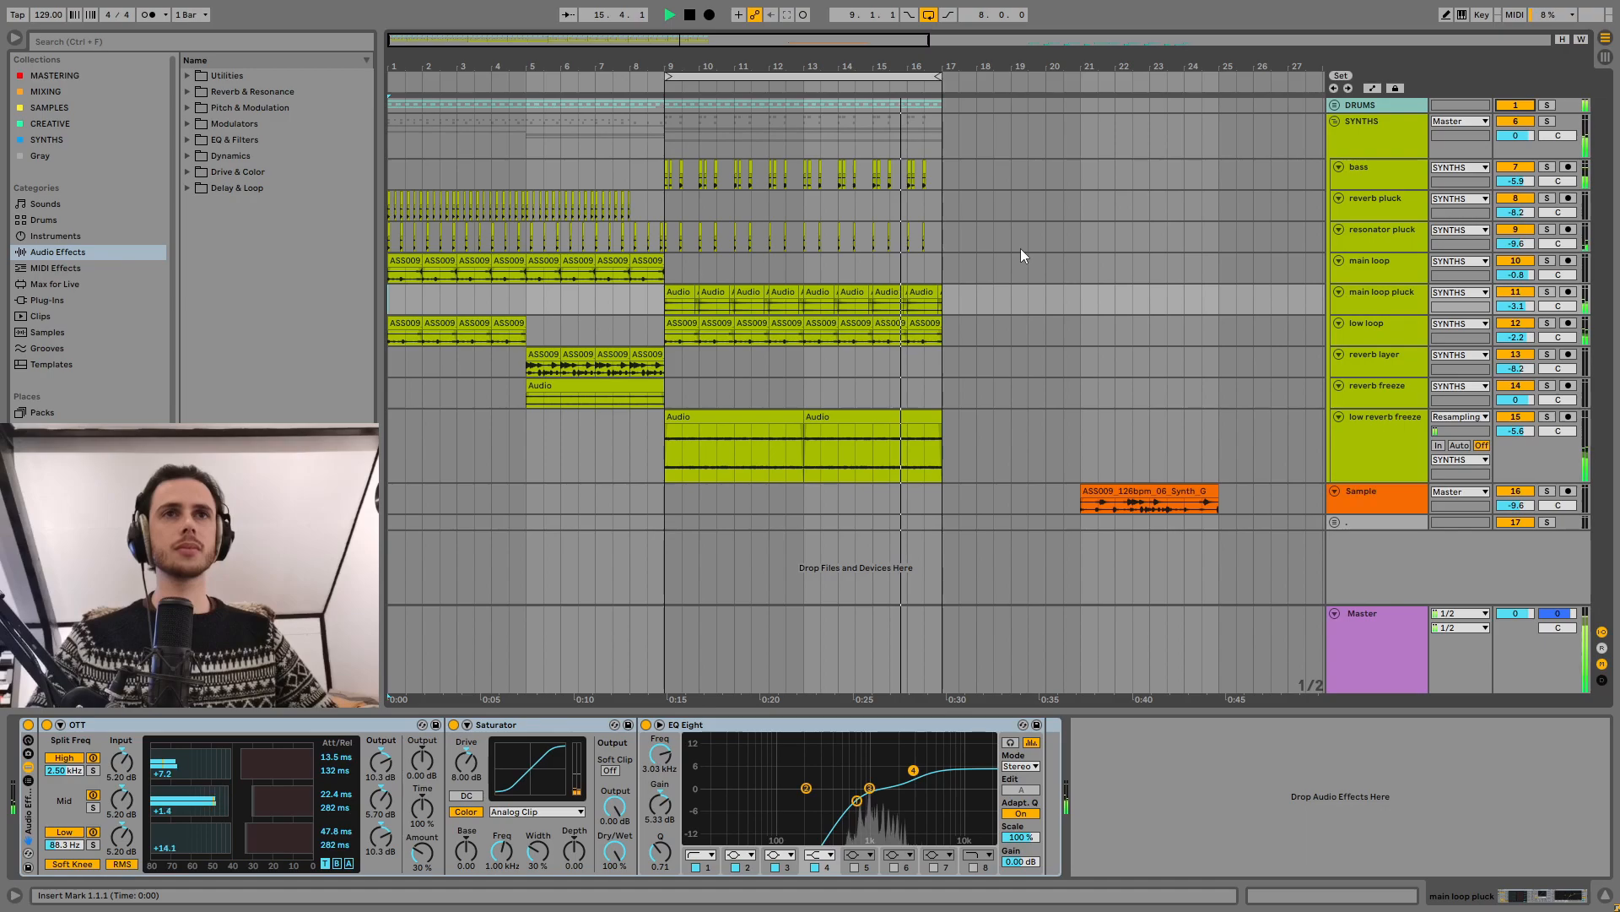
key("space")
scroll(1106, 147, "down", 1)
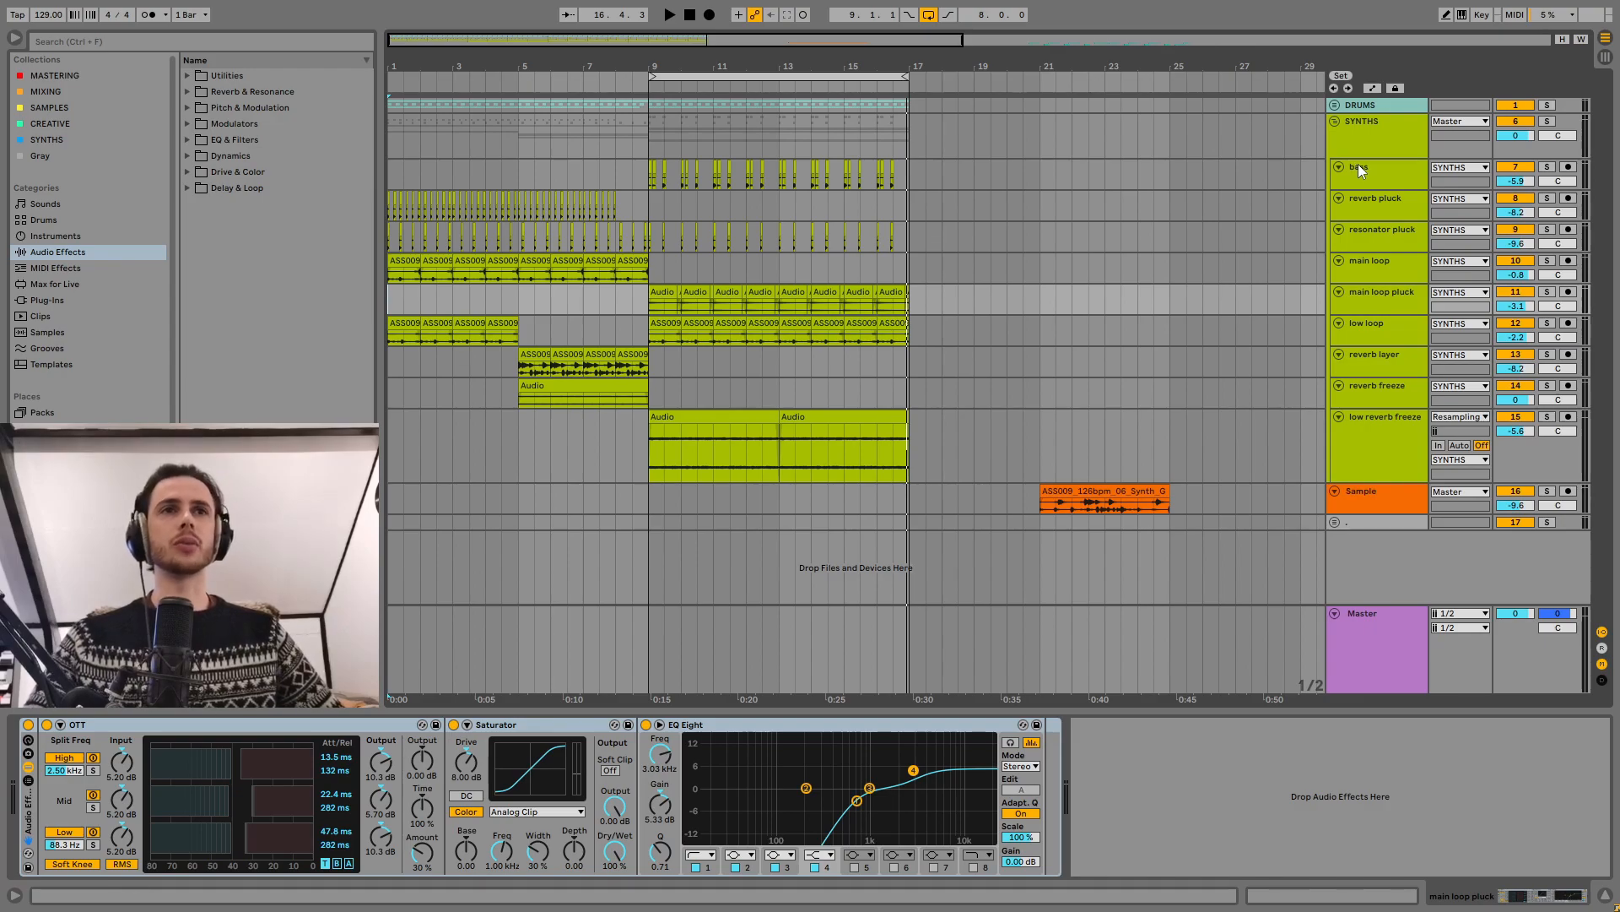
Step: Solo the Sample track and play its original synth loop clip from bar 21
left_click(1129, 490)
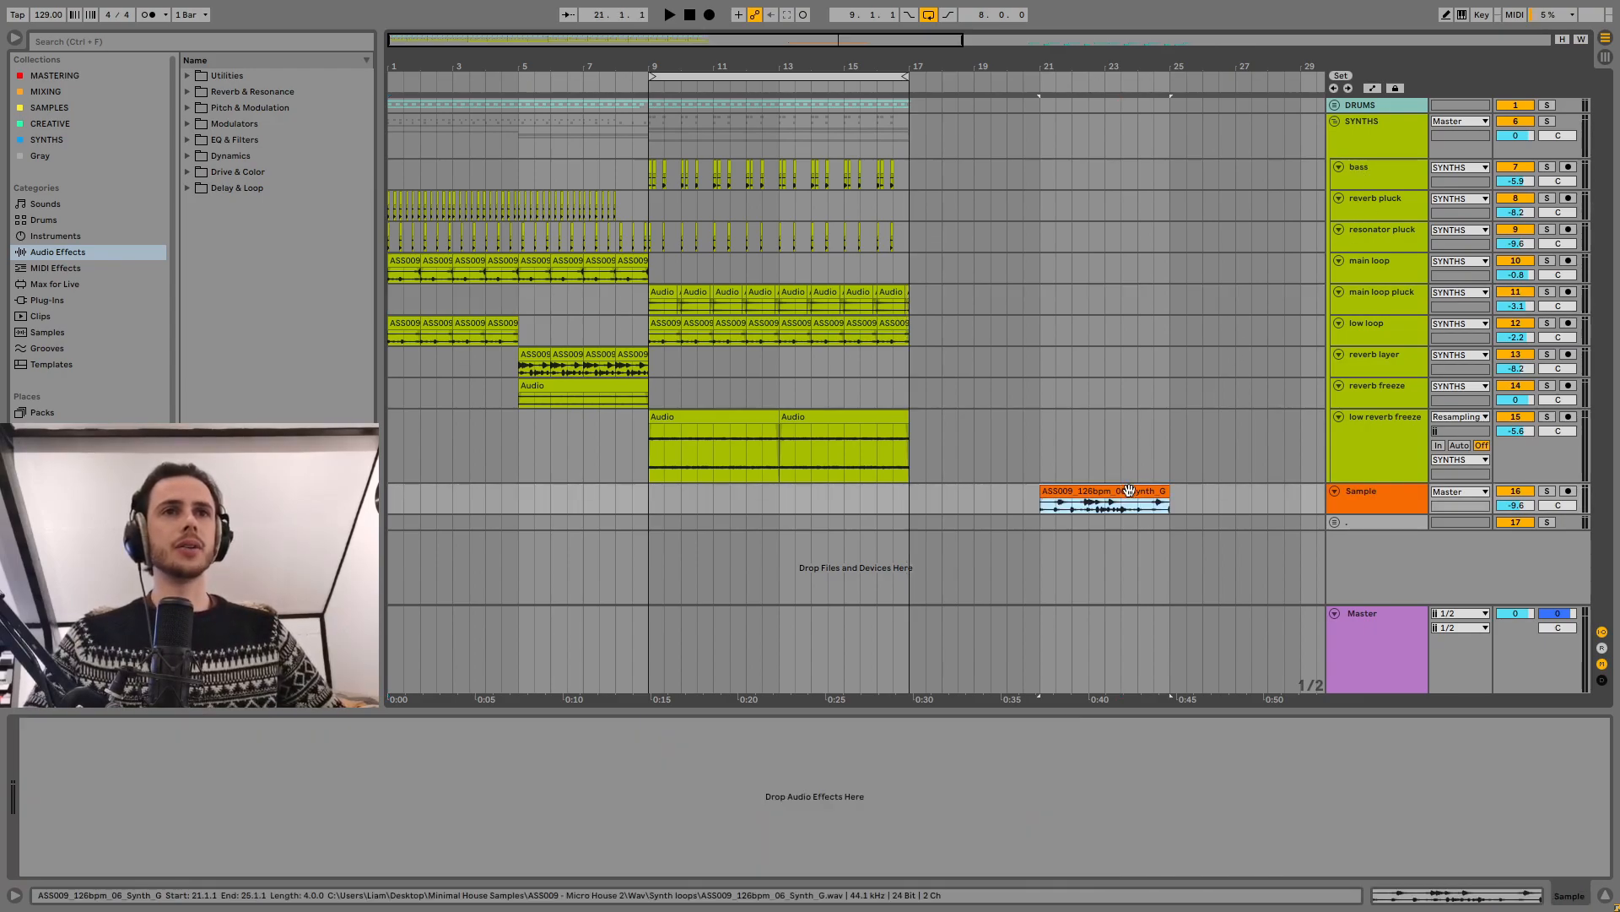
key("s")
key("space")
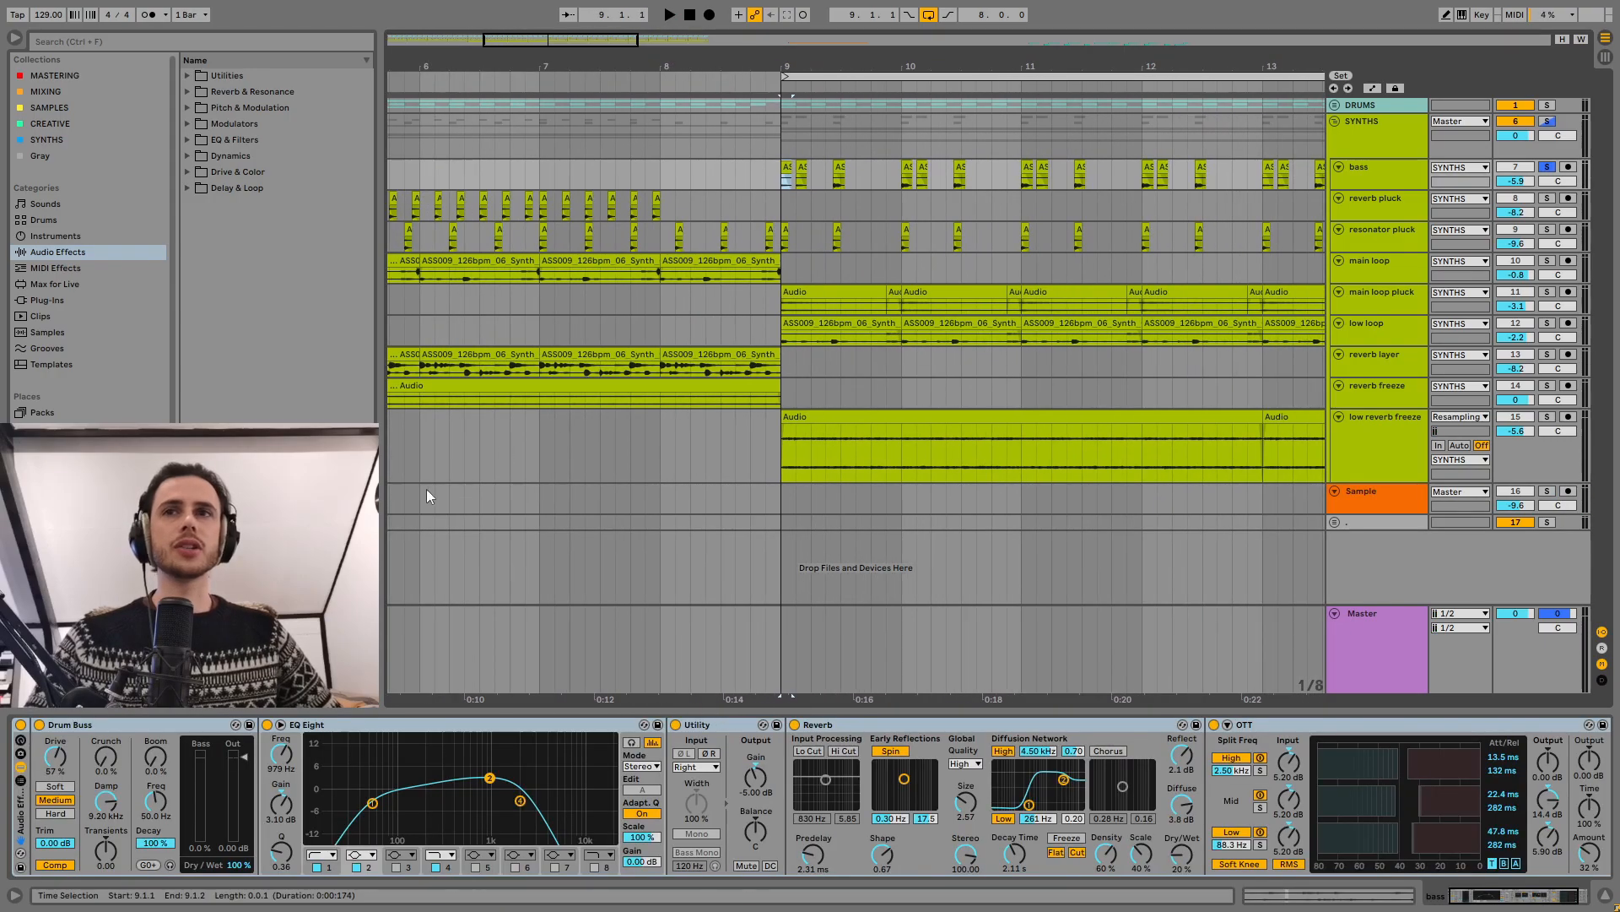
Step: Bypass the bass track's whole effect rack and play the soloed bass dry from bar 9
left_click(21, 724)
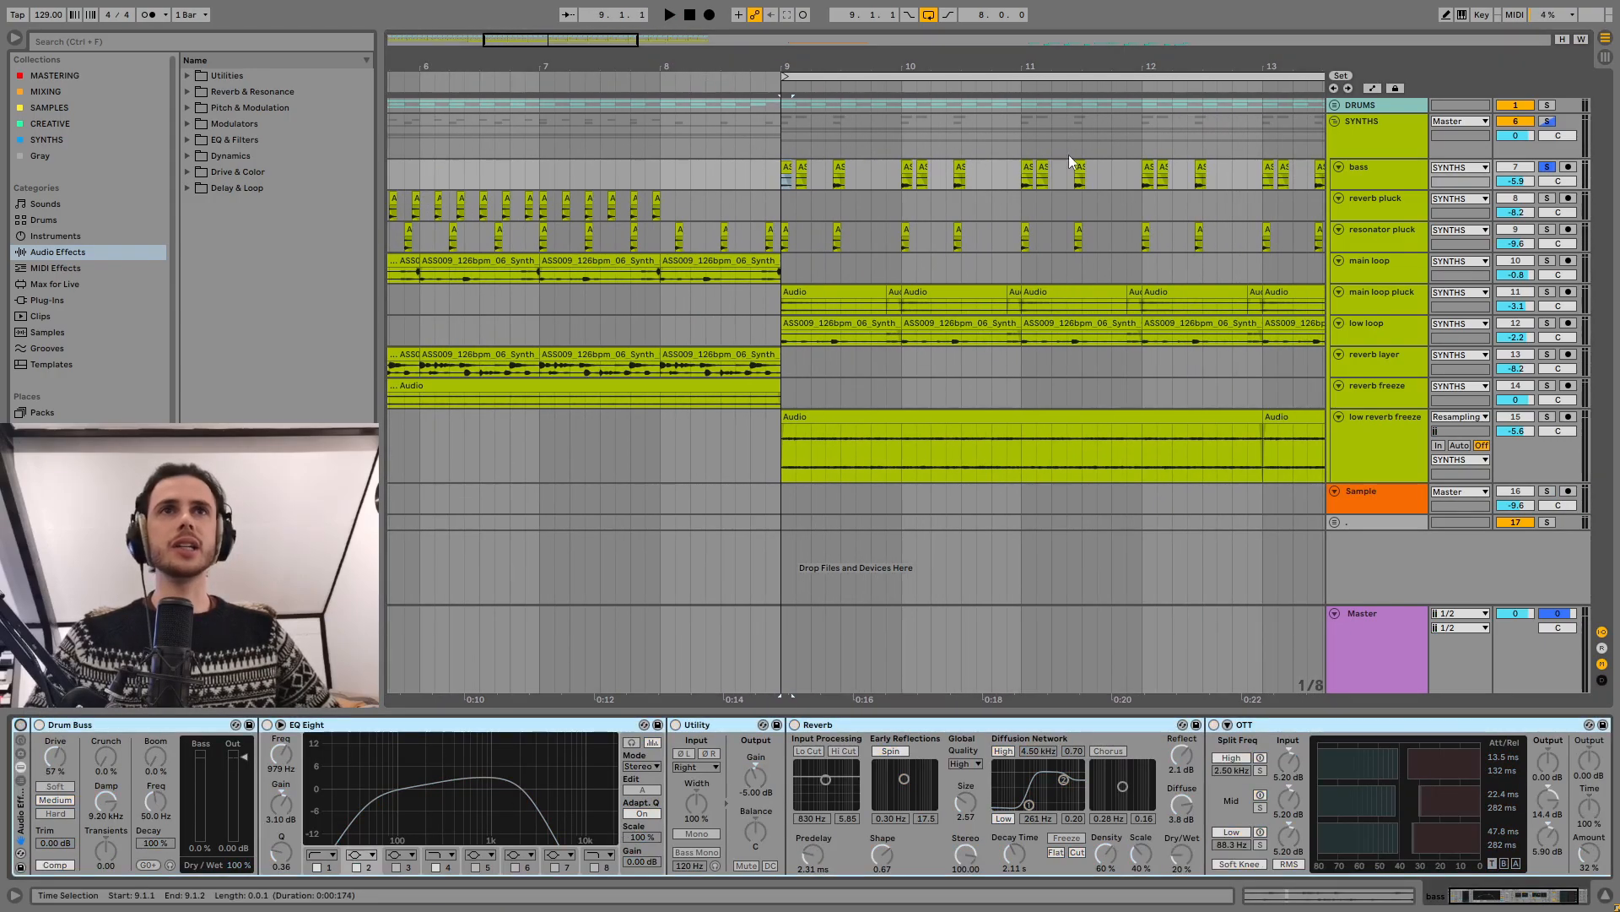
key("space")
left_click_drag(916, 66, 854, 38)
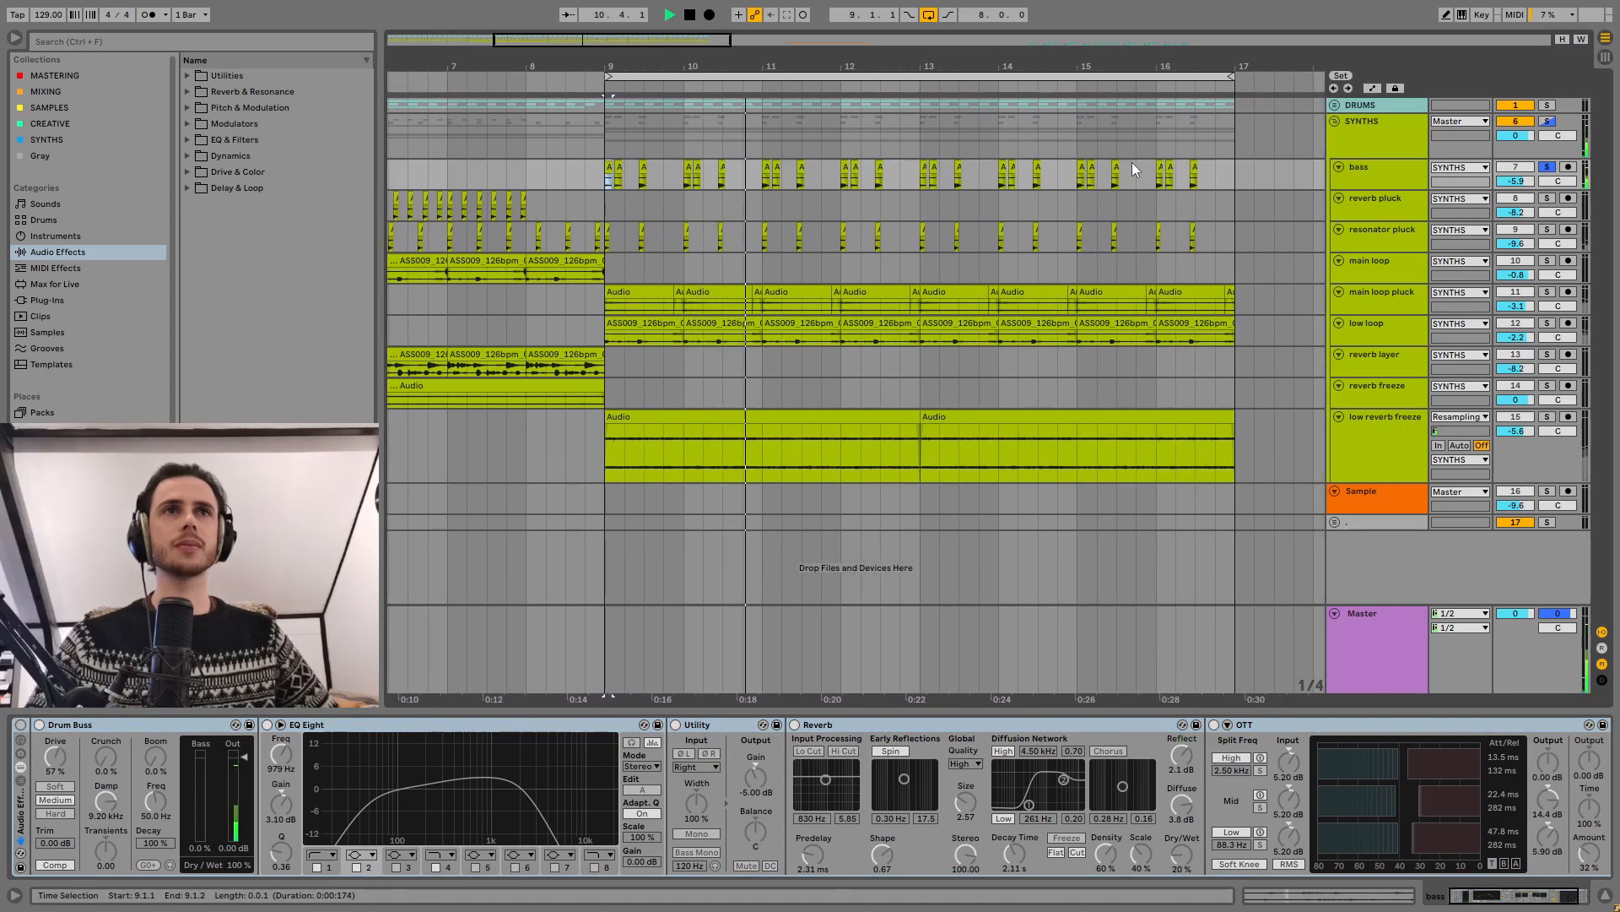
Step: Open the bass clips in bars 9 to 16, check their coarse transposition, and audition them without effects
double_click(1193, 166)
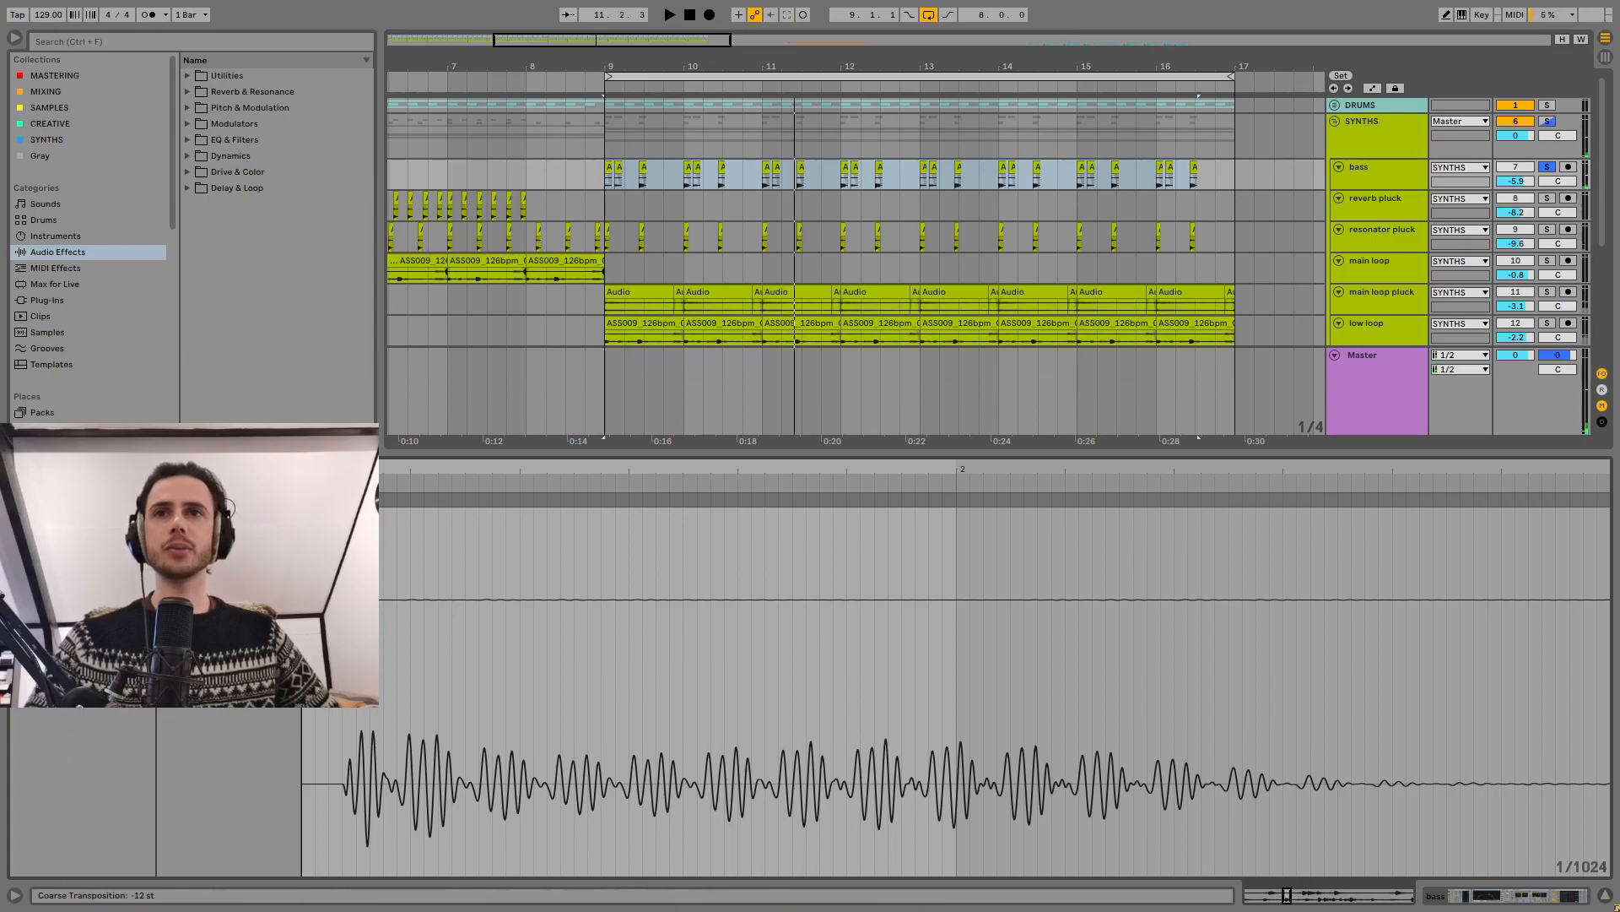
key("space")
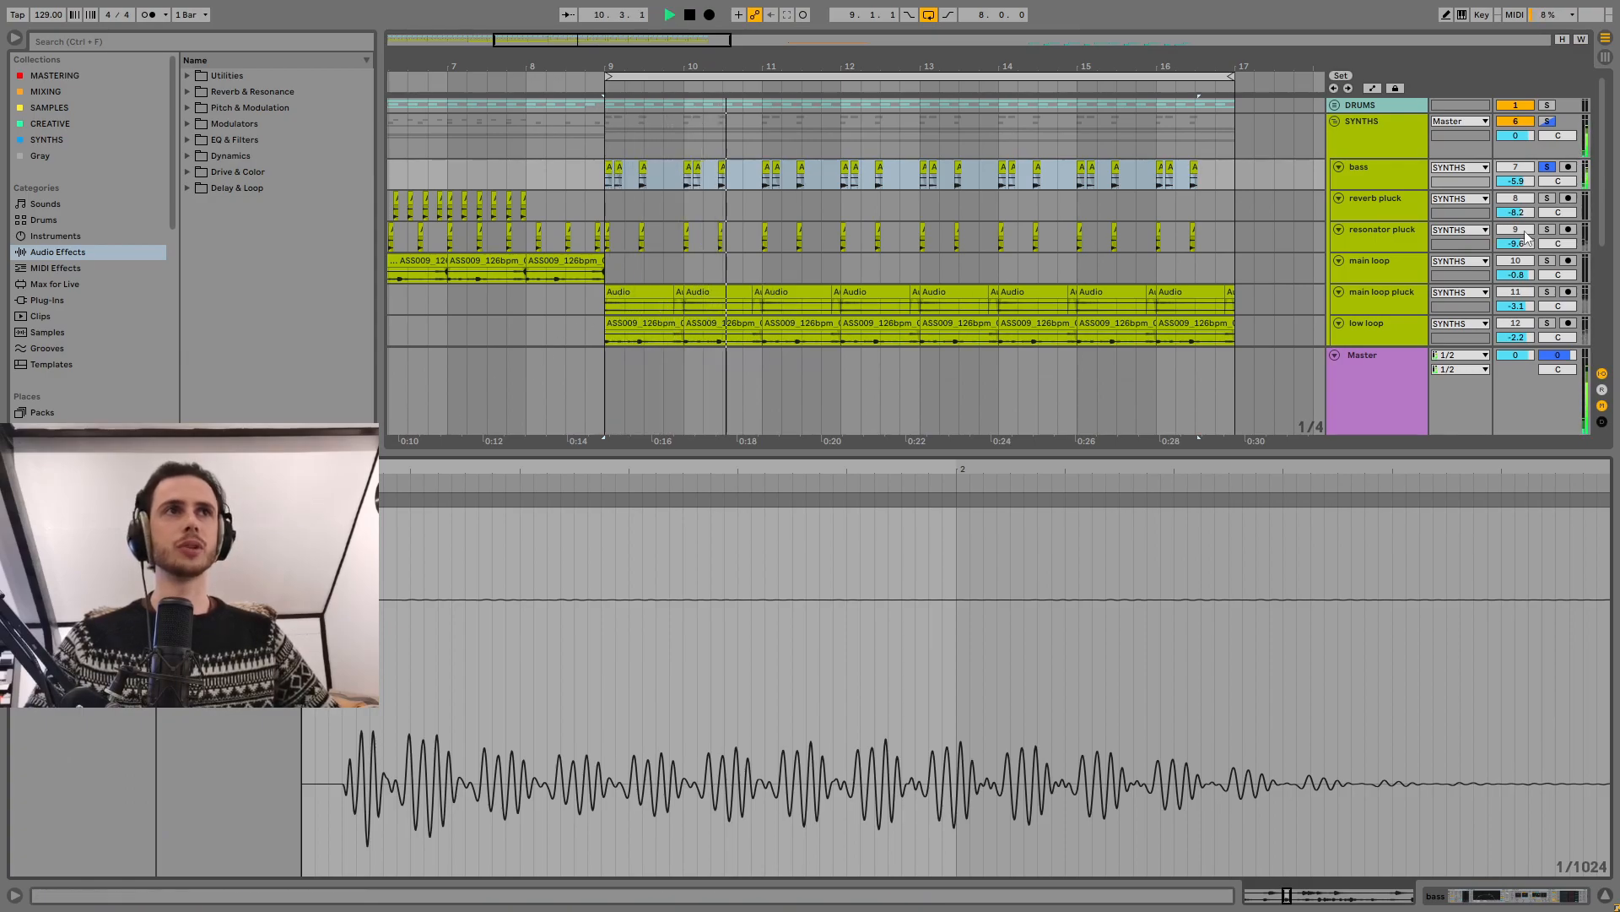
key("space")
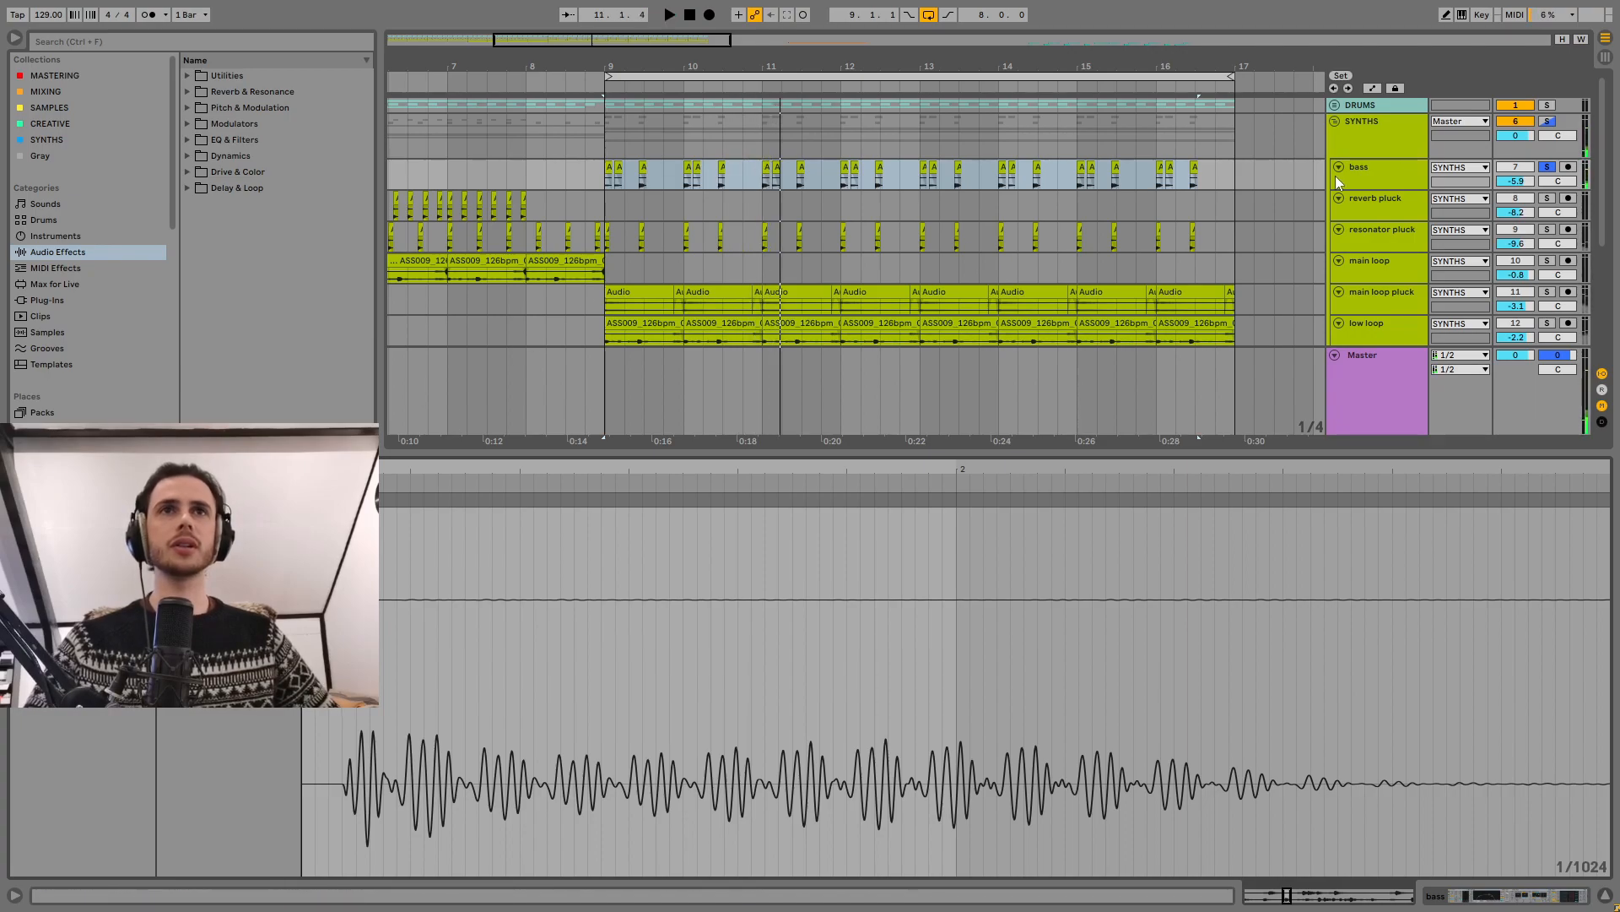
Step: Turn the bass track's effect rack back on and examine its device chain through to OTT
left_click(1370, 169)
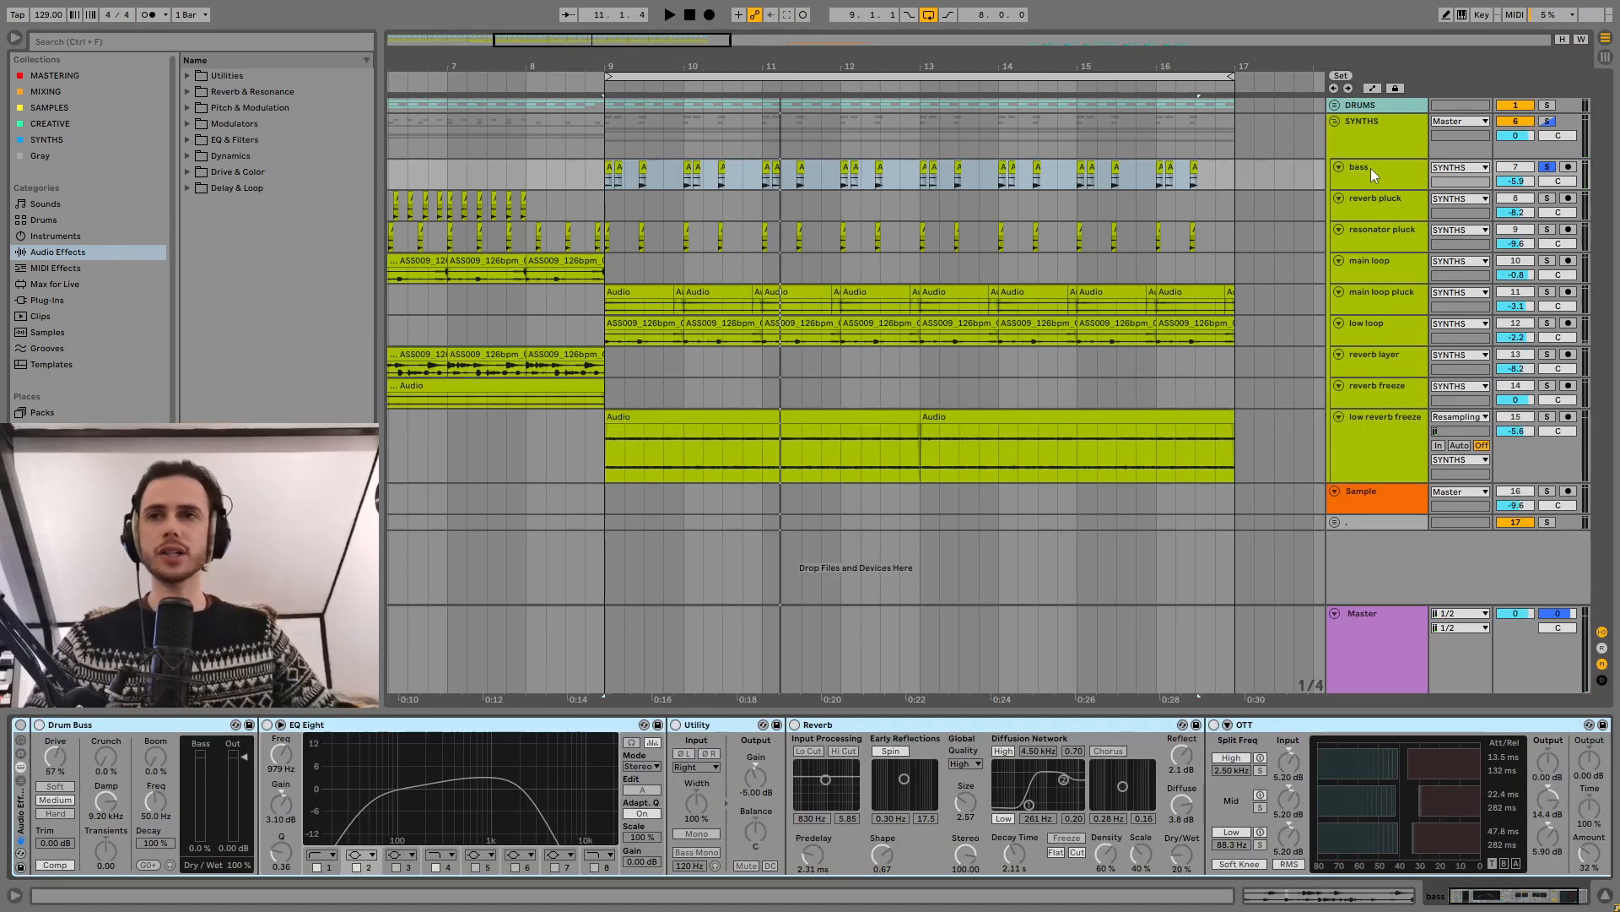
left_click(20, 725)
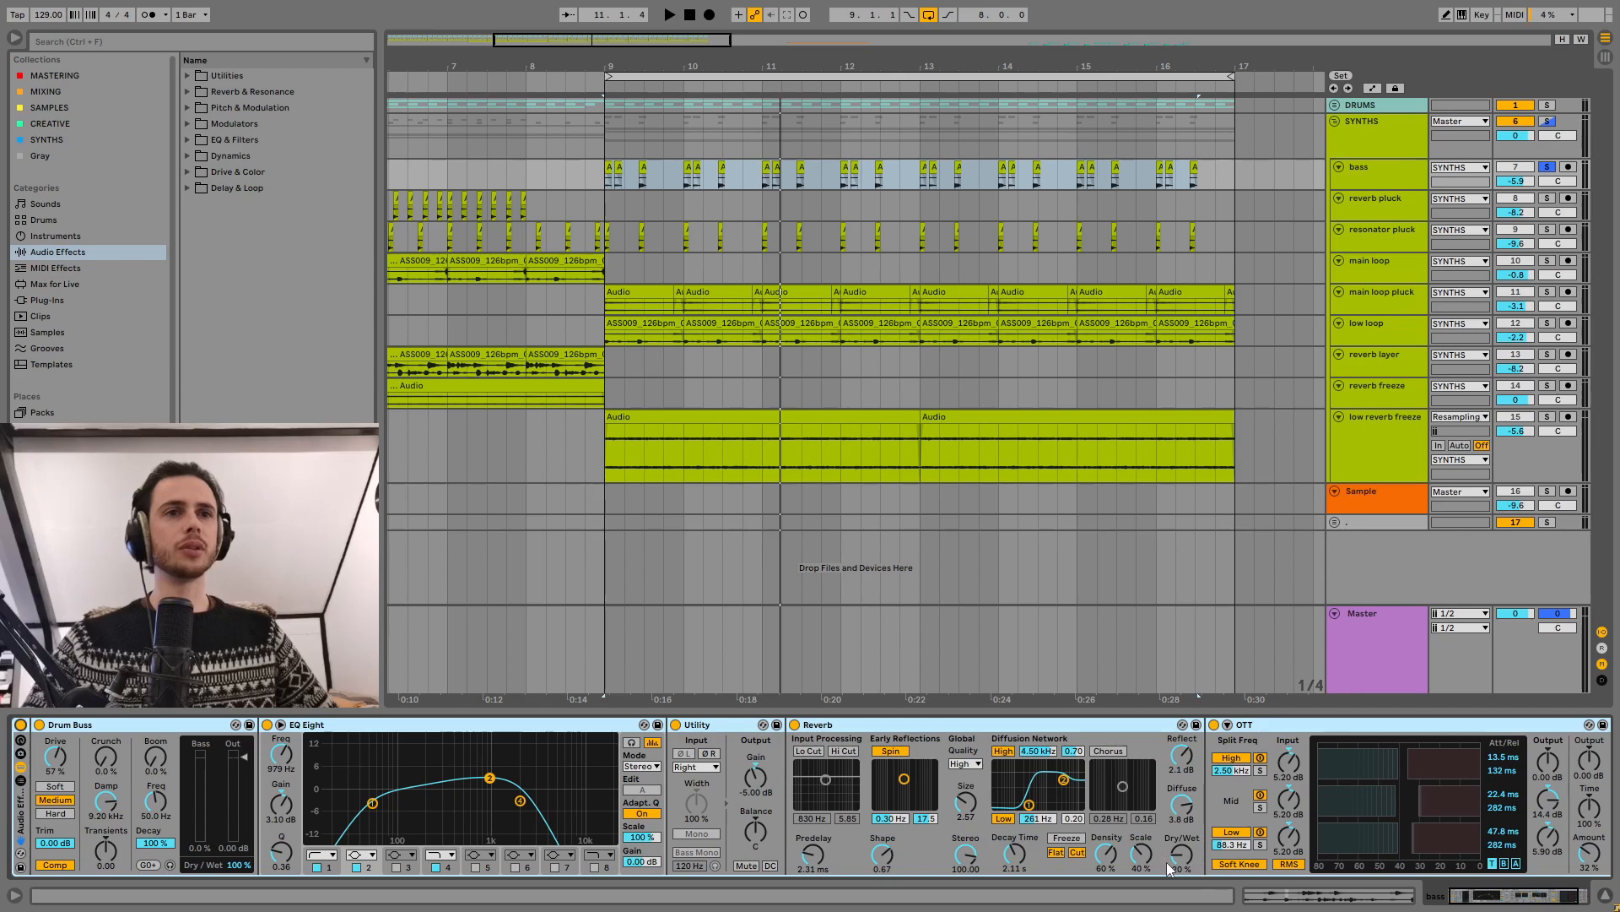
scroll(1182, 785, "right", 3)
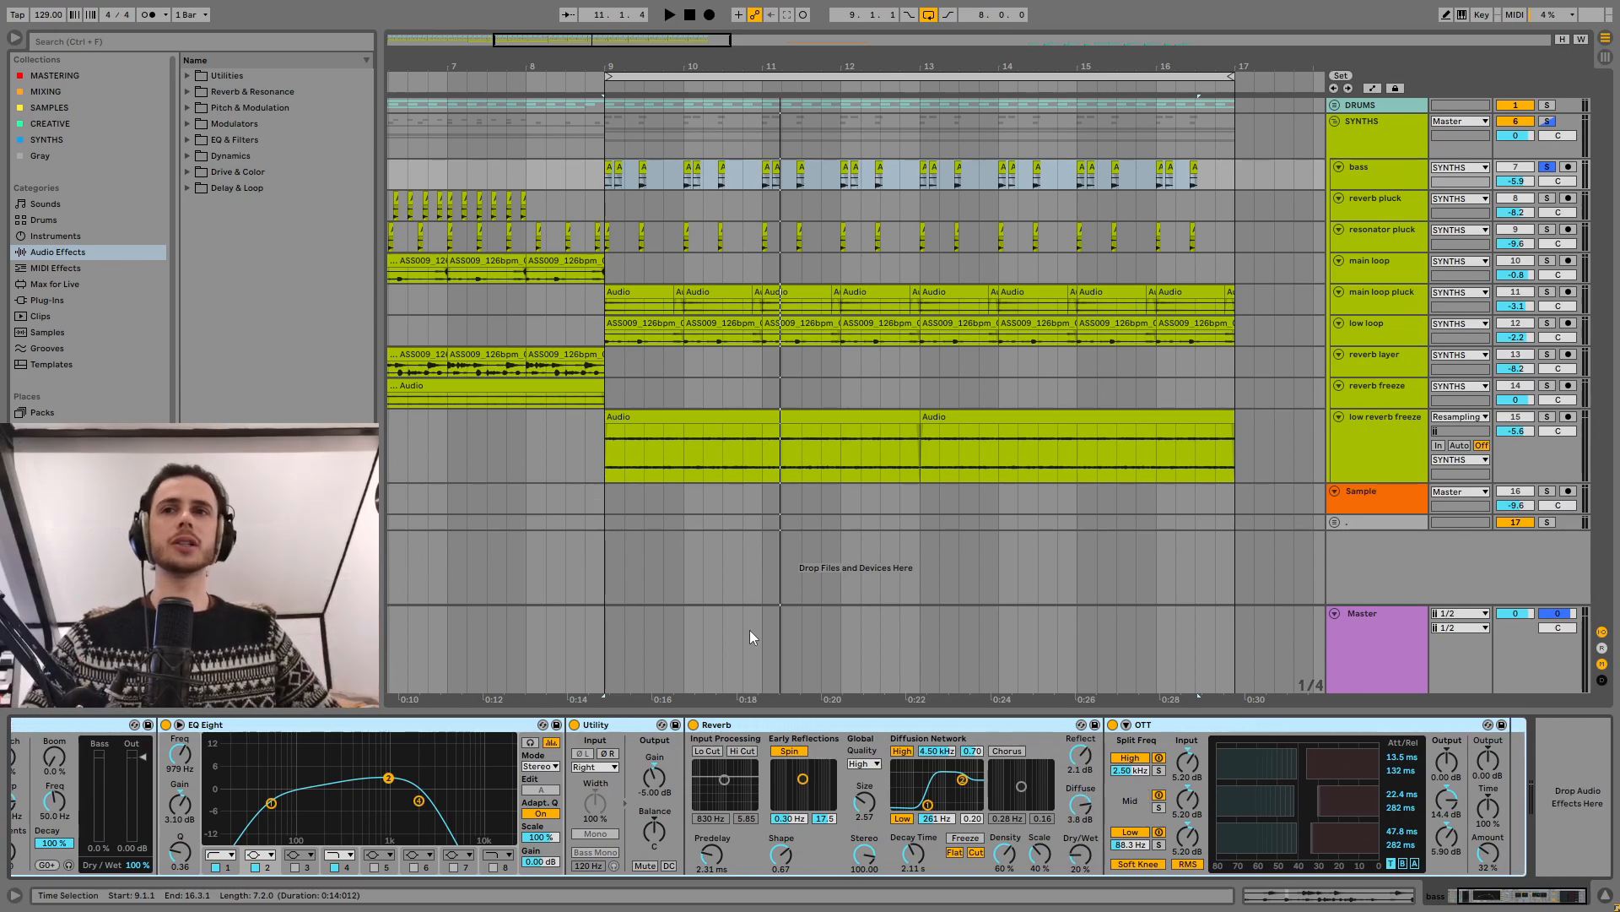
scroll(1359, 810, "left", 3)
Step: Play the soloed bass from bar 9 with its effects active, stopping after a couple of bars
left_click(604, 167)
key("space")
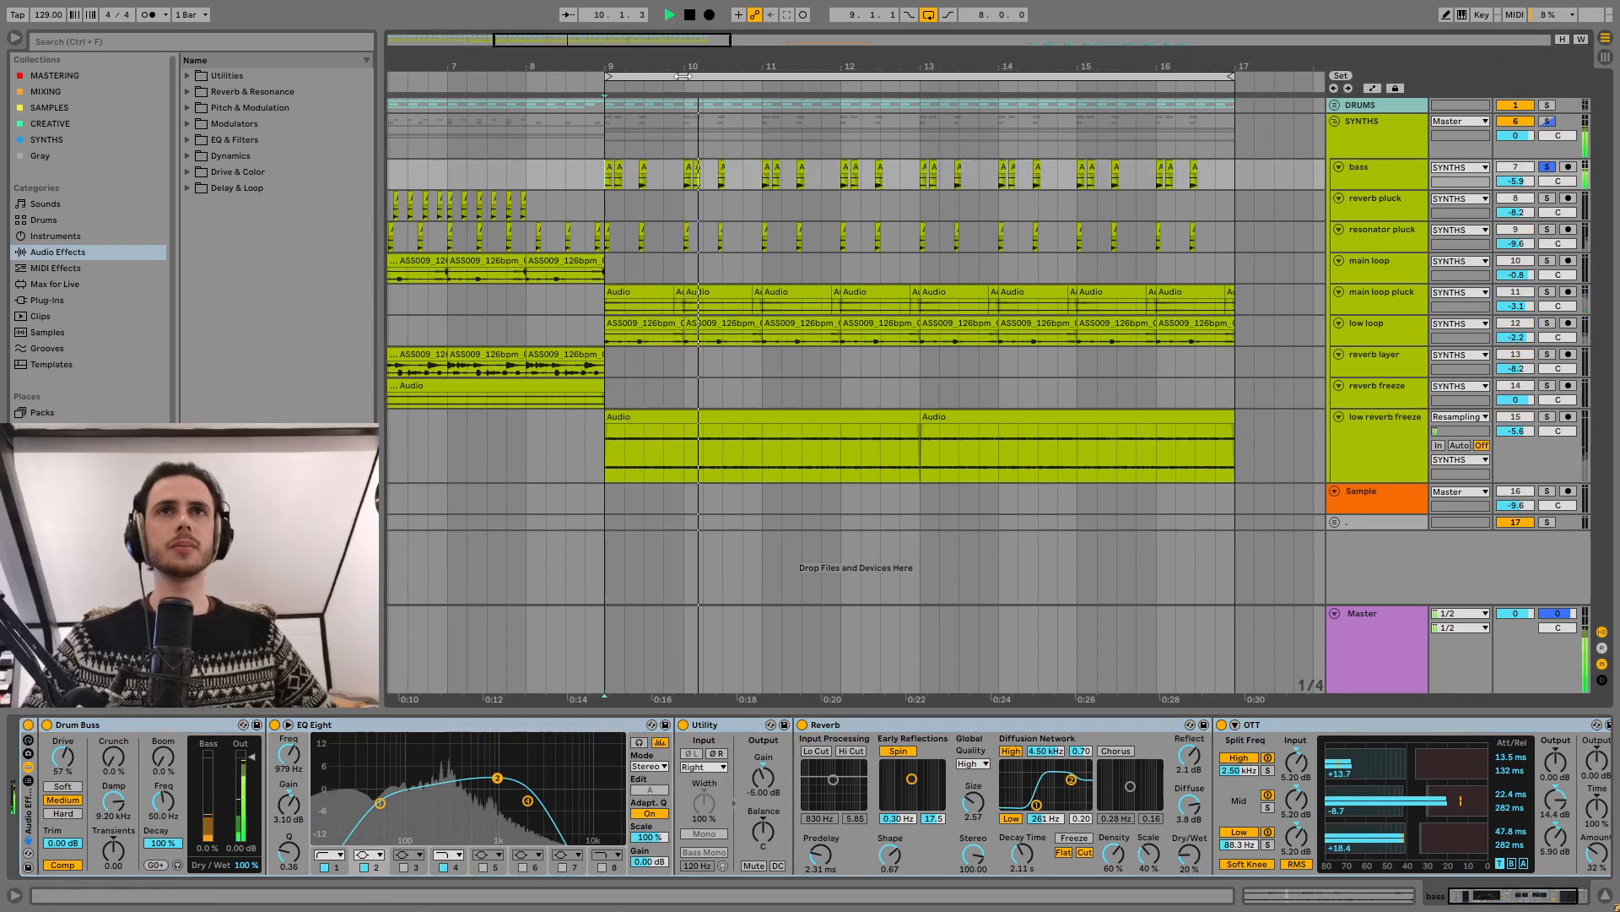
left_click_drag(695, 67, 696, 34)
key("space")
Step: Solo the reverb pluck track, bypass its effect rack, and play it dry from bar 1
left_click_drag(415, 72, 416, 106)
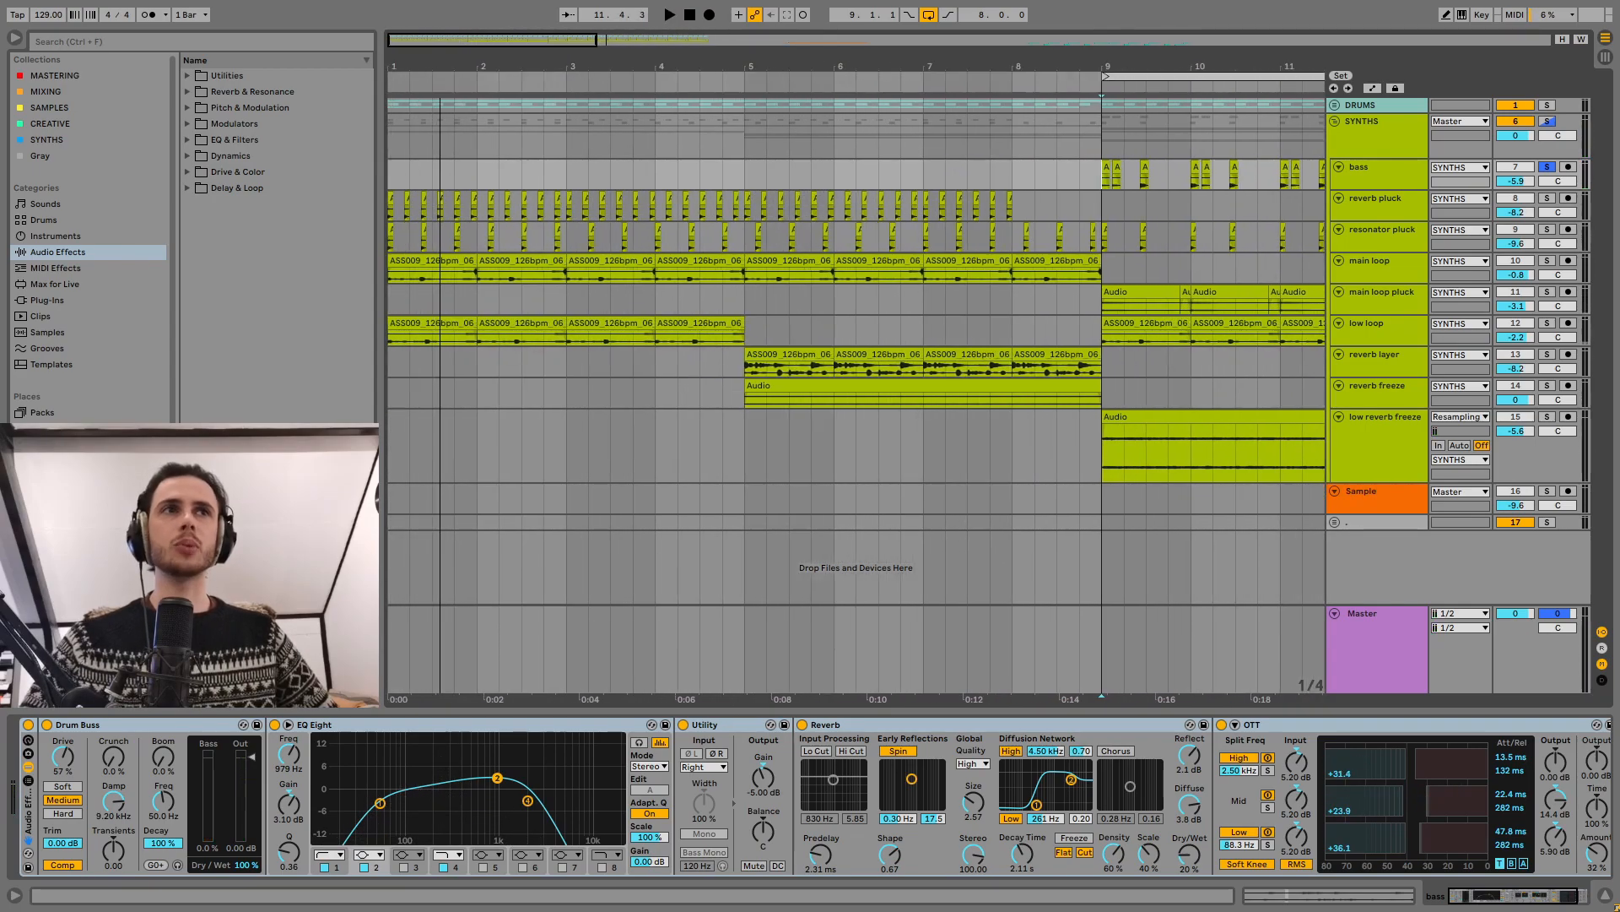
left_click(1373, 202)
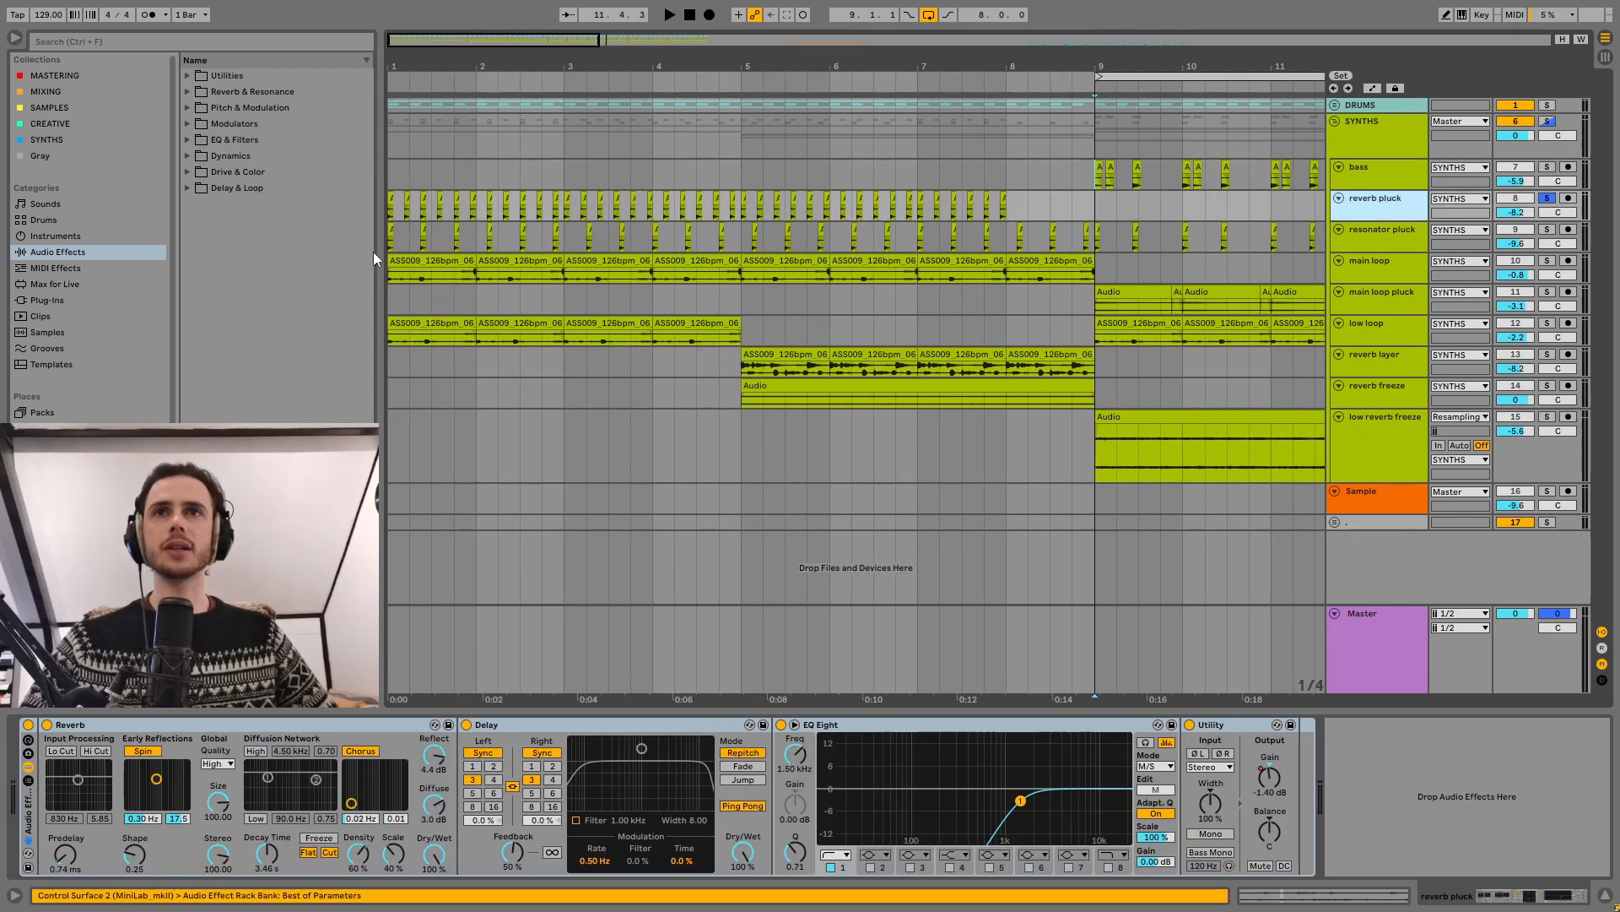
left_click(390, 201)
left_click(28, 725)
key("space")
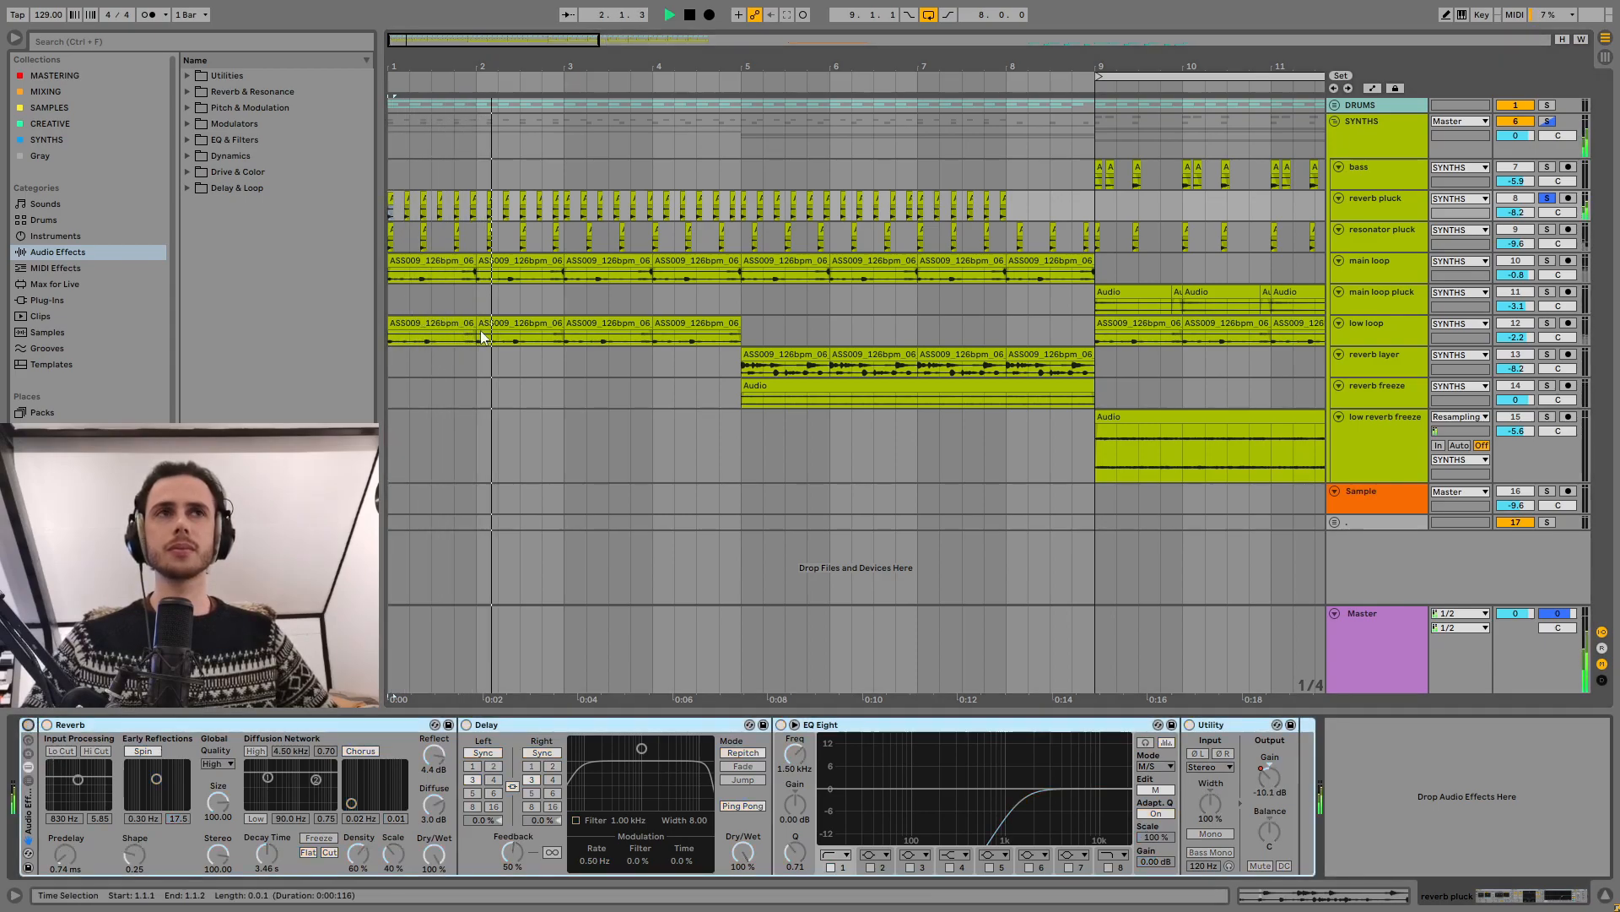
key("space")
Step: Audition the first four reverb pluck clips at a coarse transposition of 0 st and undo the last change
left_click_drag(403, 67, 385, 182)
double_click(406, 198)
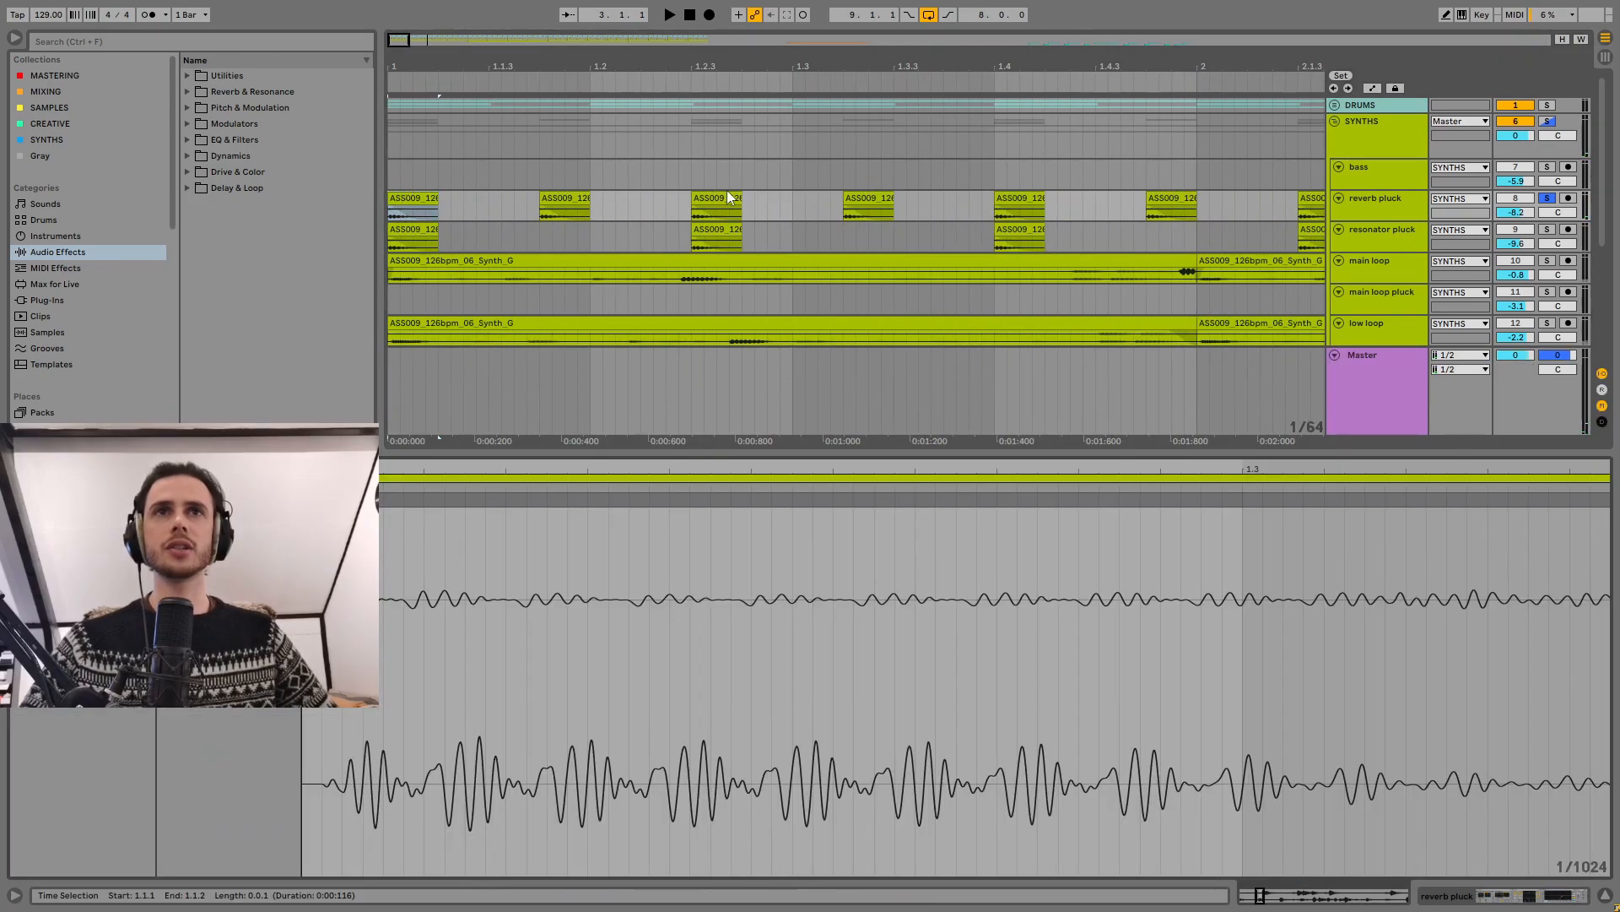
left_click(868, 199, "shift")
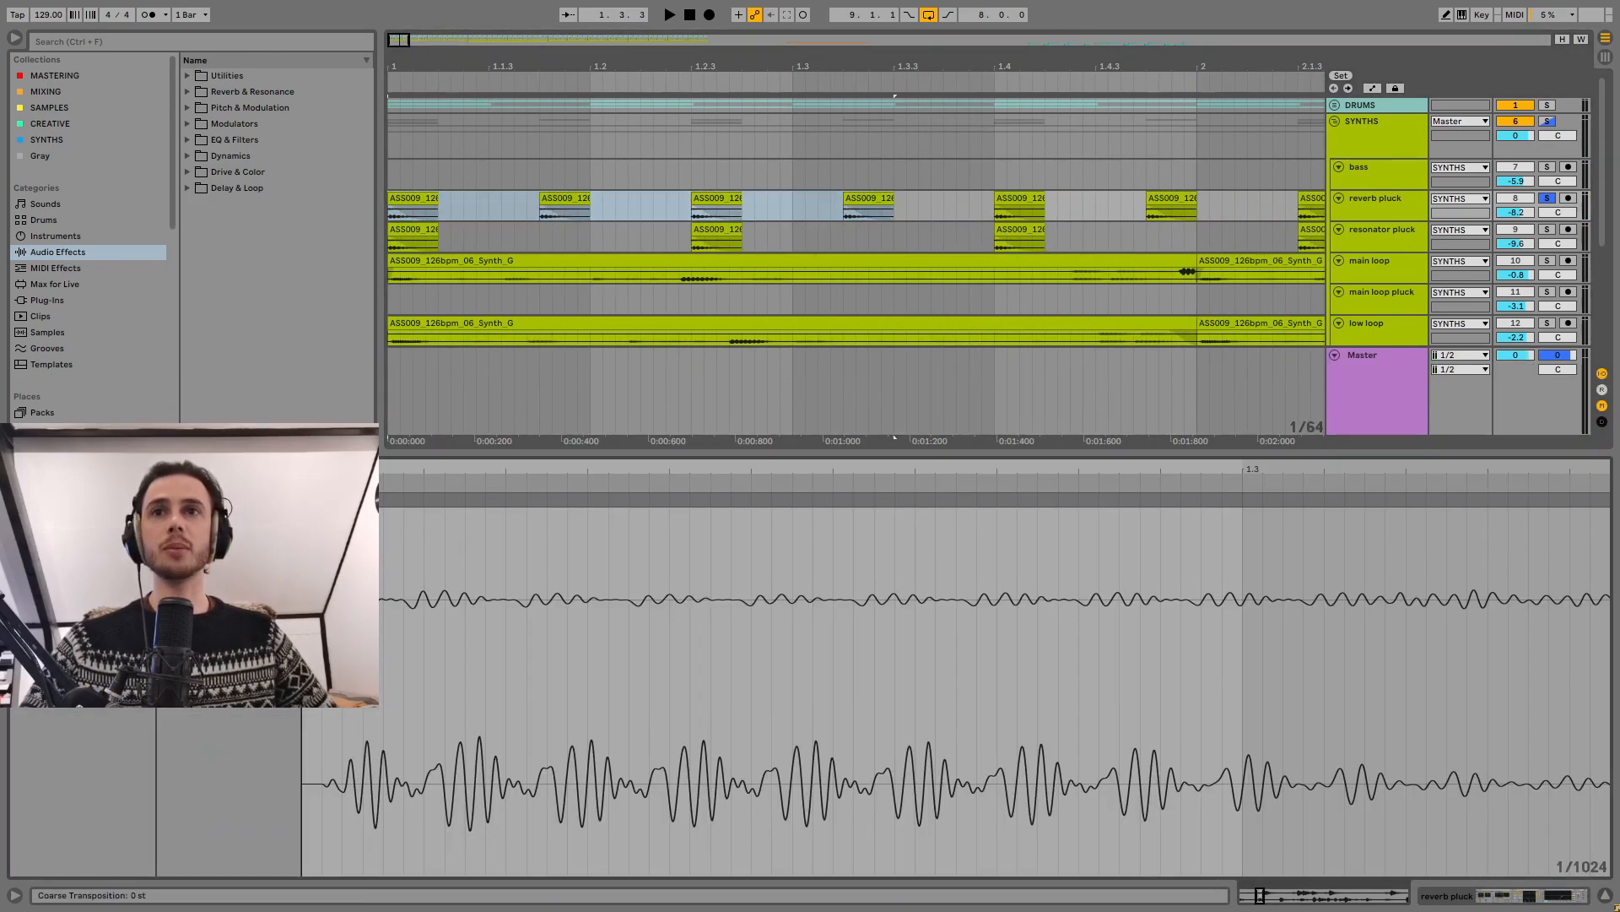
key("space")
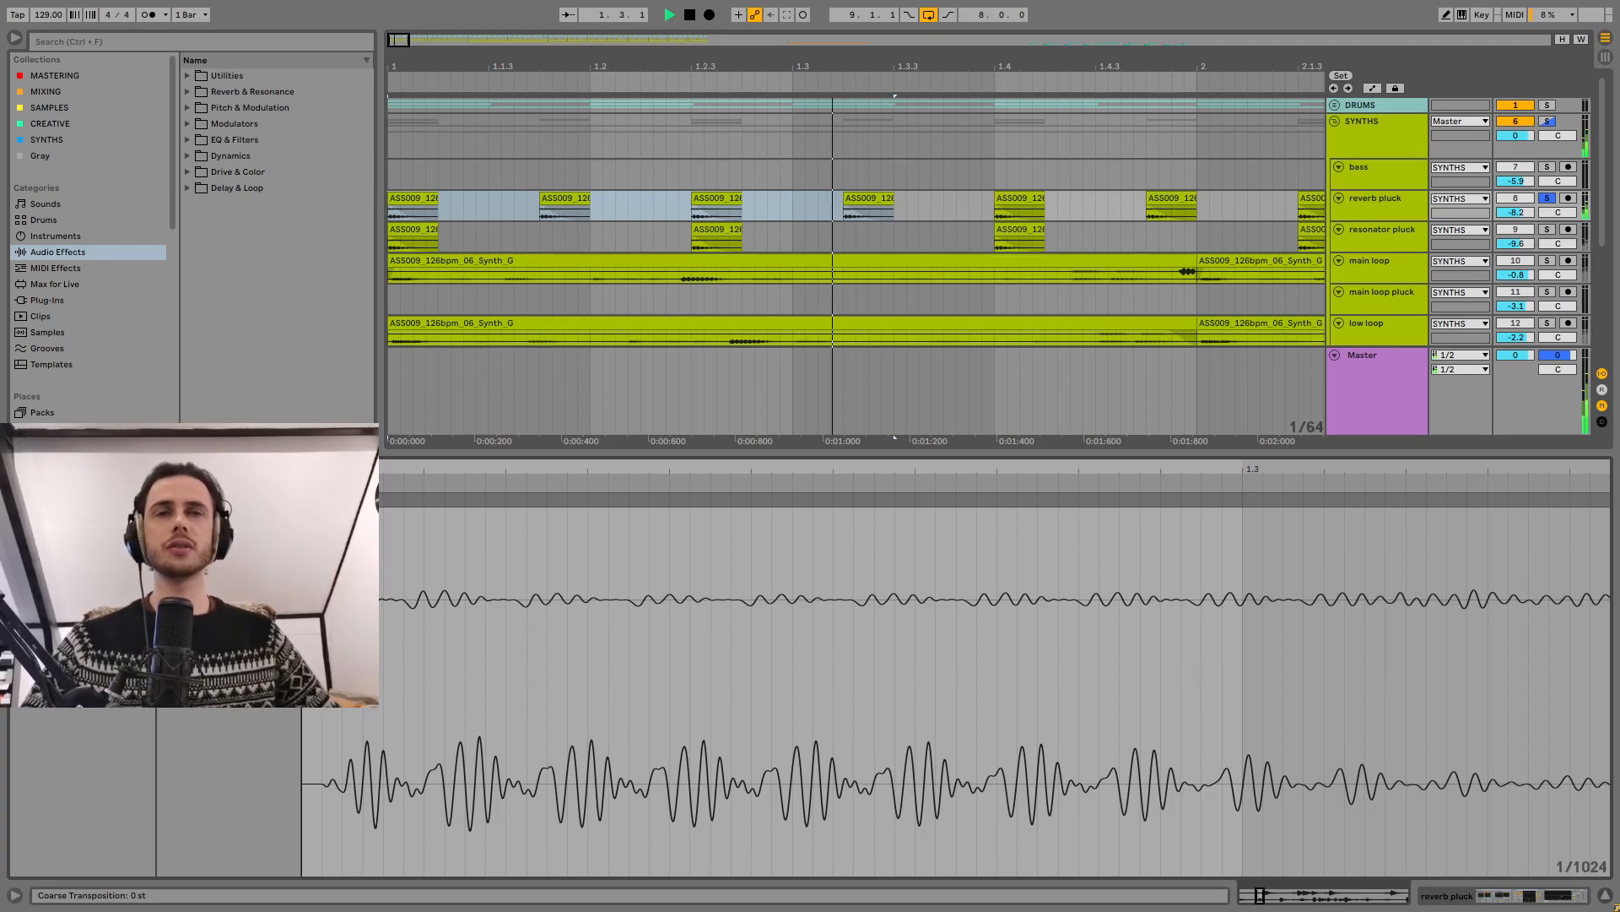
key("space")
key("ctrl+z")
Step: Show the reverb pluck track's devices and turn its effect rack back on
left_click(1390, 205)
left_click(28, 725)
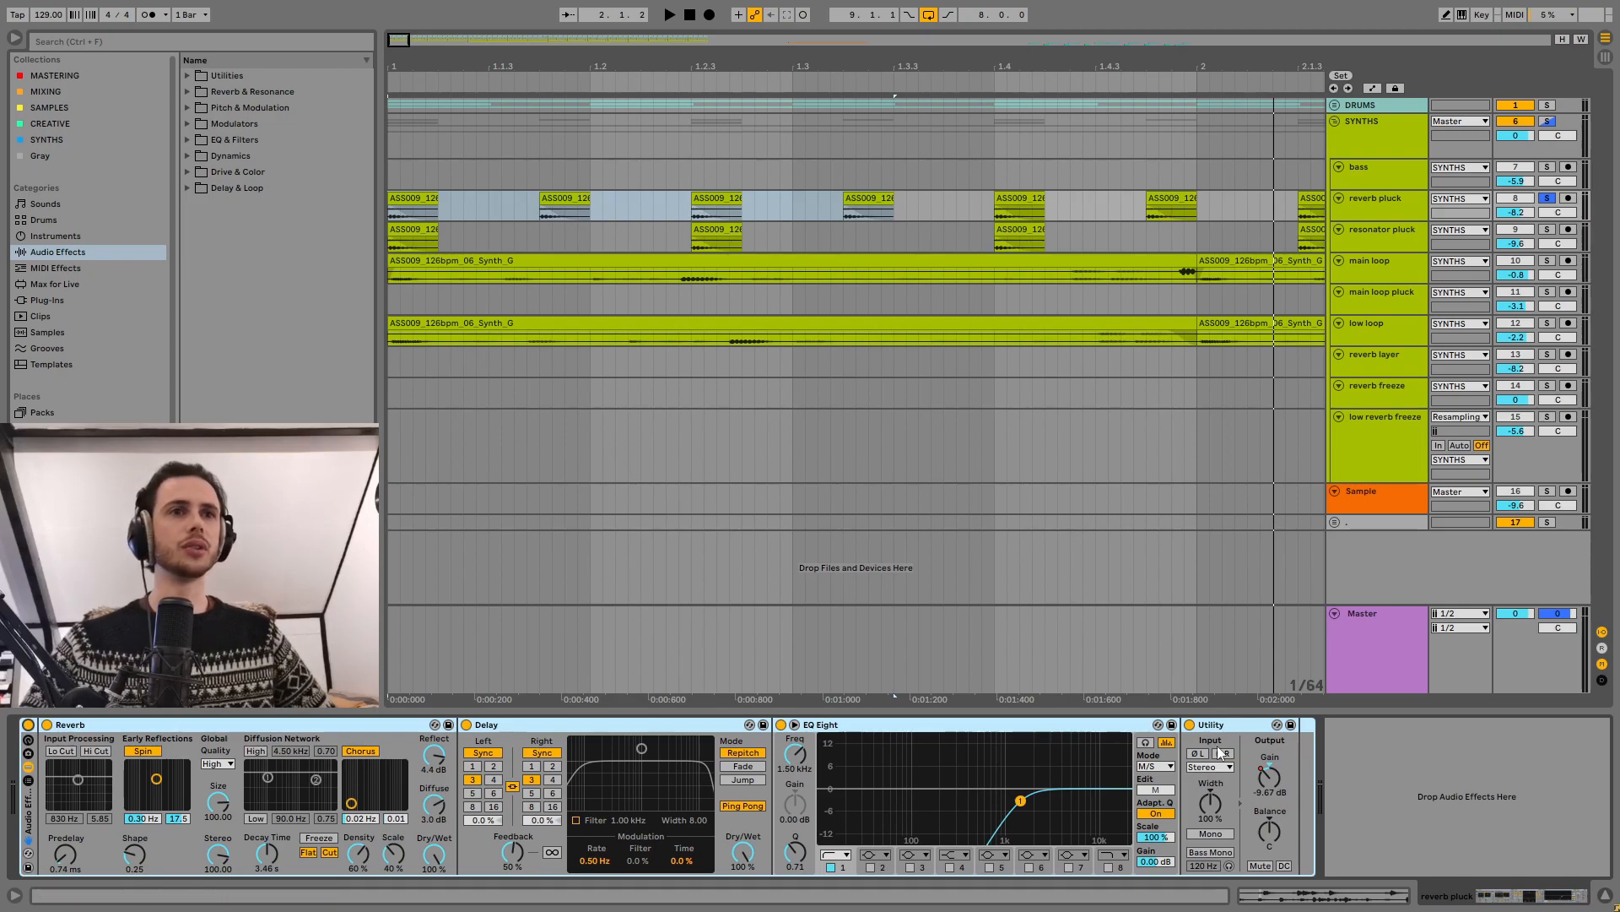
left_click_drag(760, 67, 760, 13)
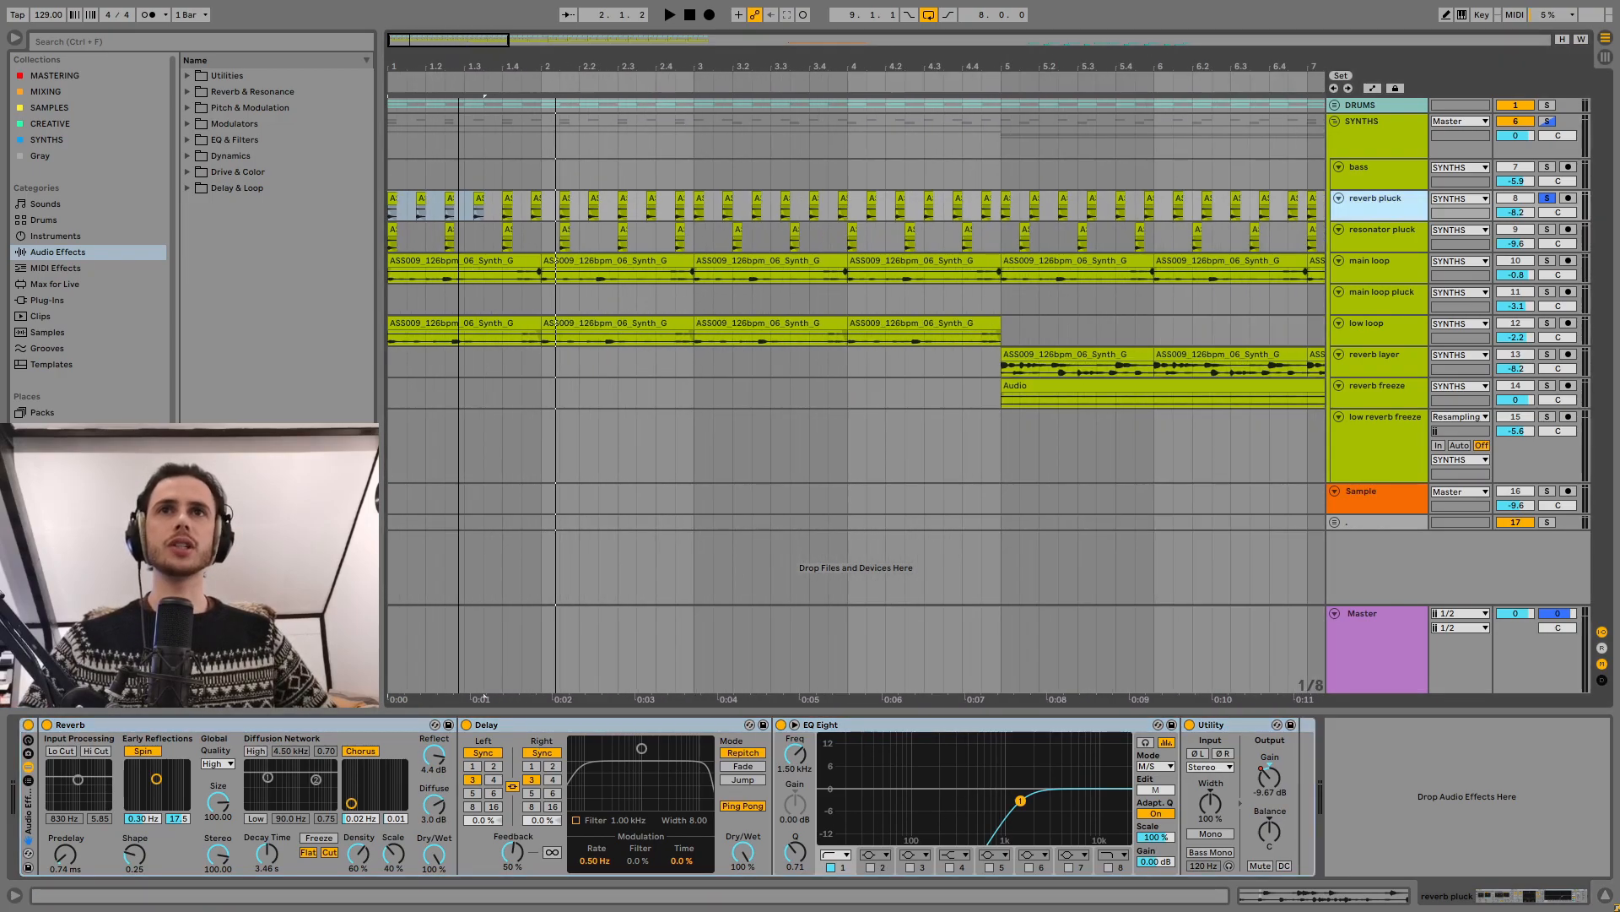
Step: Solo the resonator pluck track, play it with its effect rack bypassed, and inspect its first clip's waveform
left_click(1381, 231)
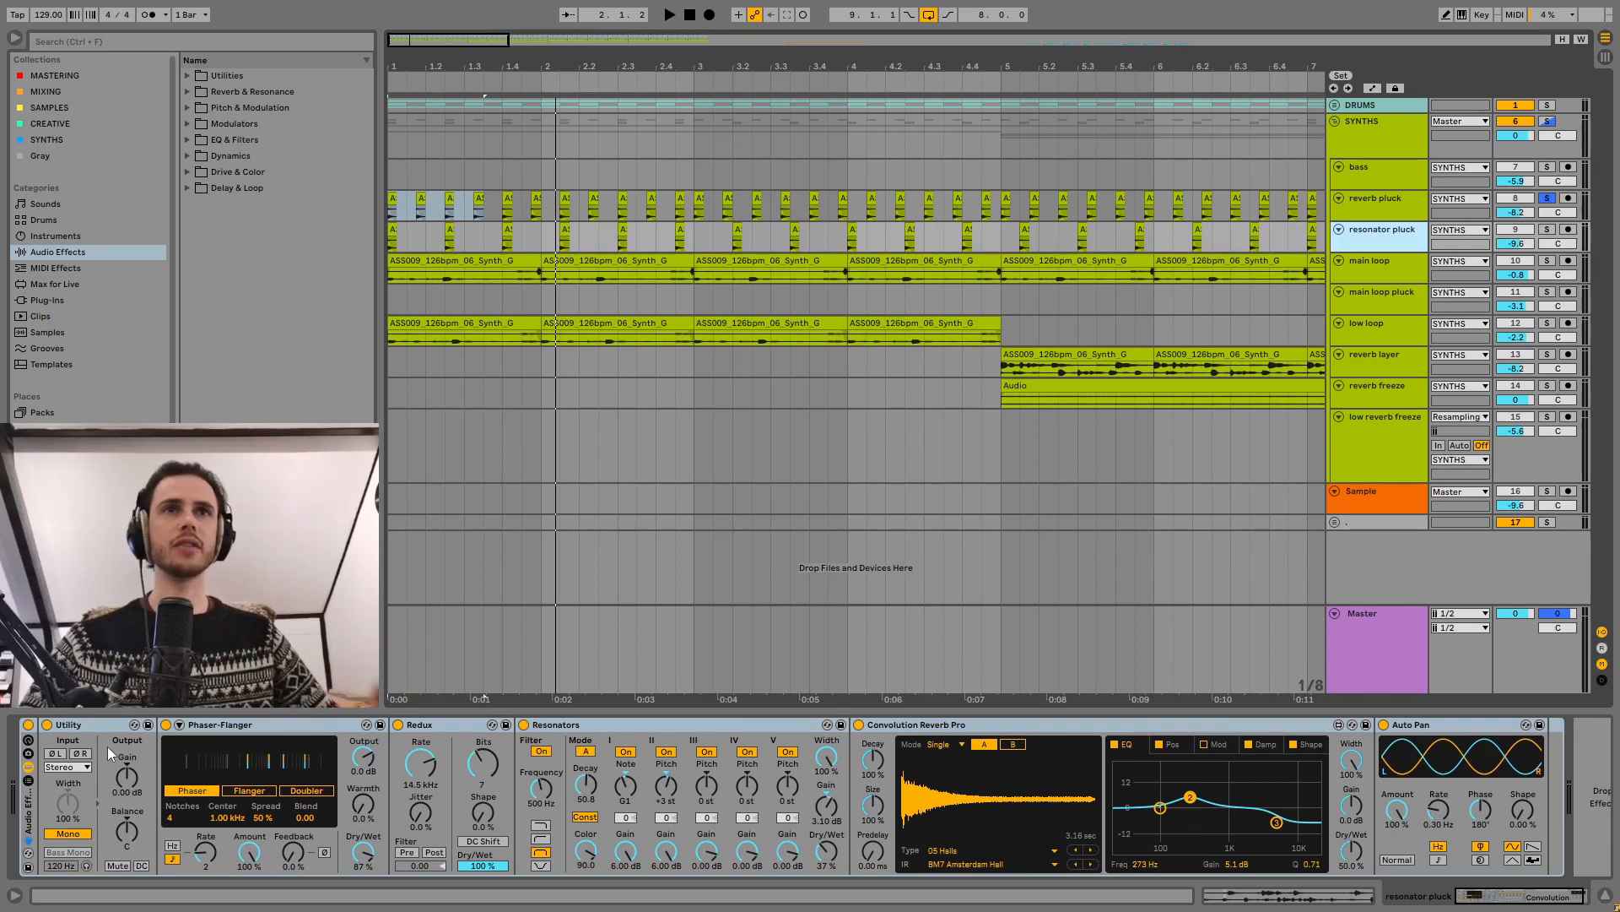
left_click_drag(470, 67, 470, 42)
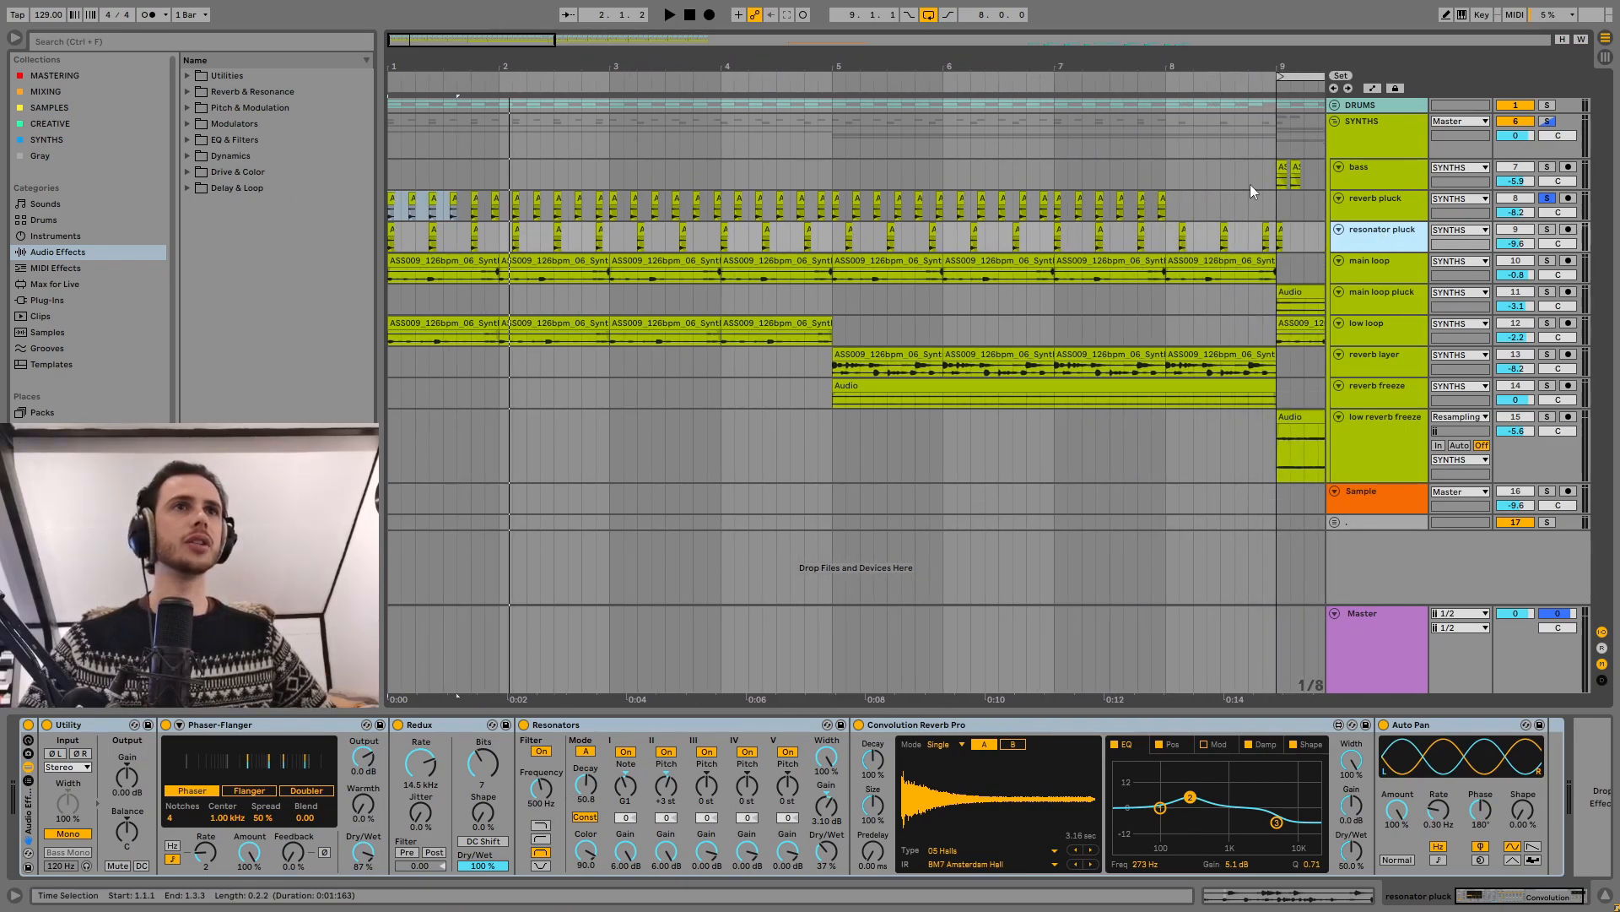
key("s")
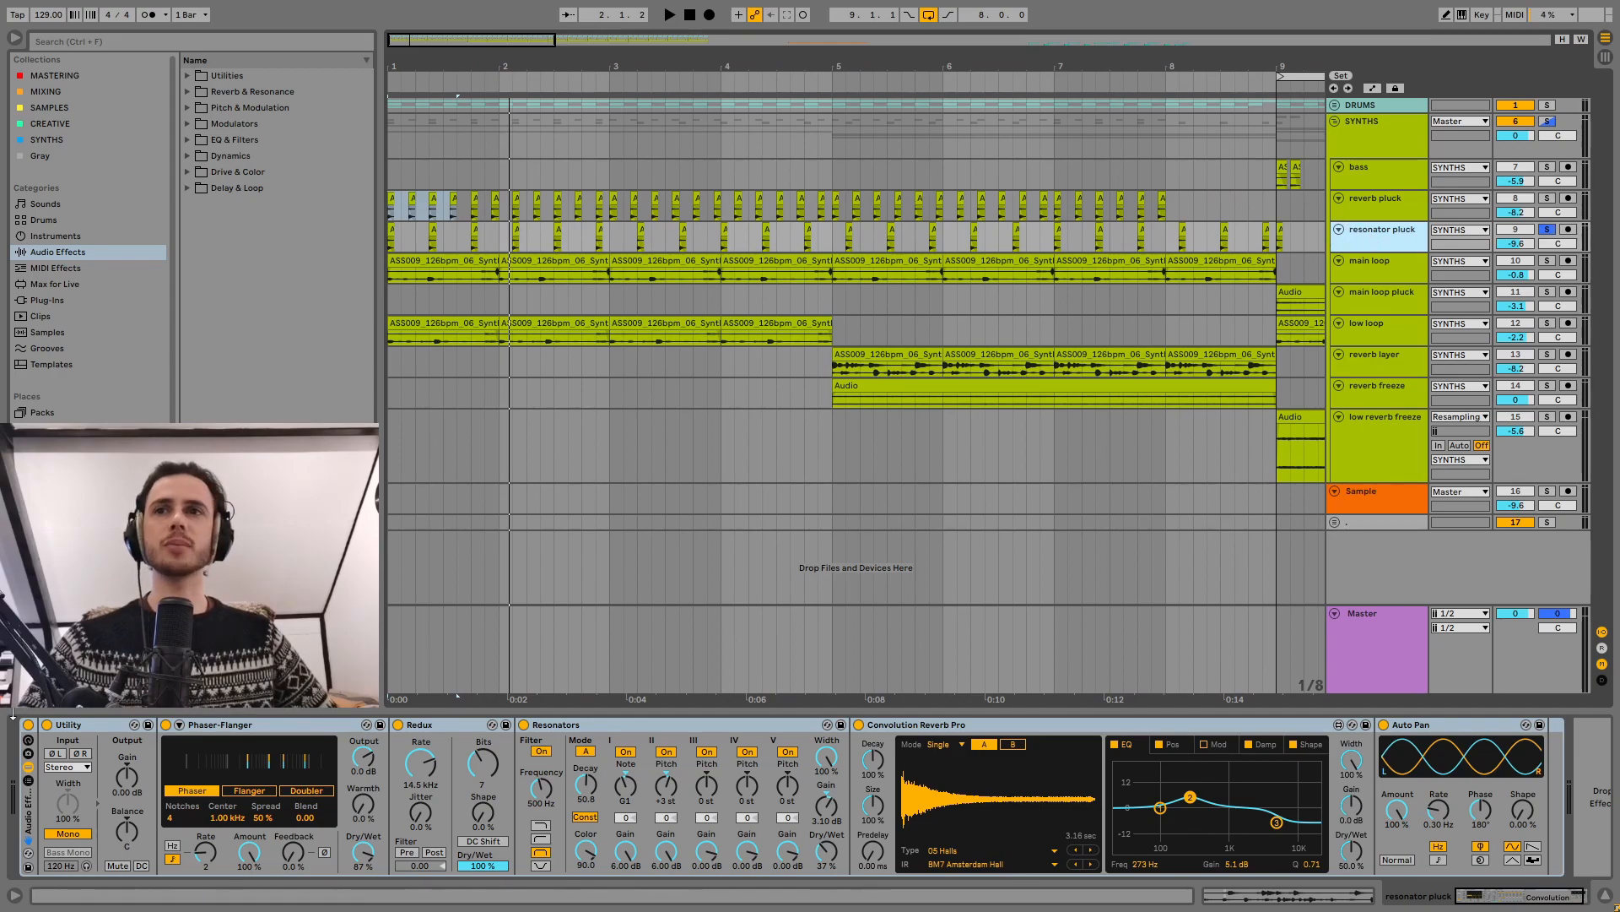
left_click(28, 725)
key("space")
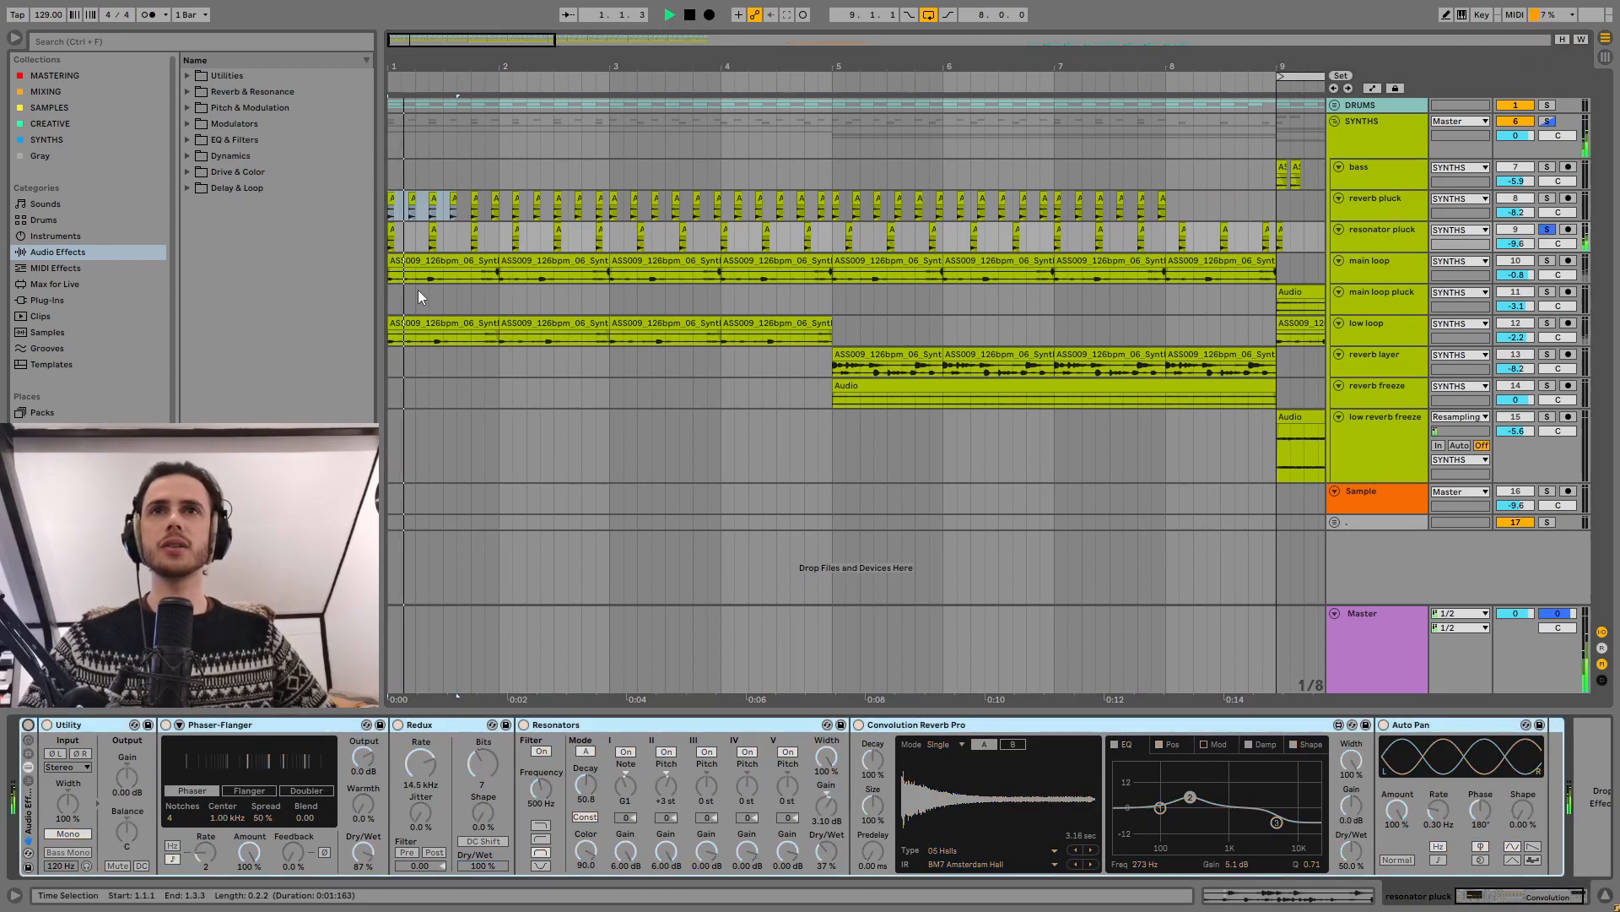
double_click(392, 229)
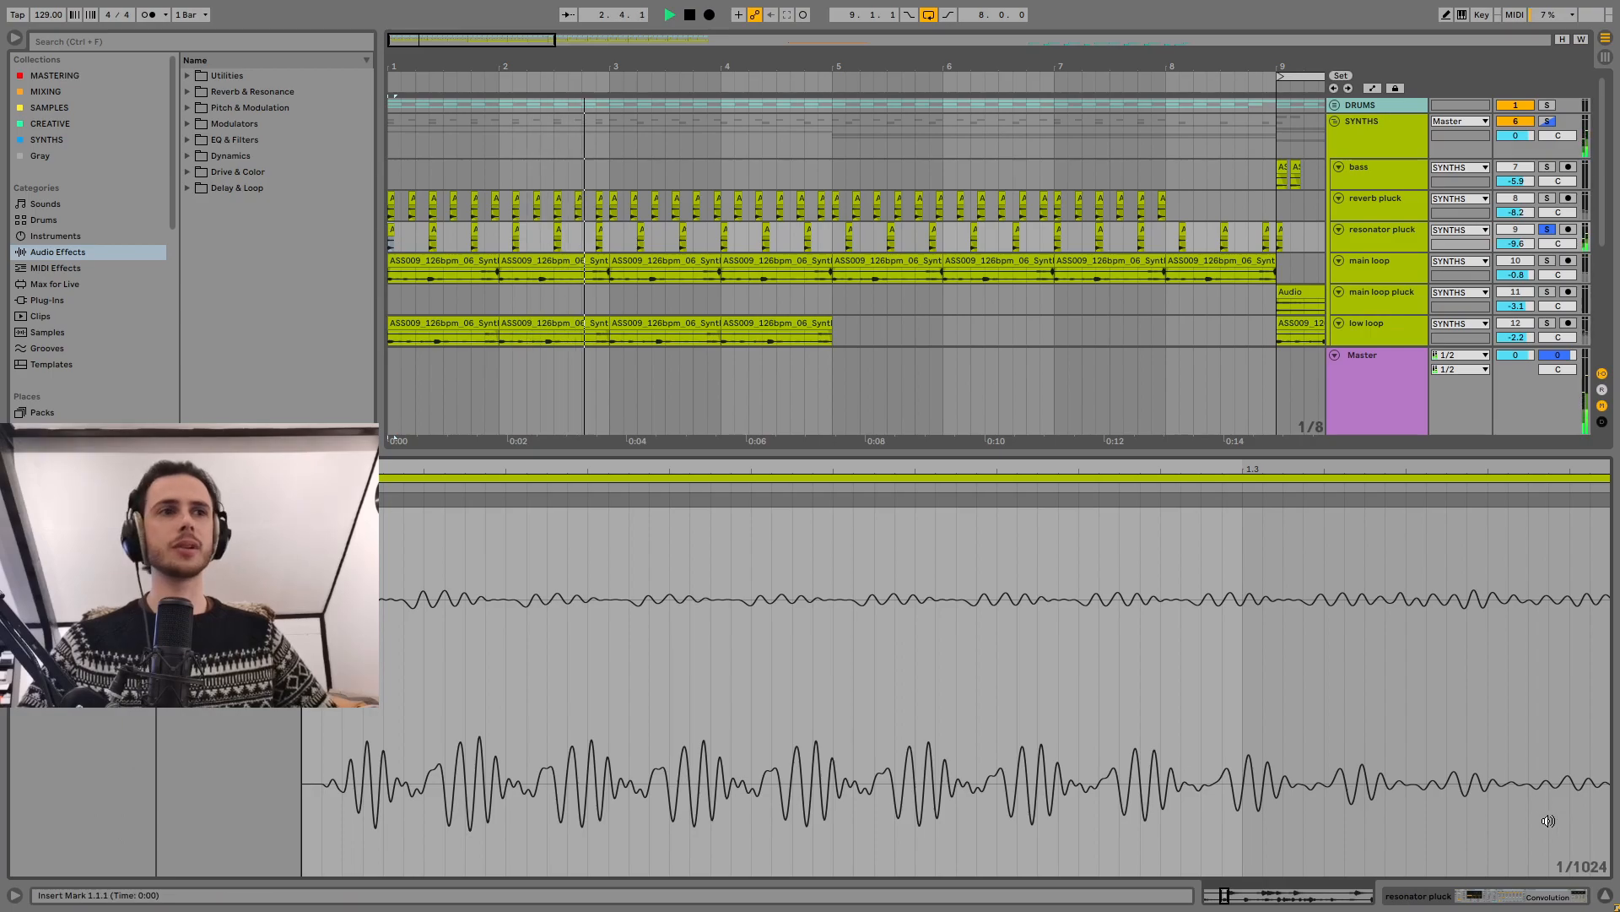
left_click(1605, 898)
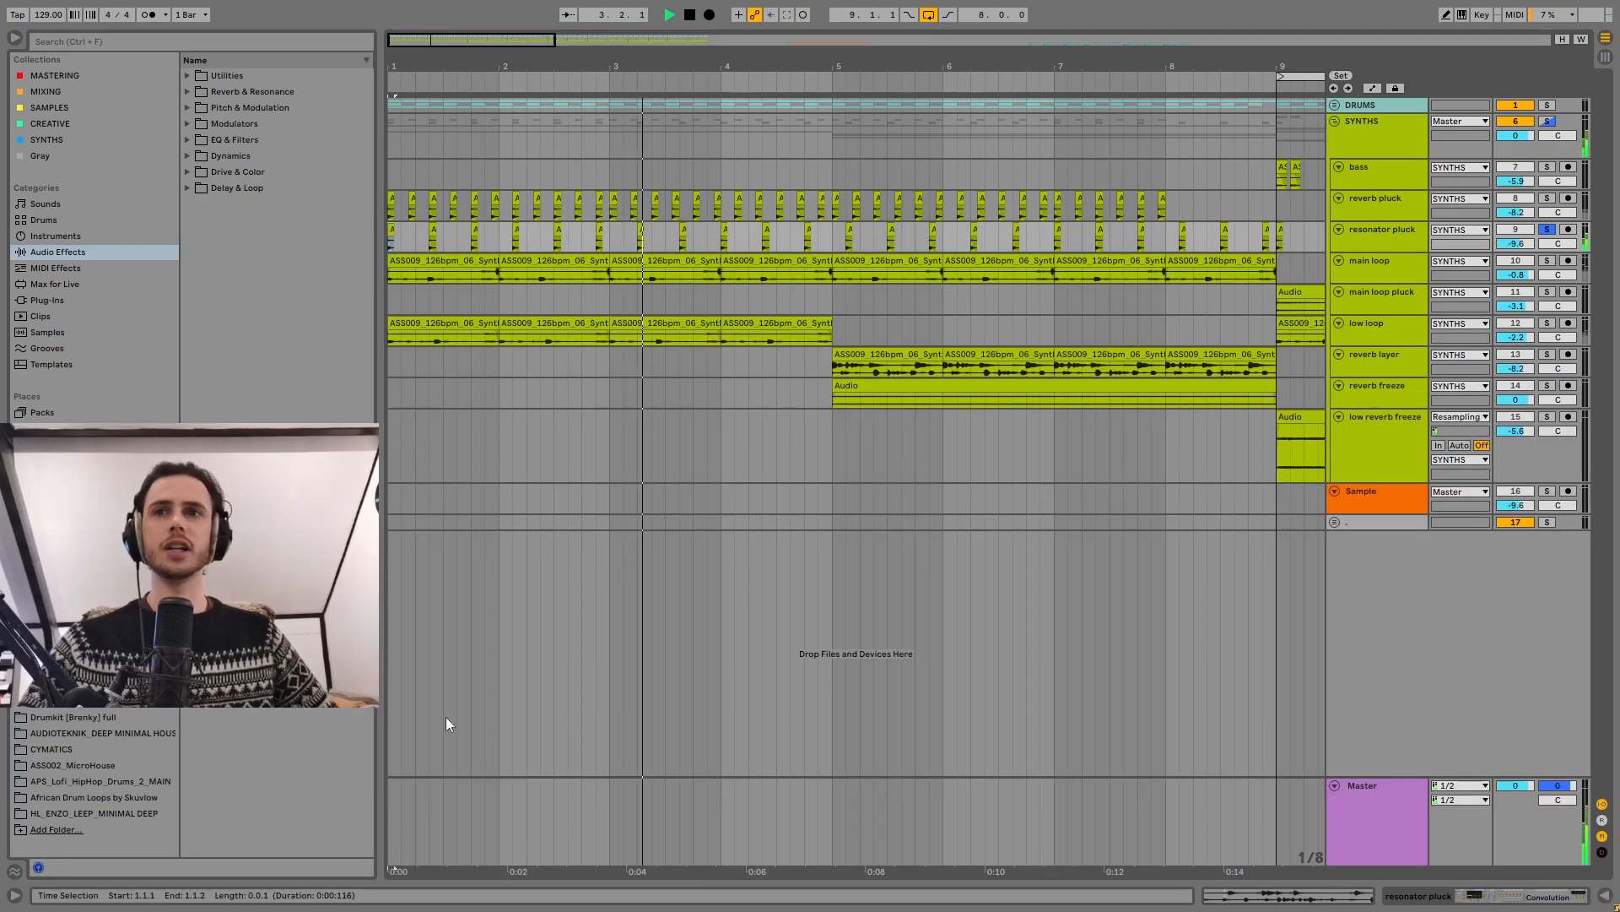
Step: Turn the resonator pluck's effect rack back on and compare the sound with Redux off and on
double_click(1381, 240)
left_click(28, 725)
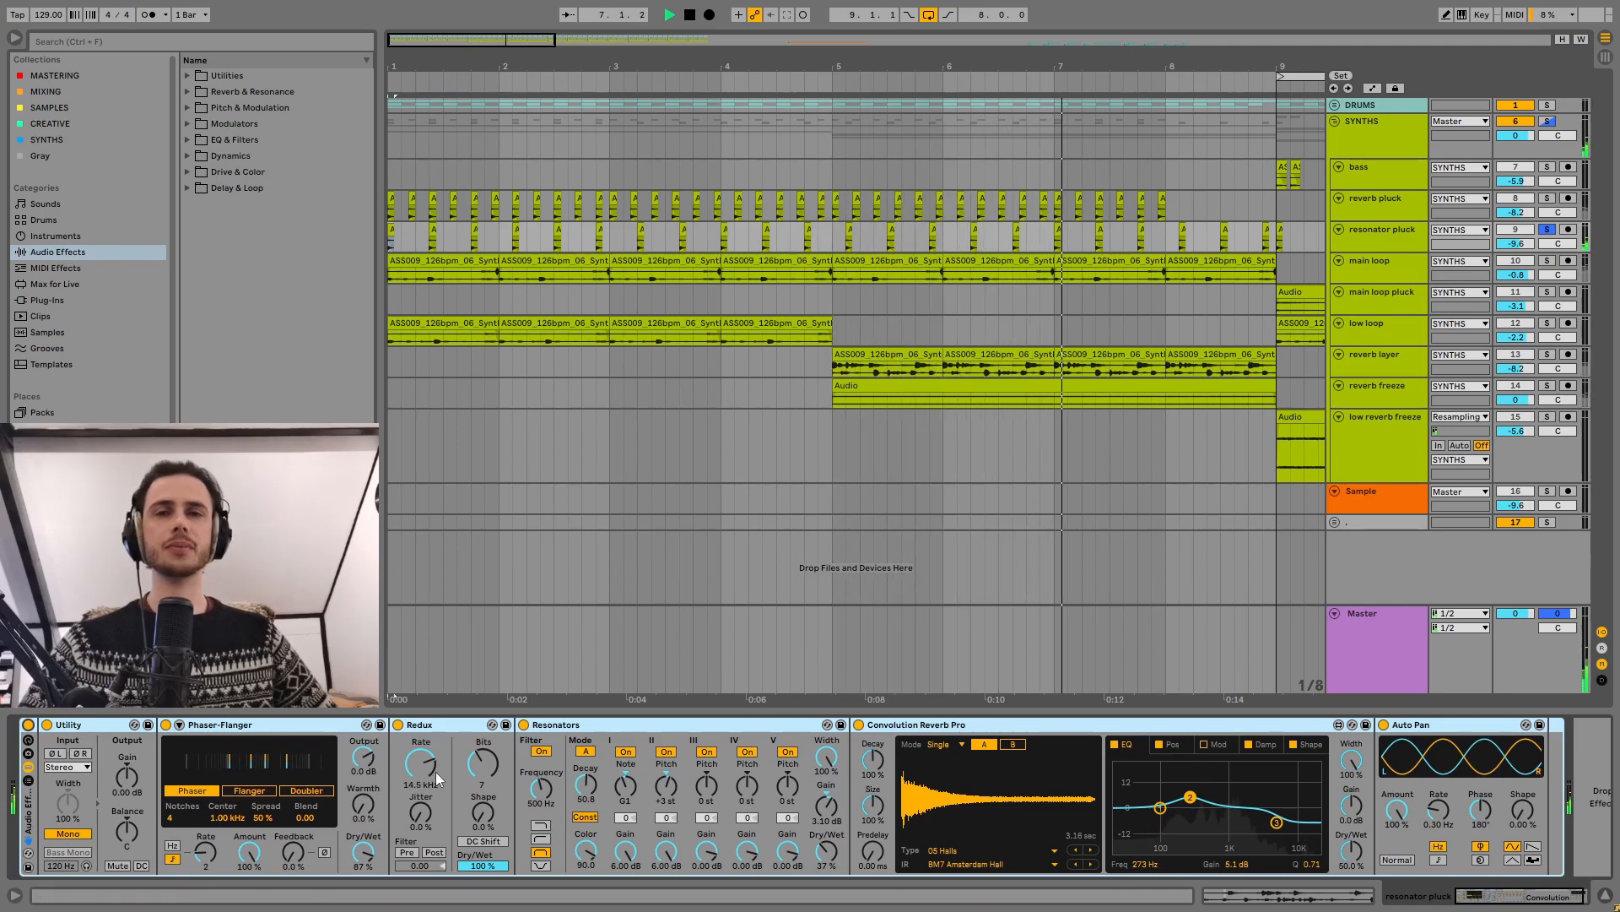
left_click(398, 725)
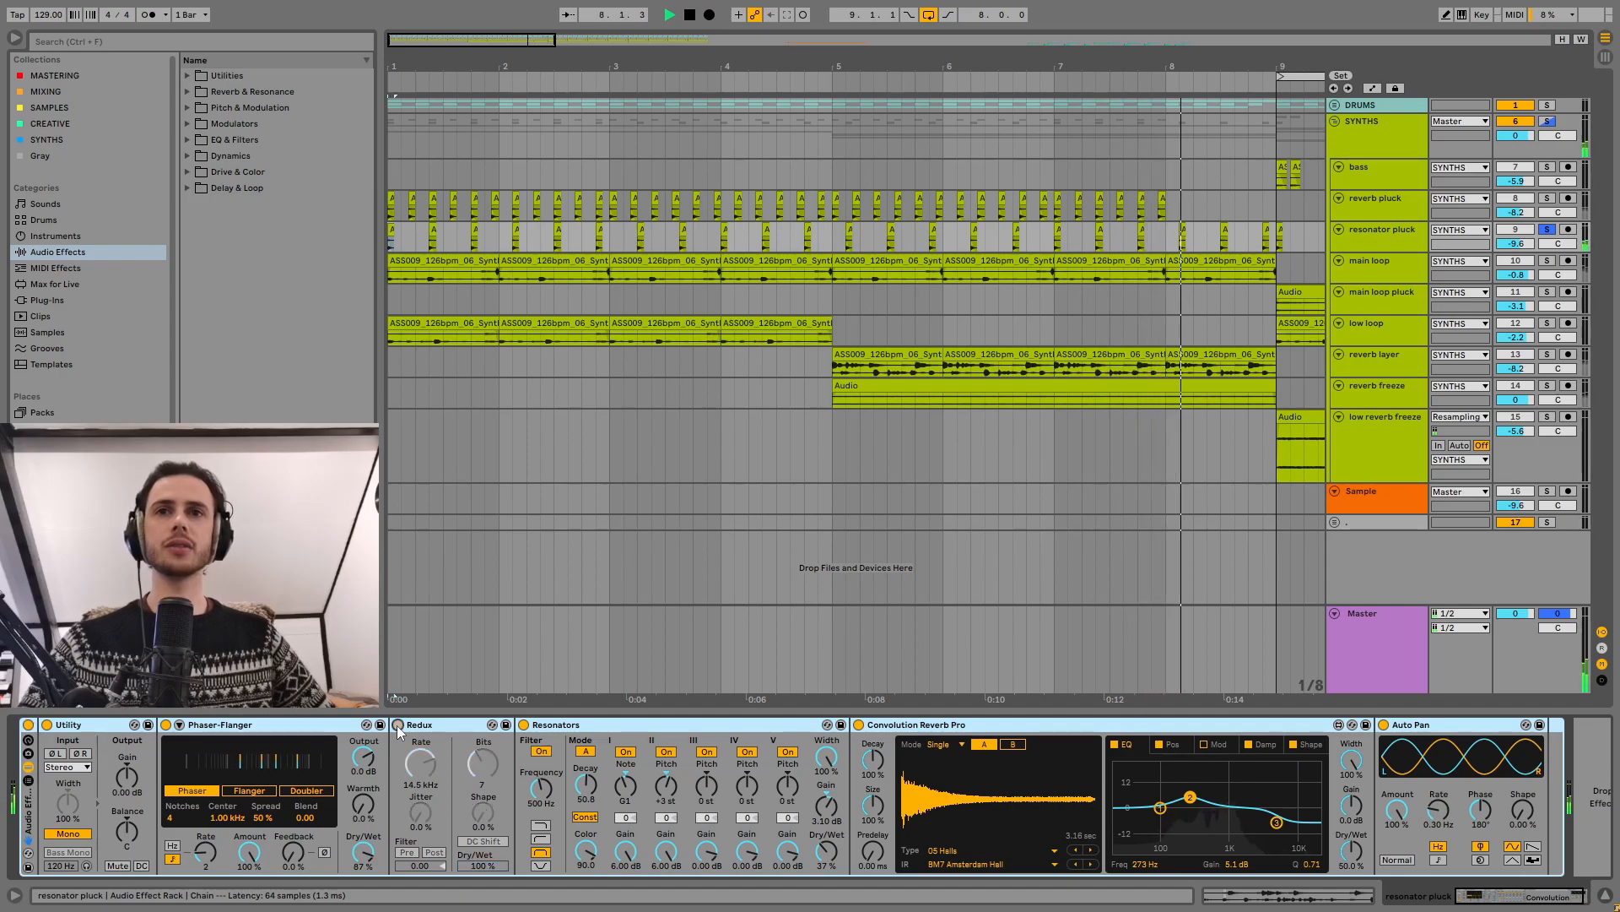
left_click(398, 725)
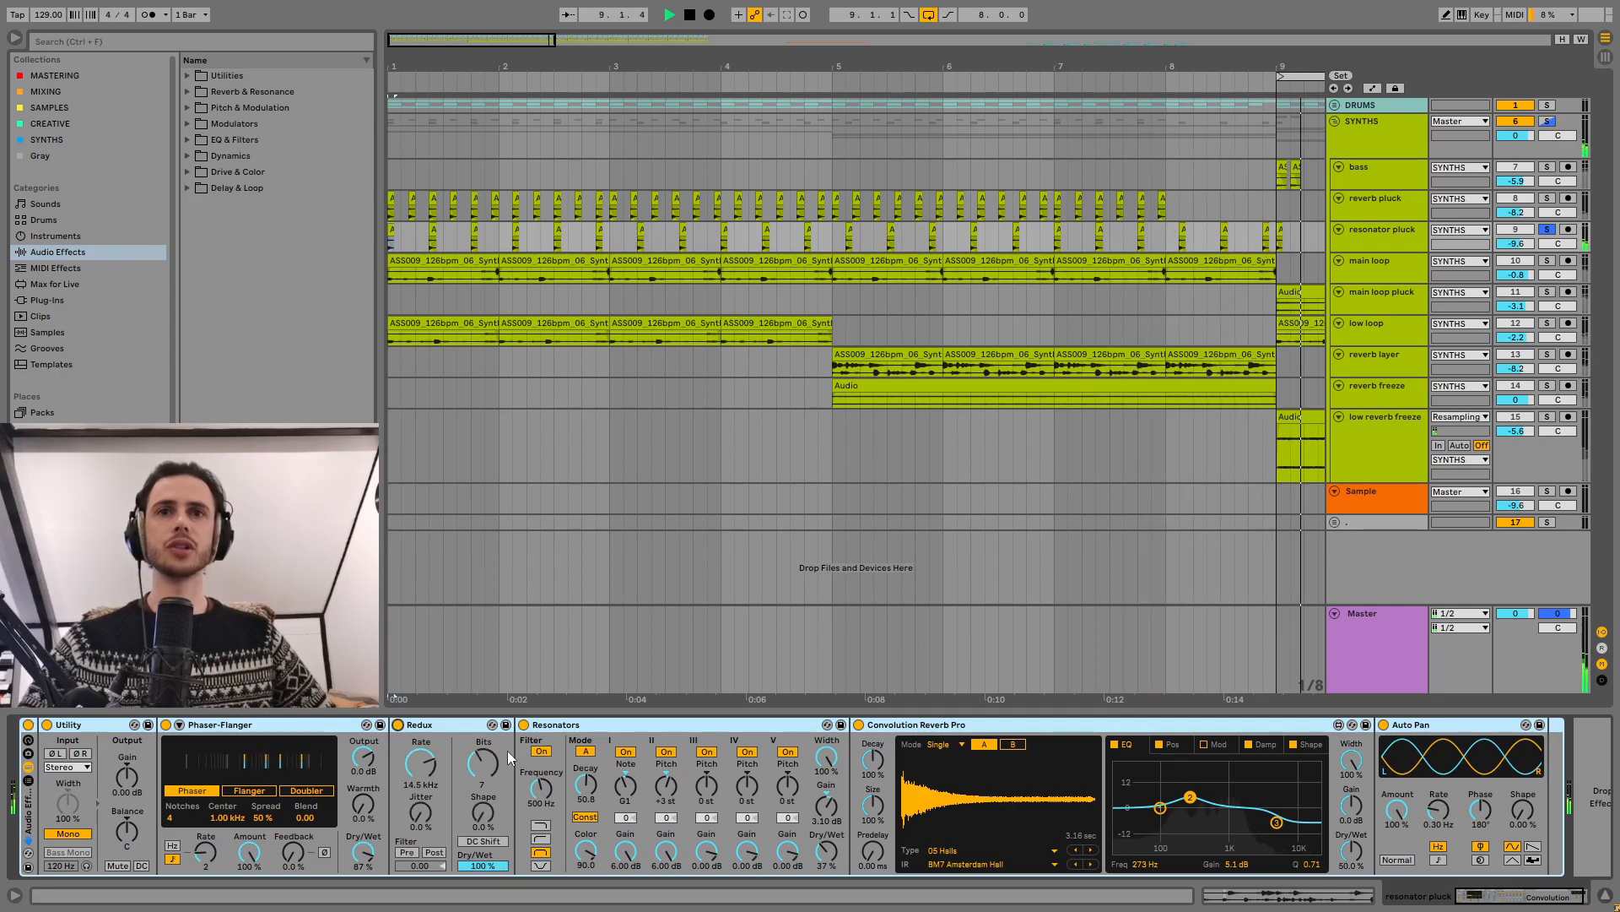
Step: Audition the resonator pluck from bar 1 with Resonators bypassed, and turn Resonators back on
left_click(614, 795)
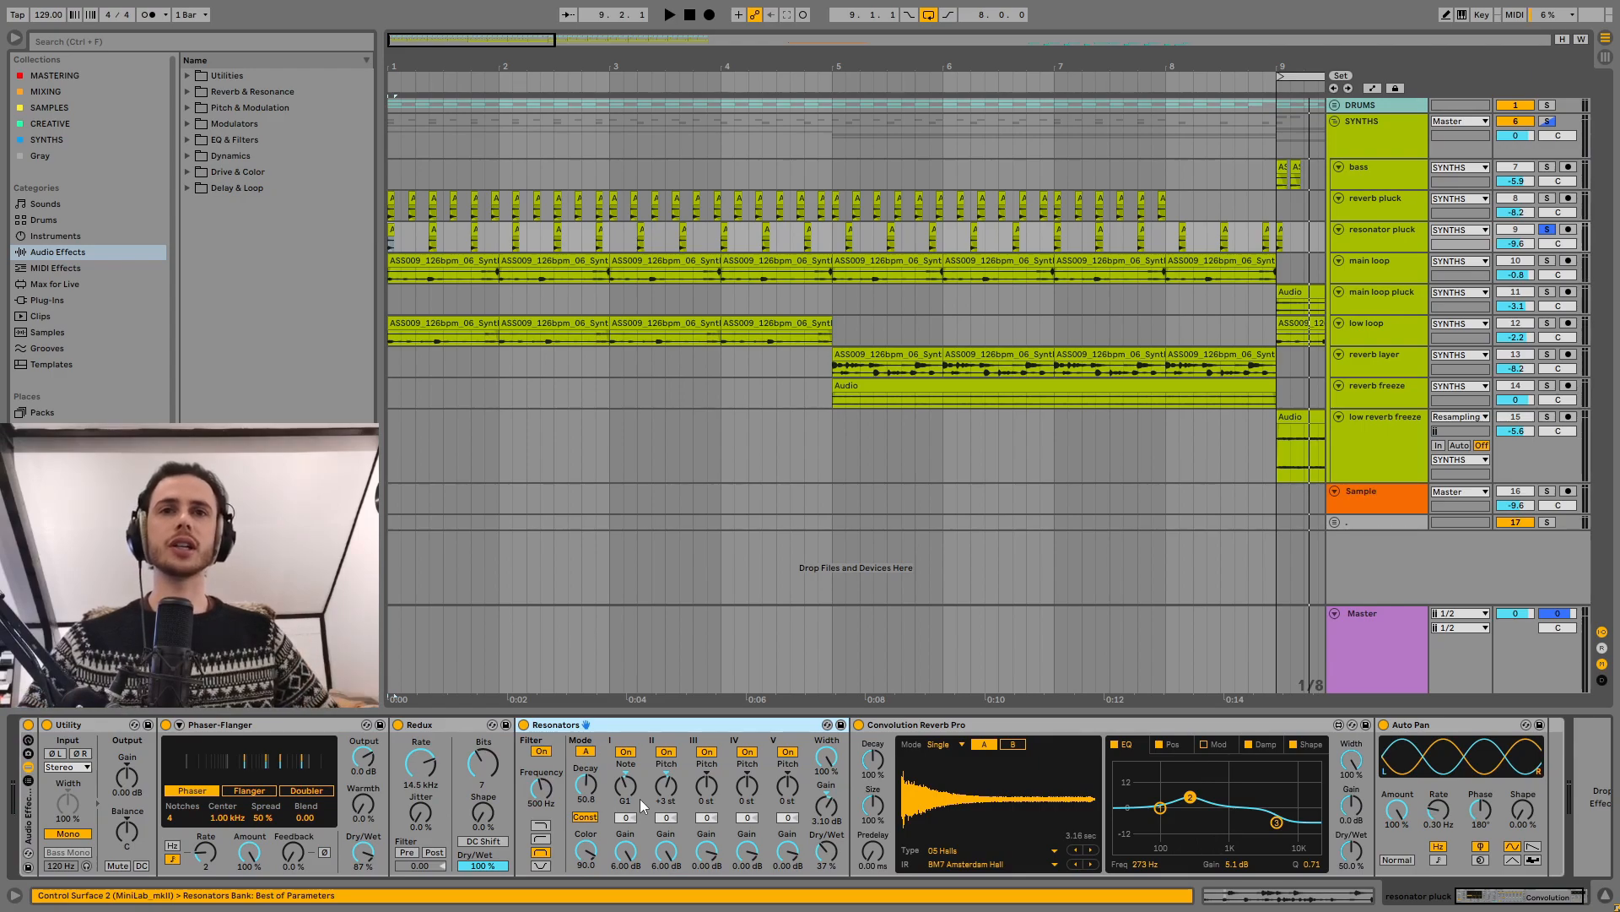
left_click(523, 724)
left_click(691, 19)
key("space")
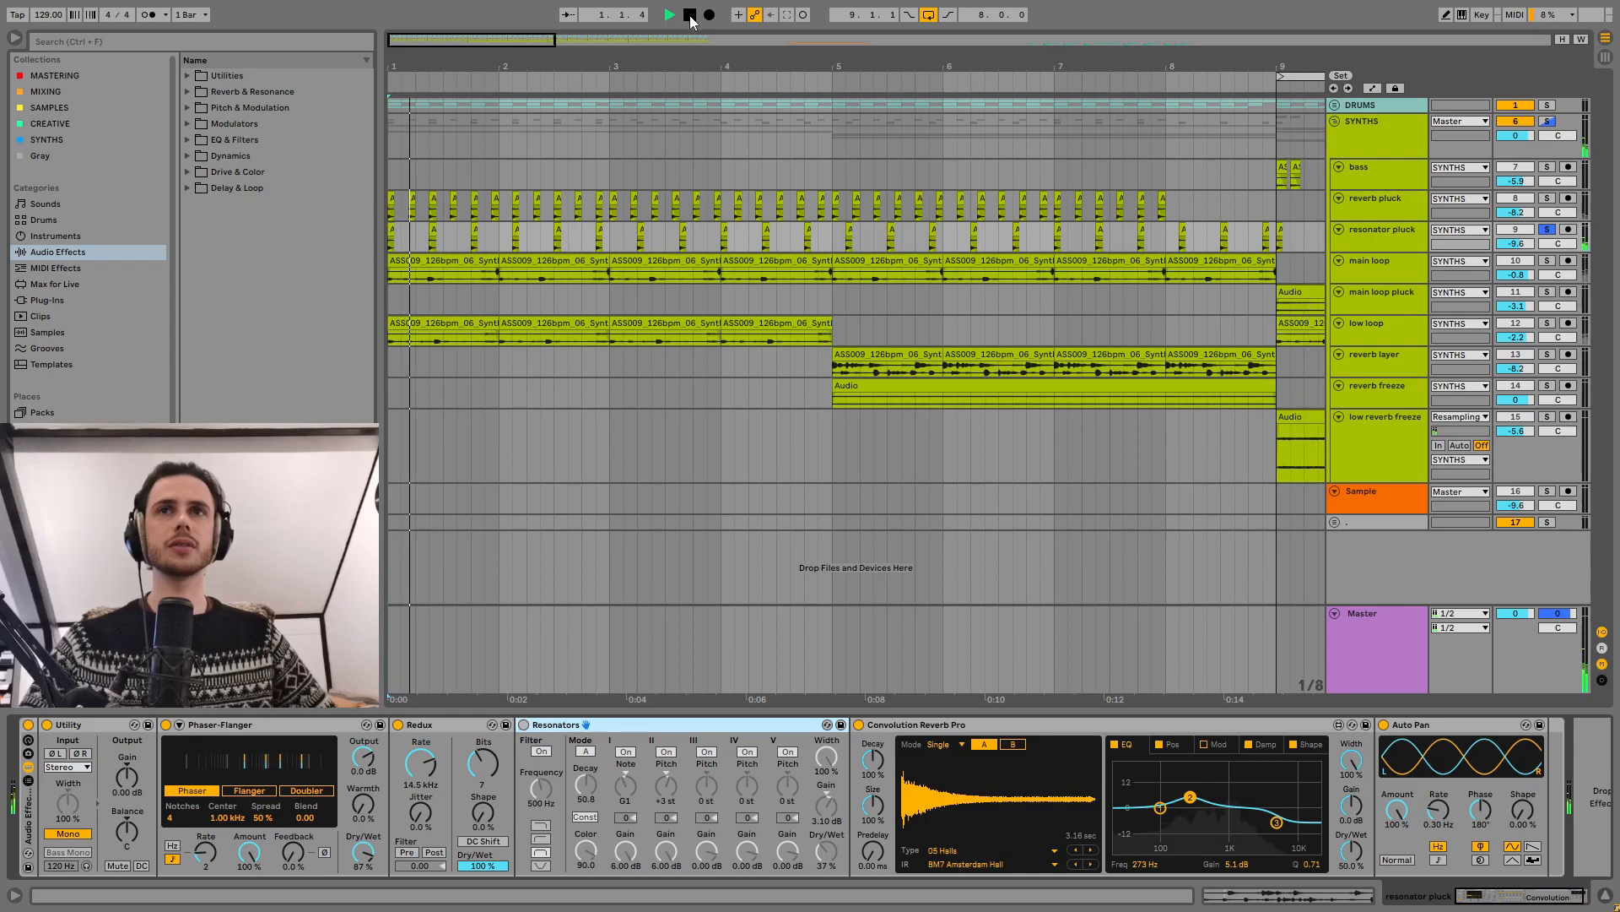
left_click(524, 724)
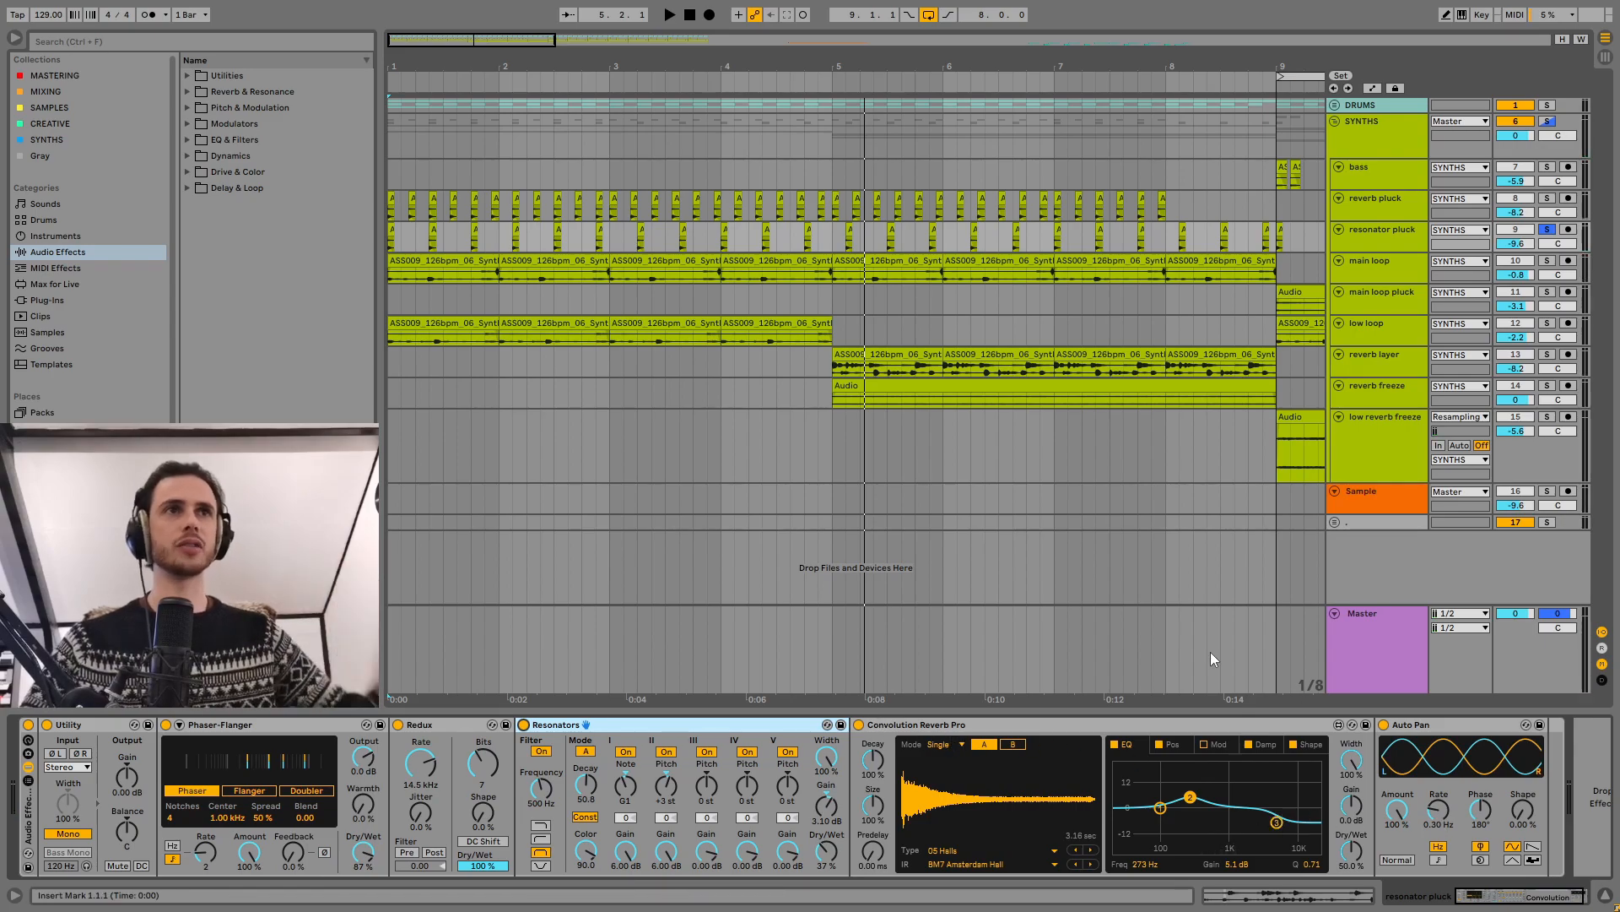
Step: Solo the main loop track, bypass its effect rack, and play its first clip dry from bar 1
left_click(1402, 265)
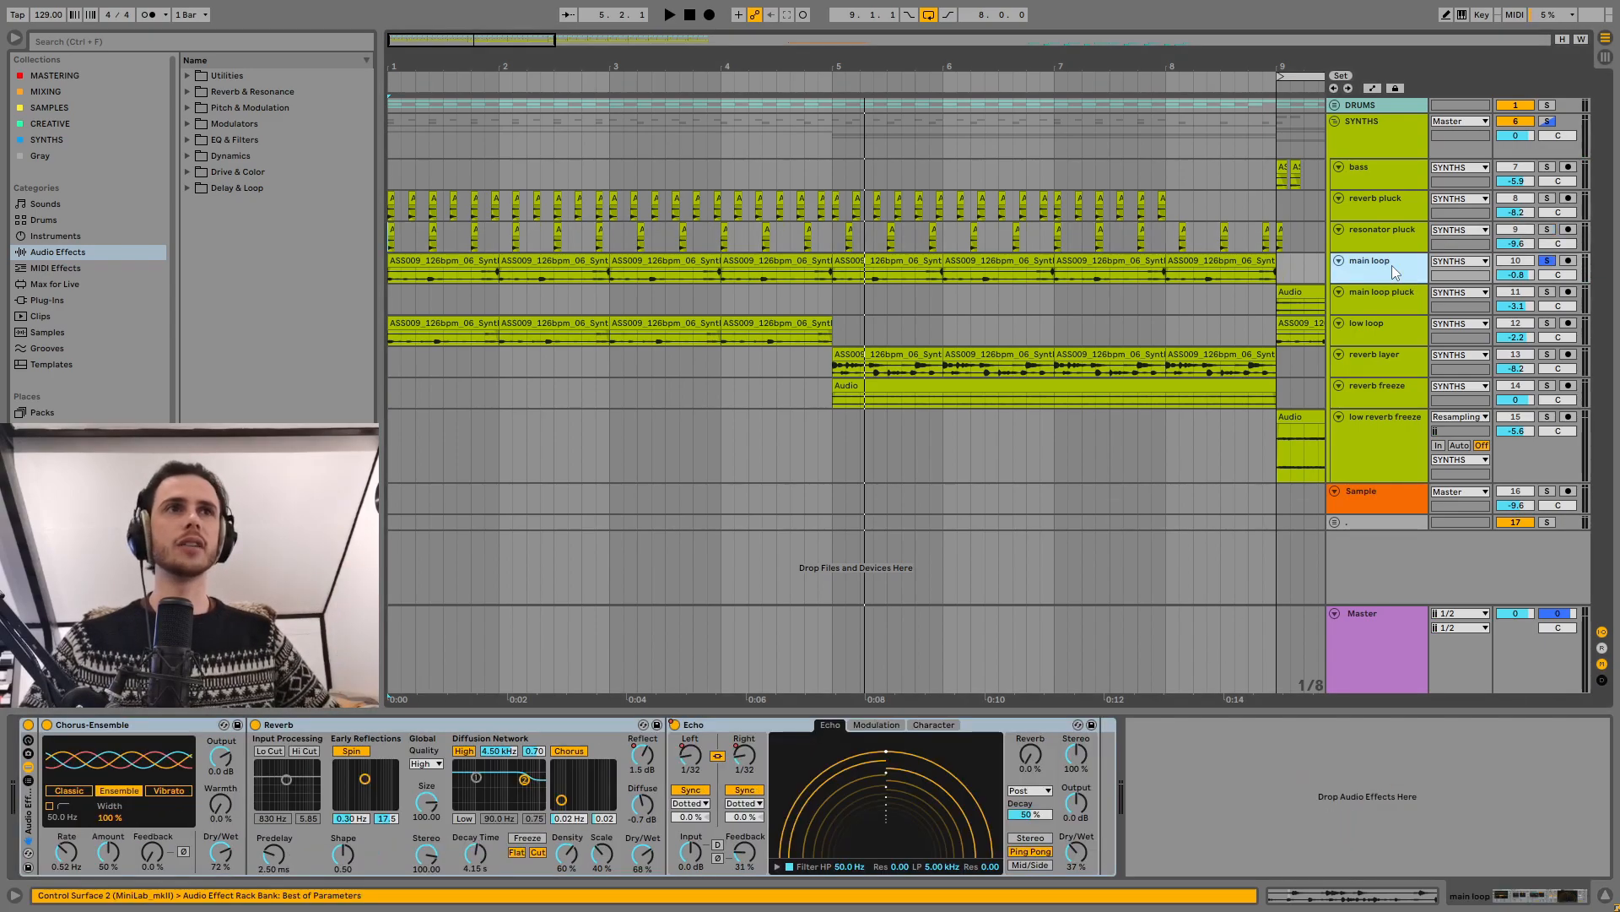
left_click(479, 261)
left_click(28, 725)
key("space")
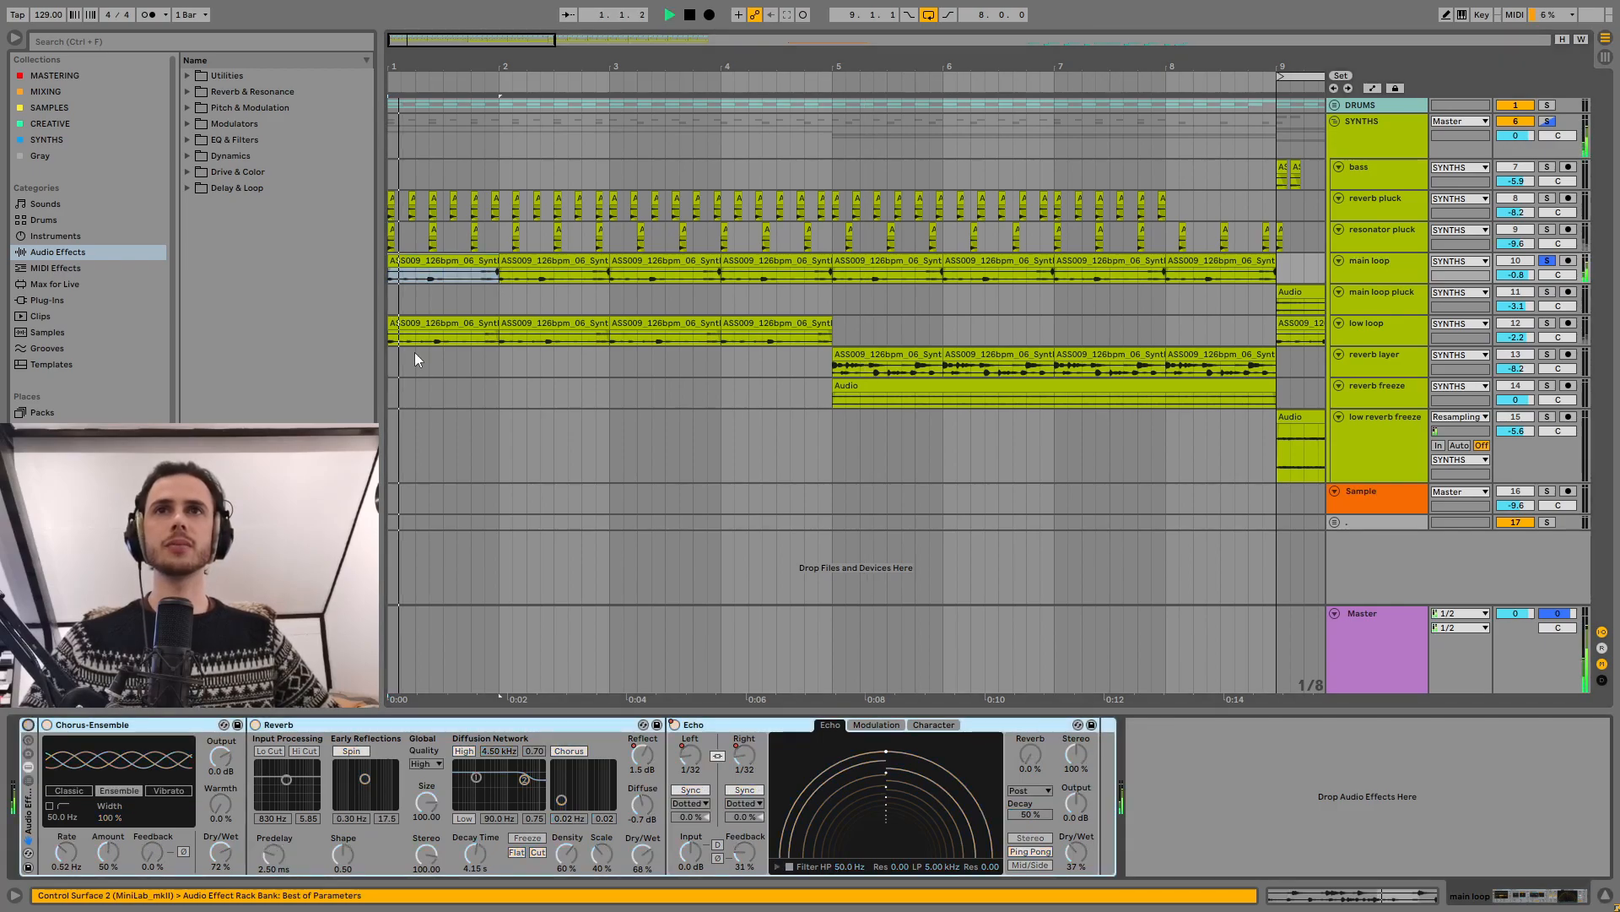
Step: Inspect the waveform of the main loop track's first clip and turn the track's effect rack back on
key("space")
double_click(486, 263)
left_click_drag(647, 462, 867, 415)
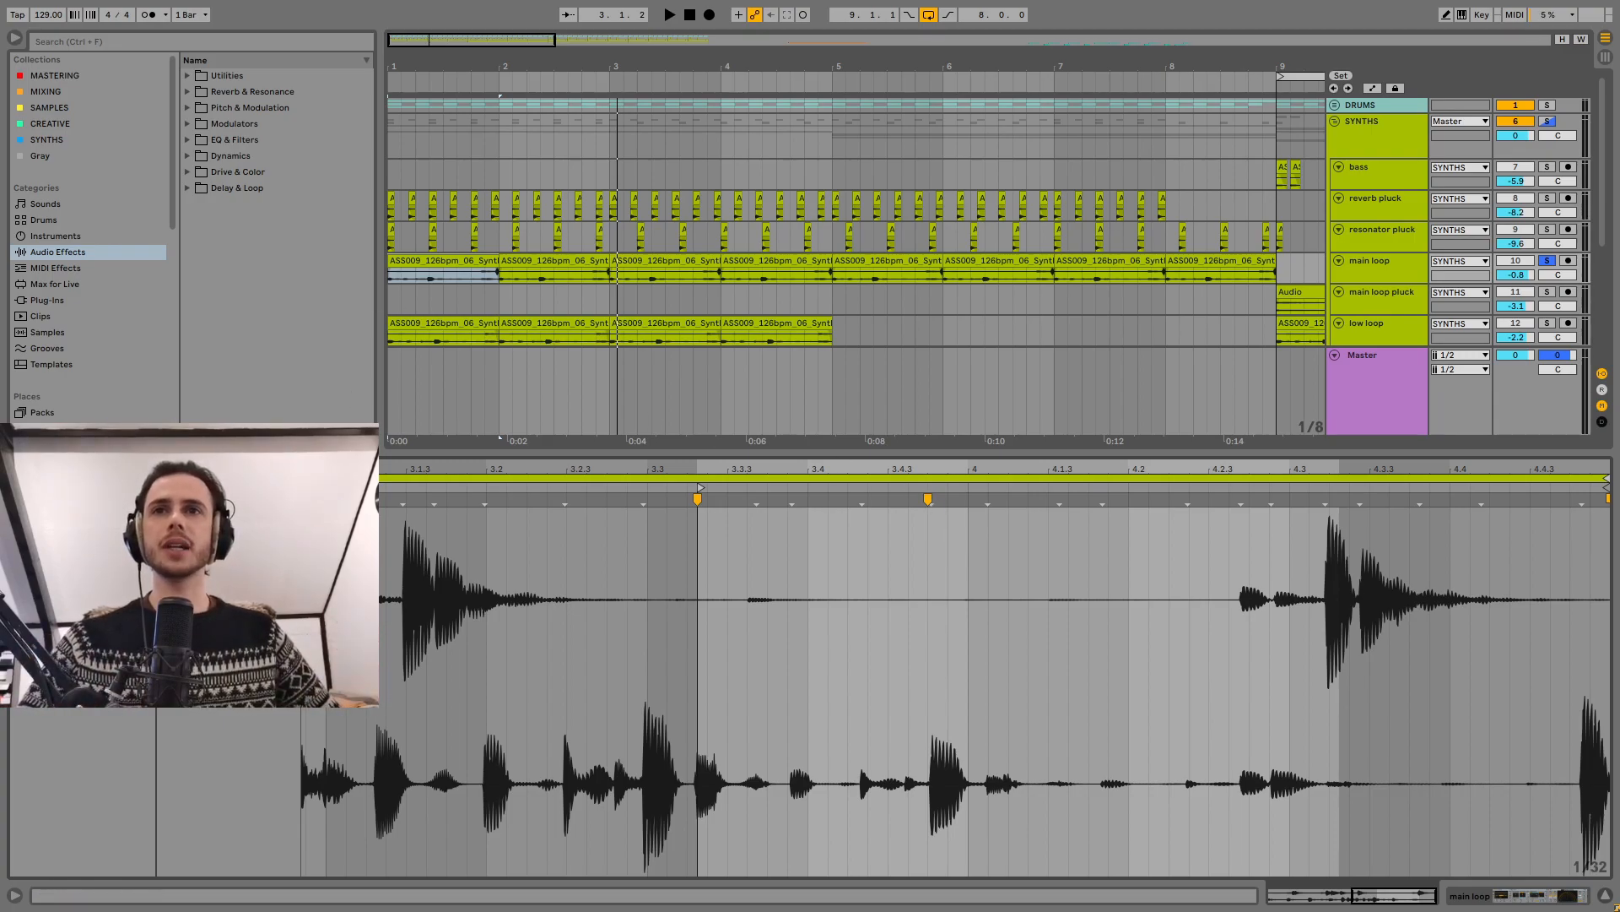
key("space")
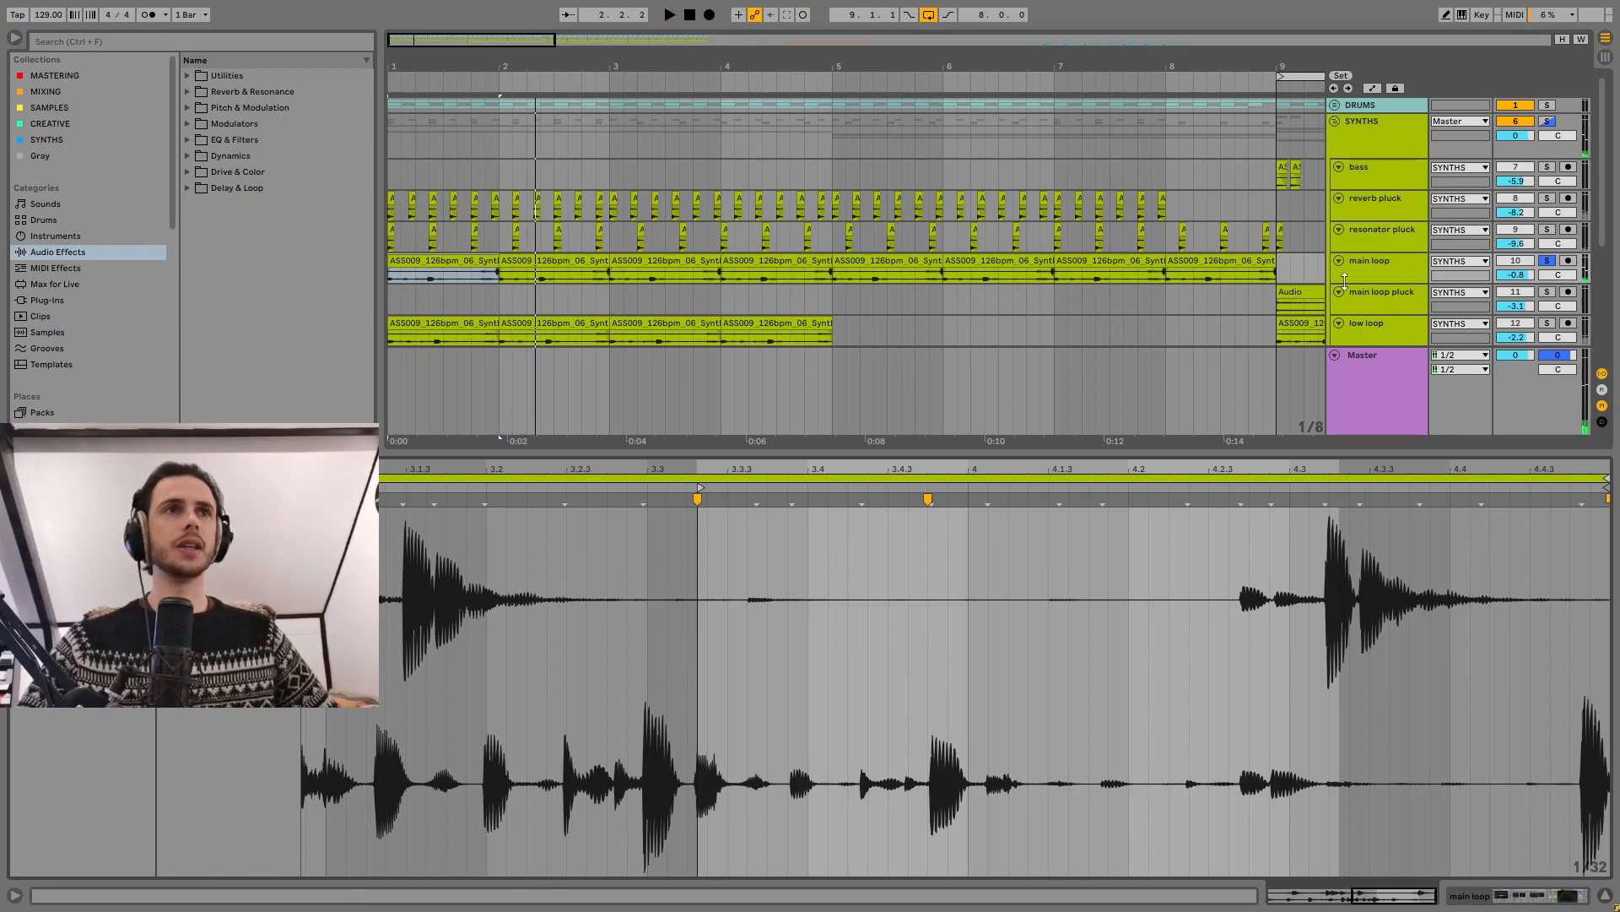
key("shift+Tab")
left_click(28, 725)
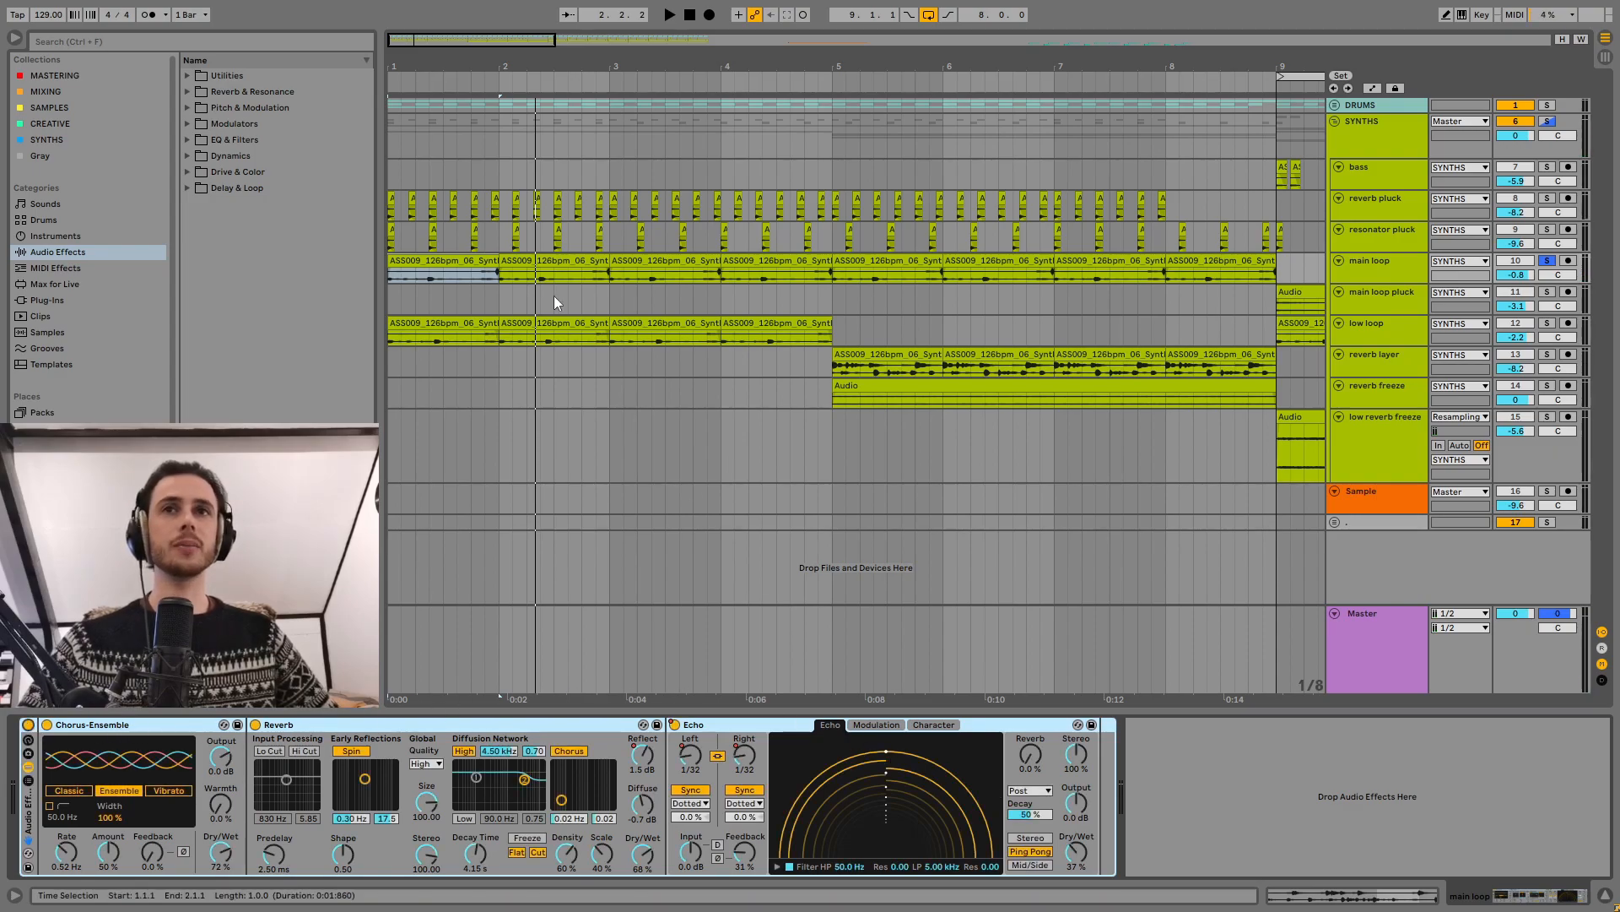
Step: Solo the main loop pluck track and compare its clips from bar 9 with the effect rack off and on
left_click_drag(708, 67, 708, 26)
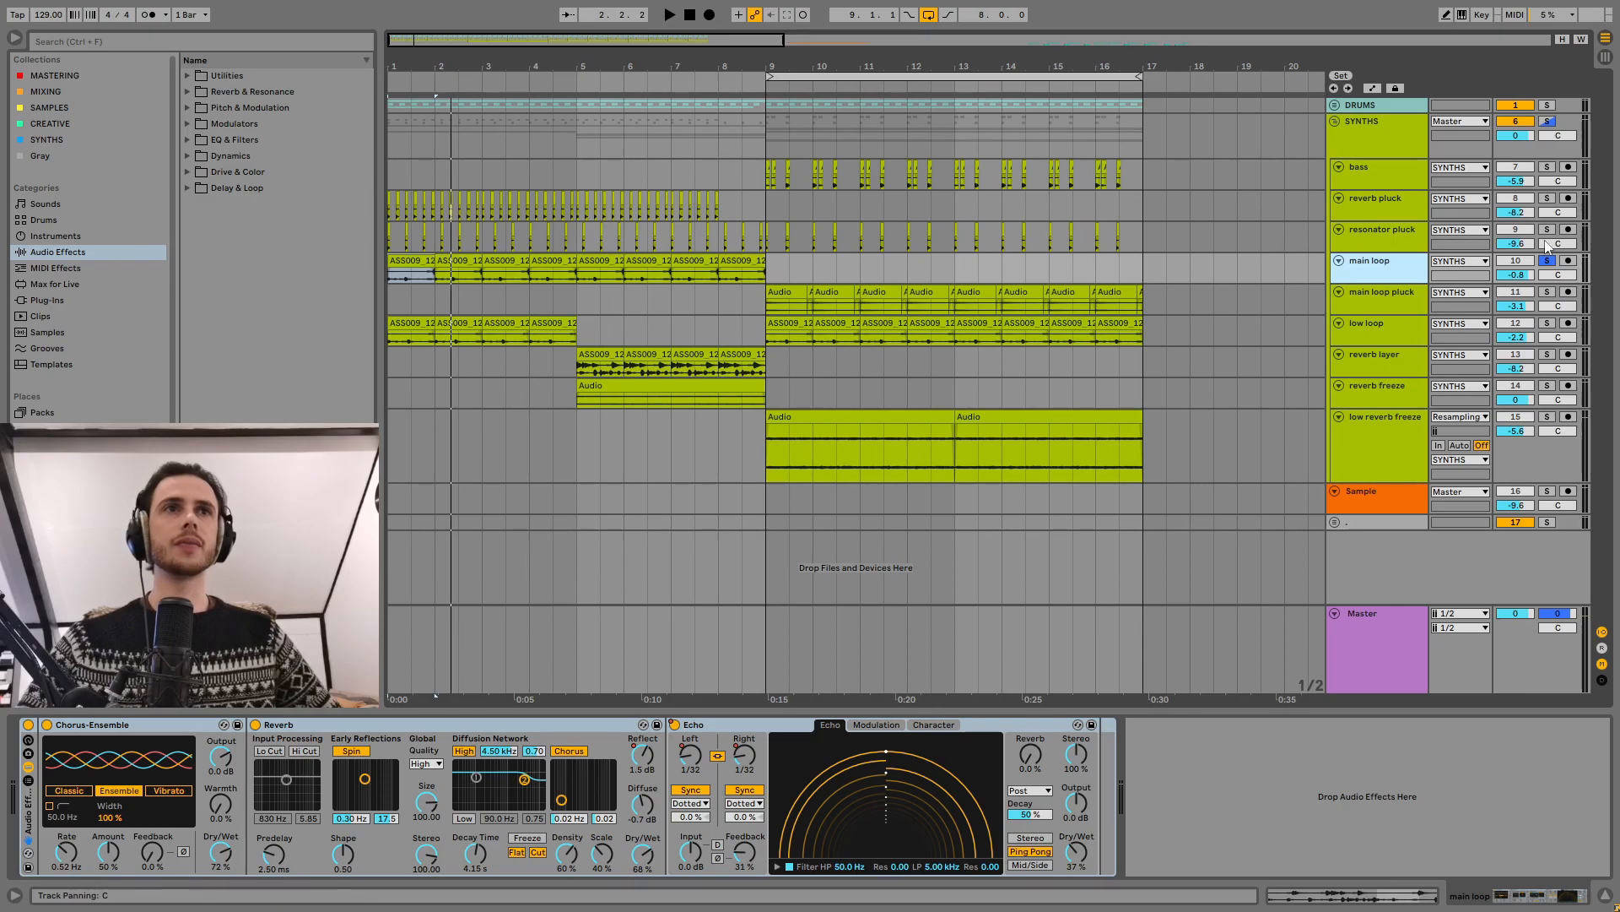
left_click(1411, 300)
left_click(795, 293)
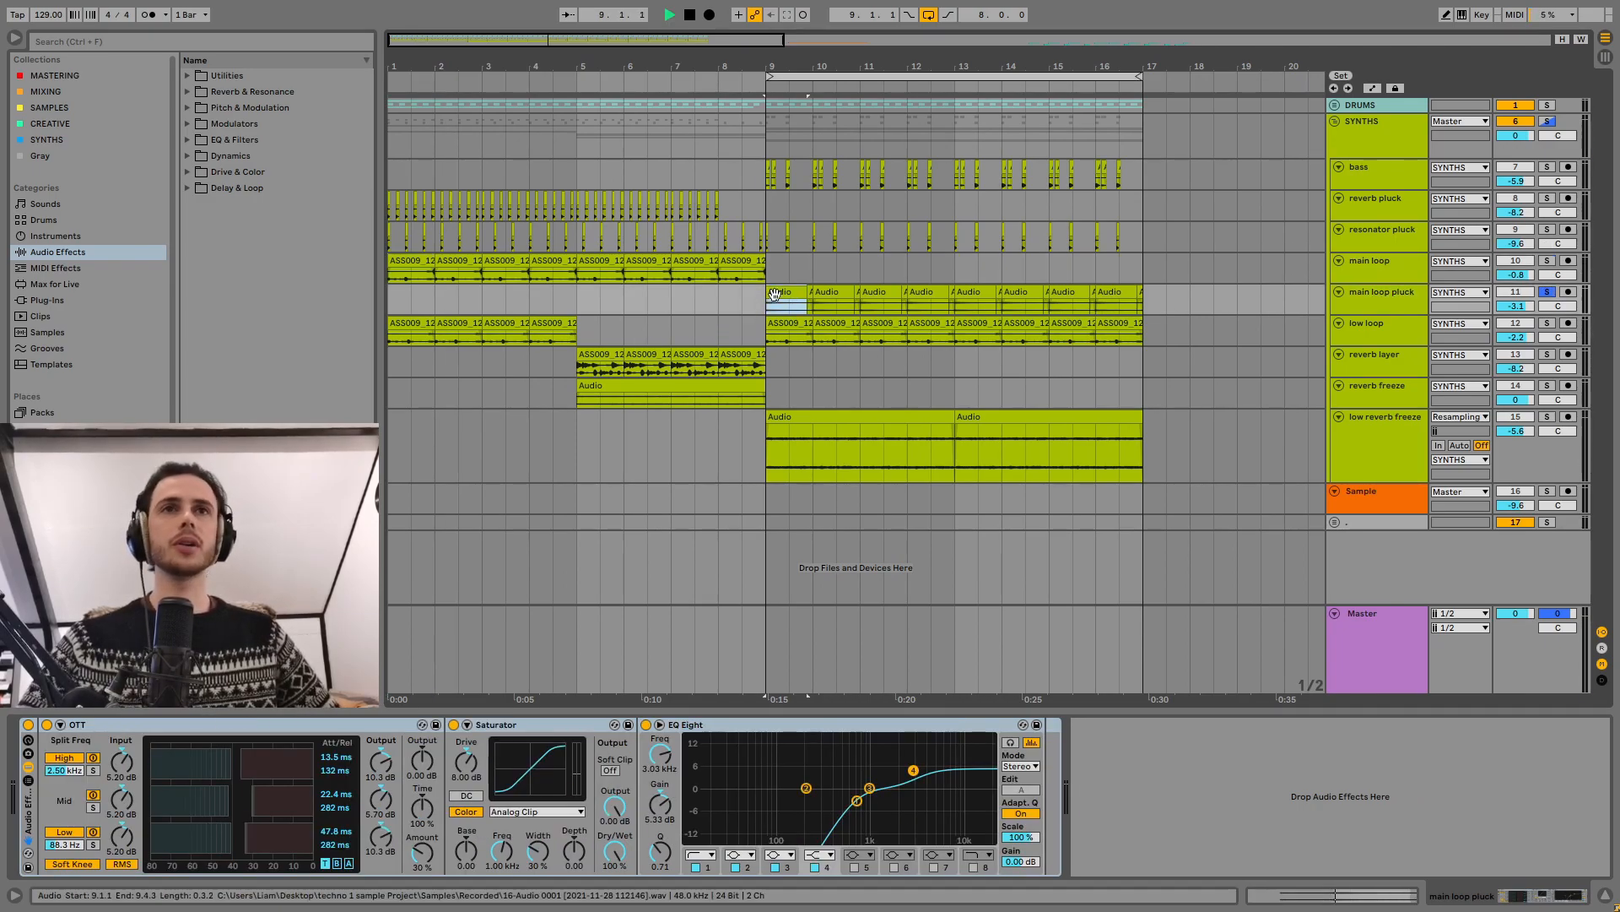
key("space")
left_click(27, 724)
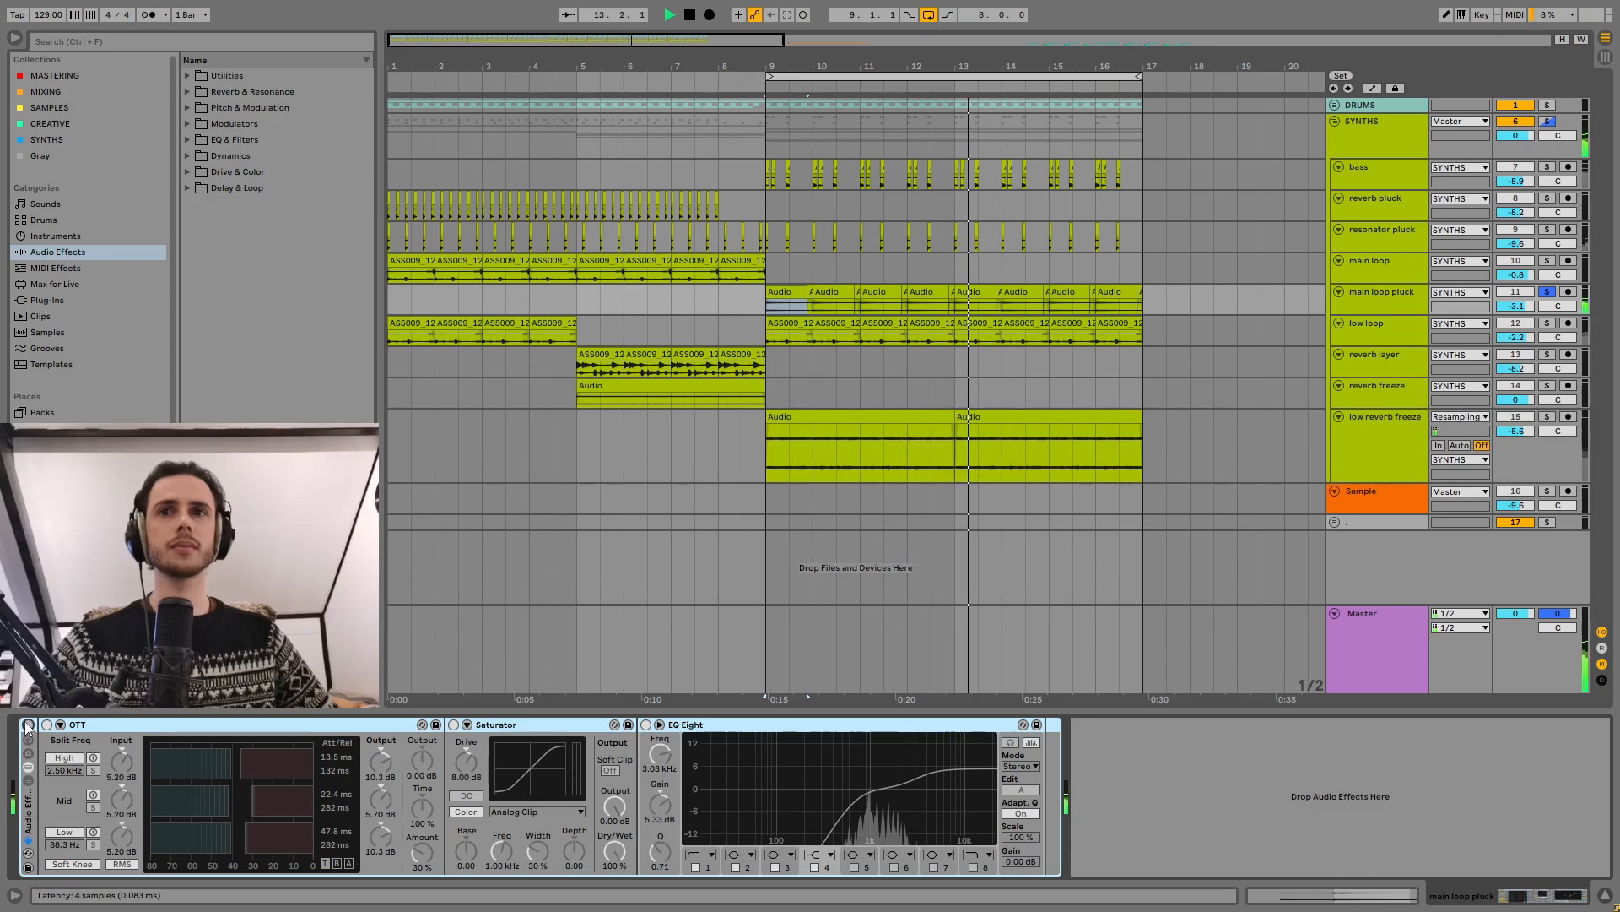
left_click(28, 724)
key("space")
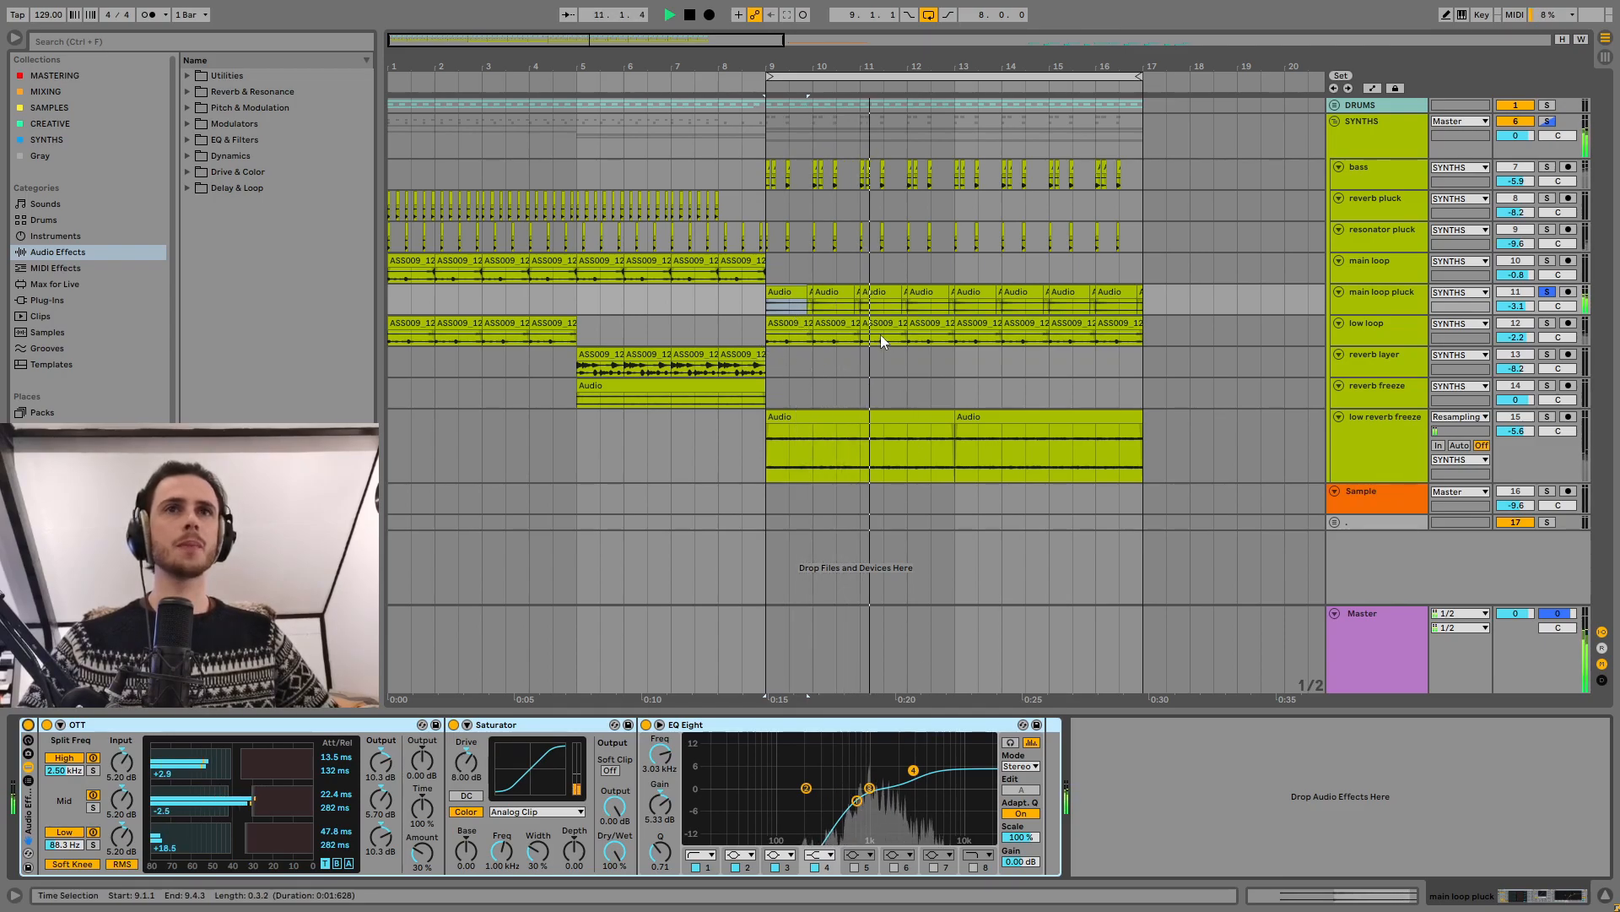
left_click(689, 14)
Step: Solo the low loop track, play it from bar 1 with its effect rack bypassed, and inspect its first clip's waveform
scroll(856, 380, "down", 1)
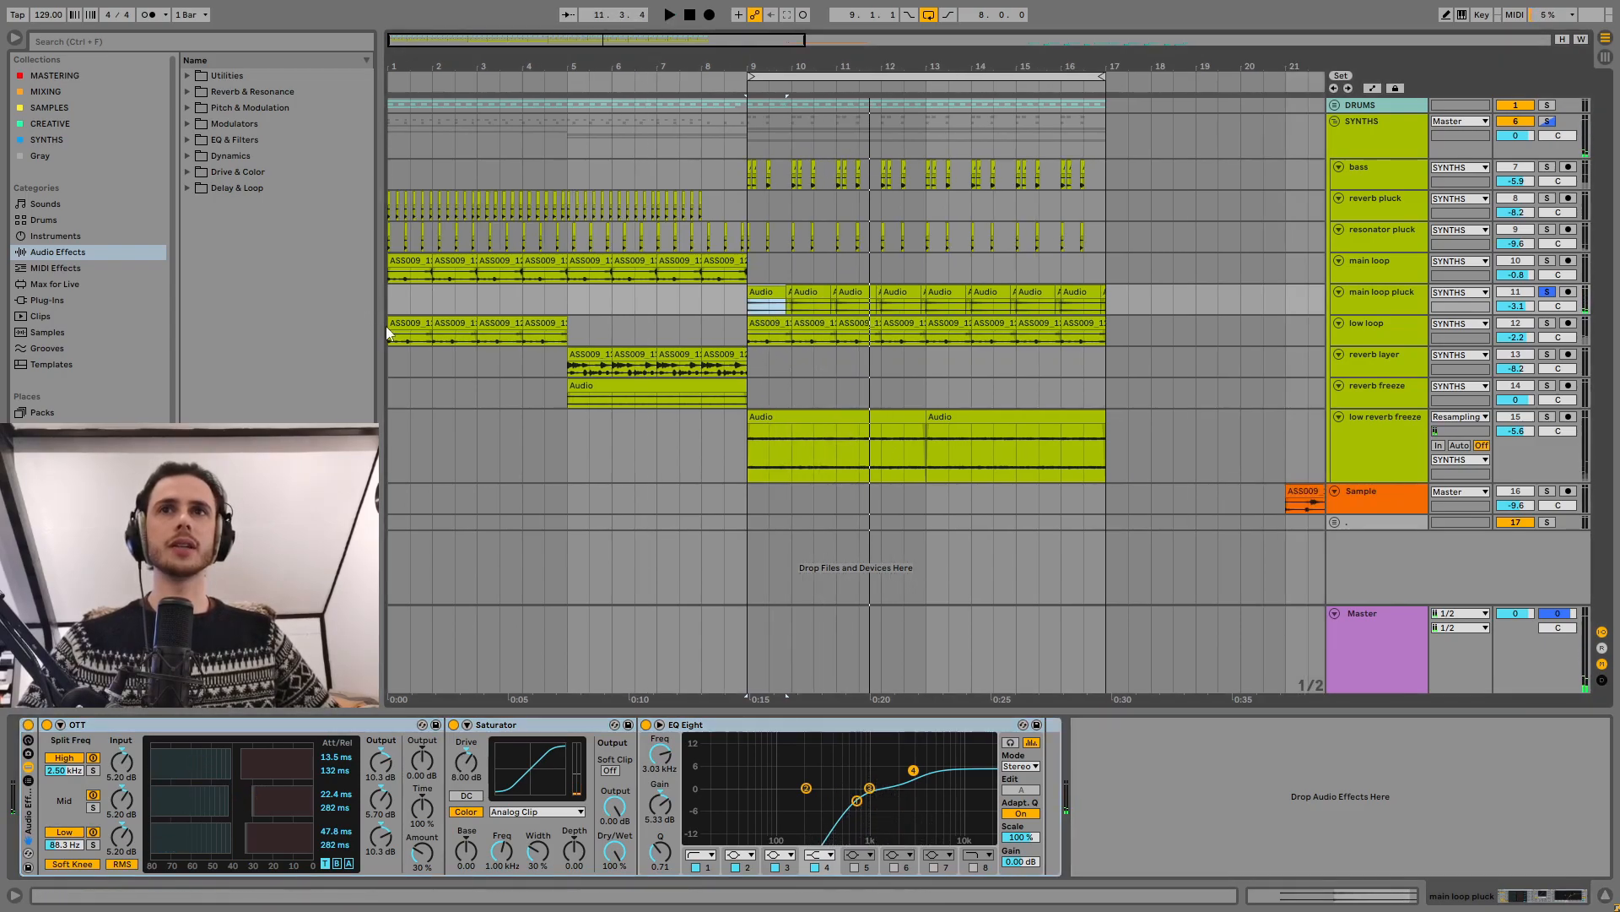
left_click(410, 323)
left_click(1365, 341)
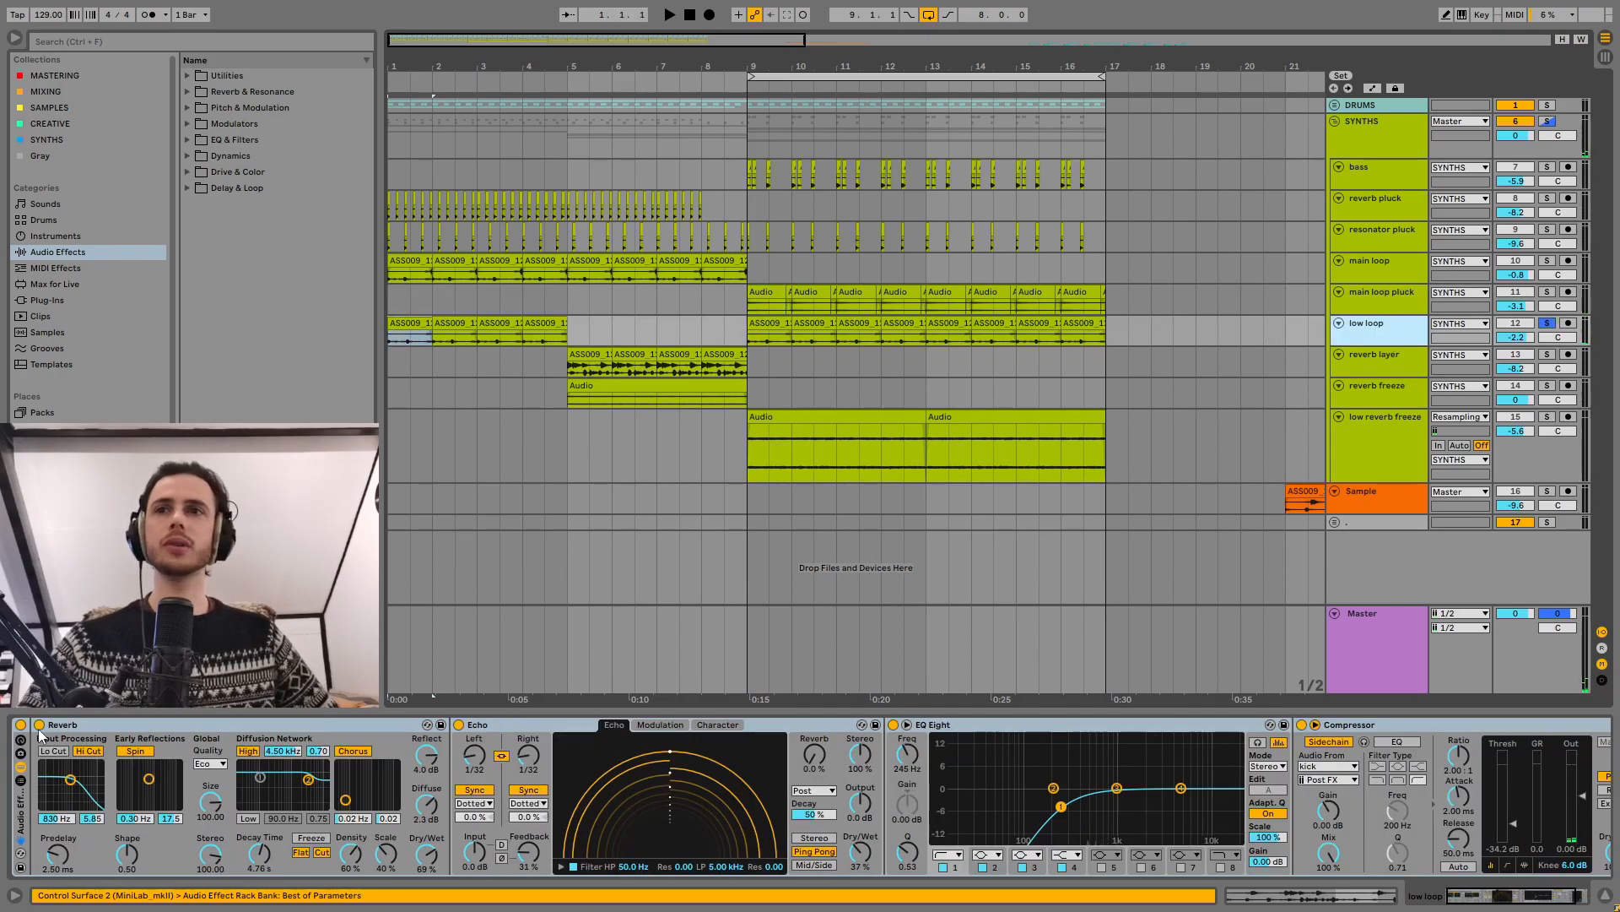
key("space")
double_click(405, 321)
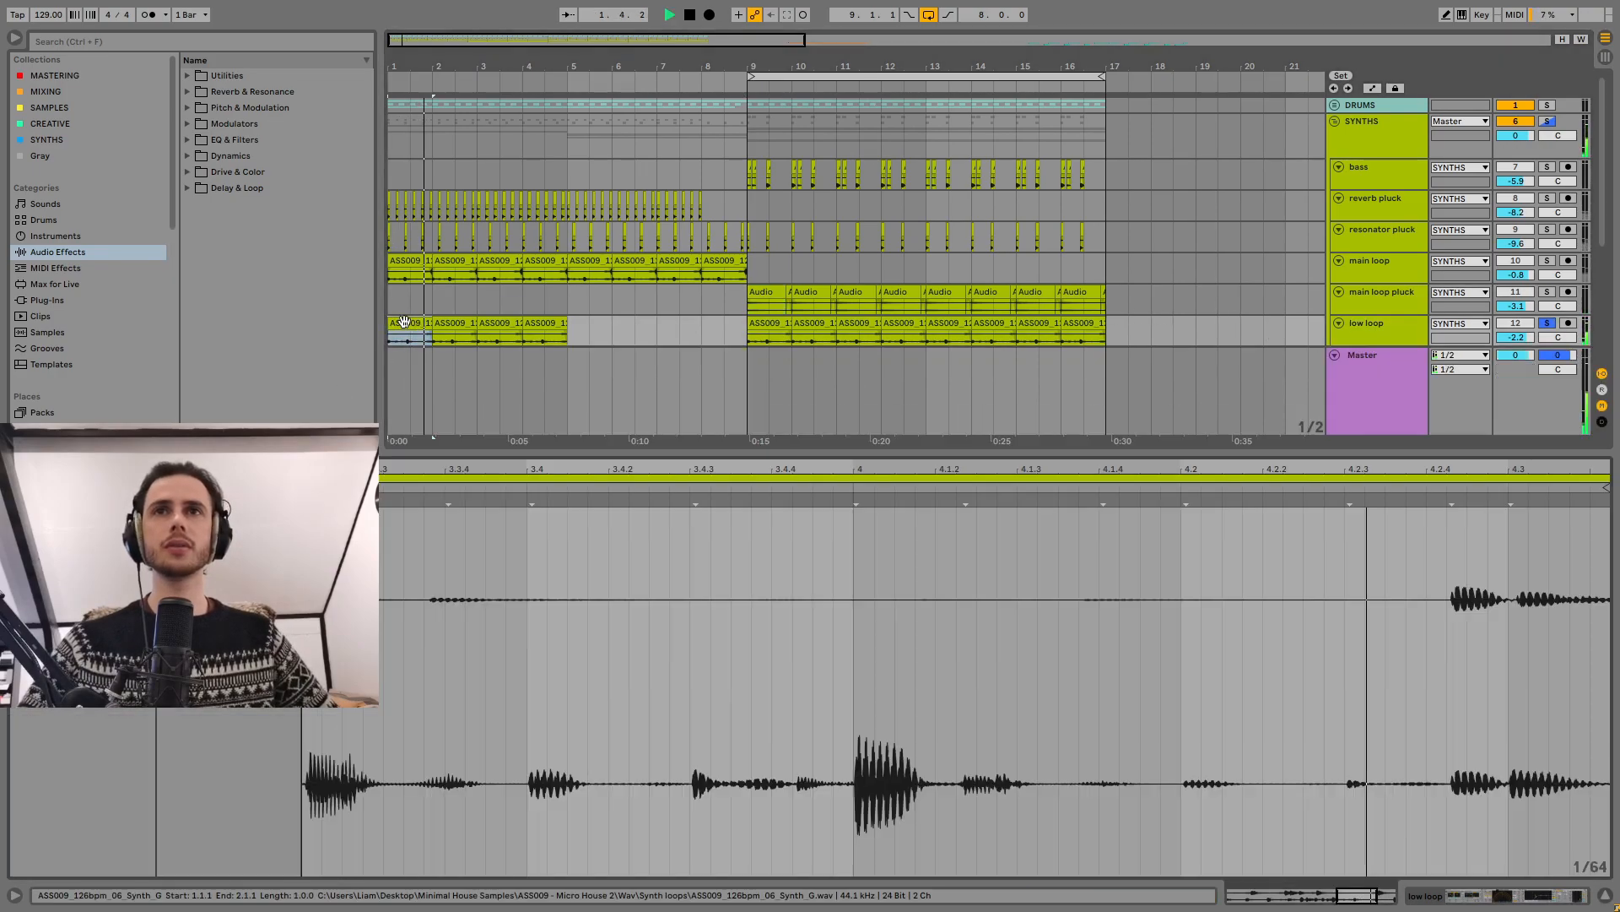
left_click(1606, 893)
double_click(1367, 324)
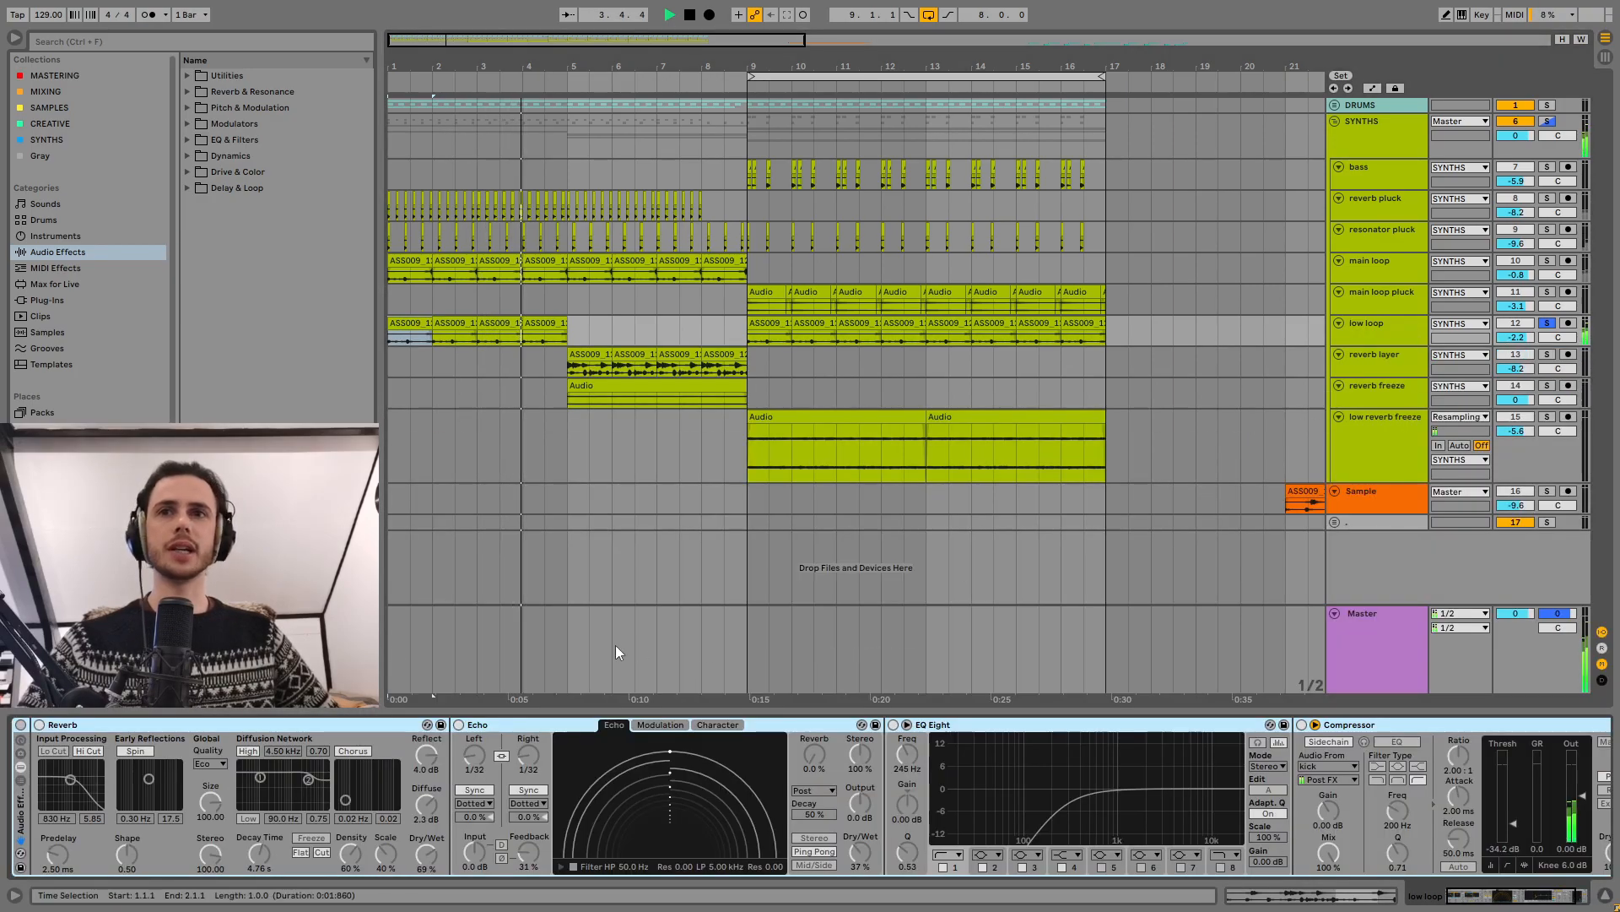
Step: Turn the low loop's effect rack back on and audition the low loop from bar 9
left_click(21, 725)
scroll(623, 793, "down", 2)
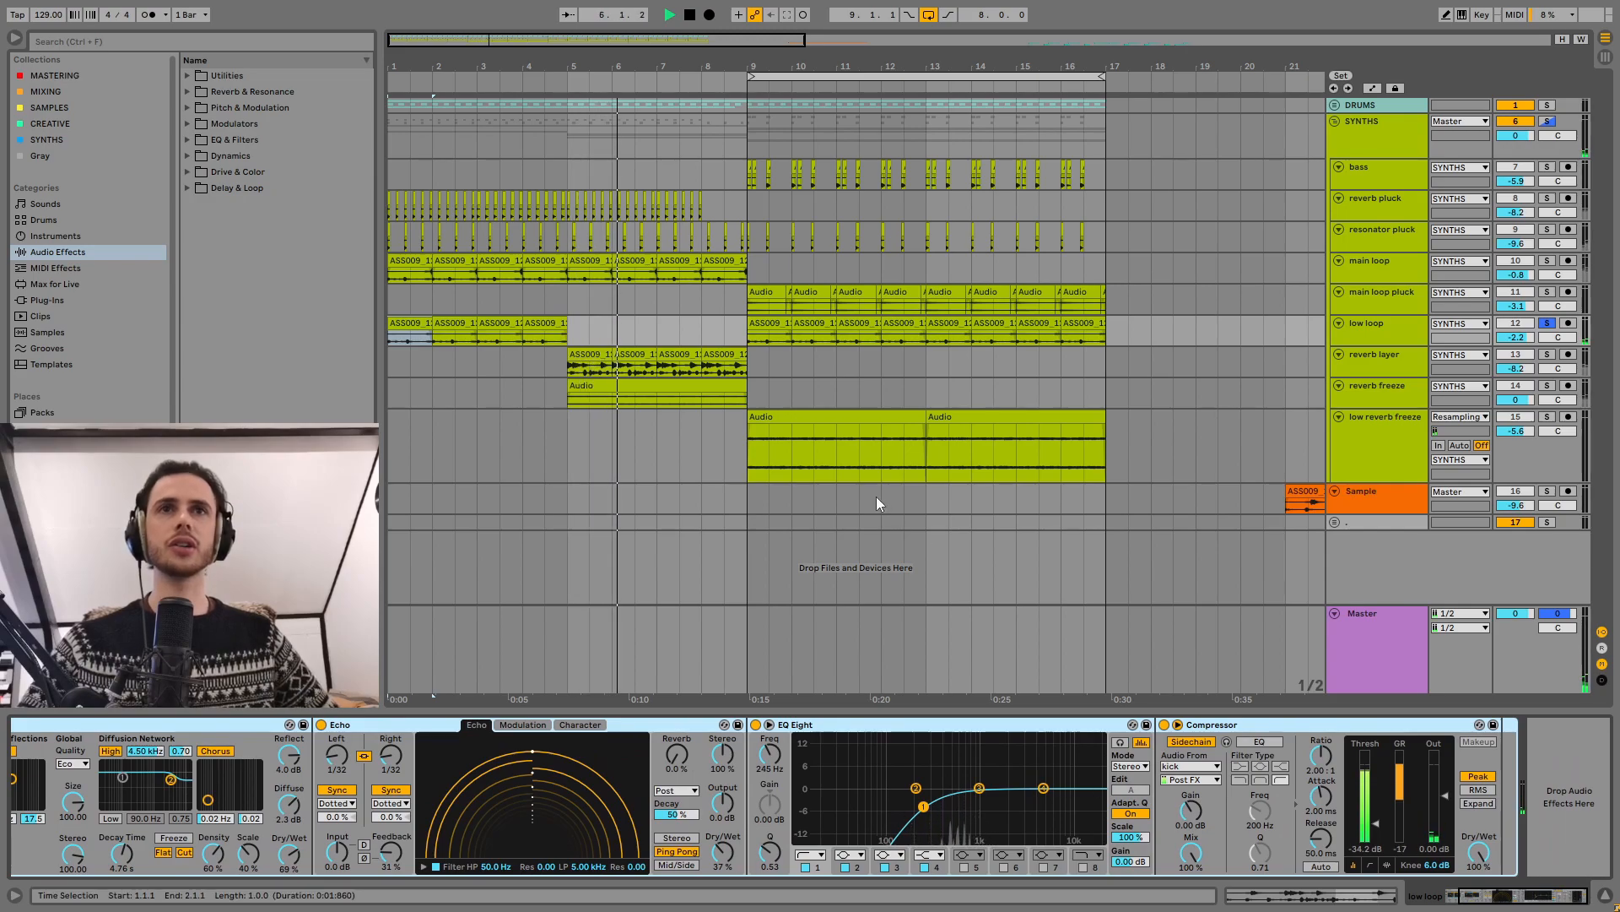
left_click(765, 328)
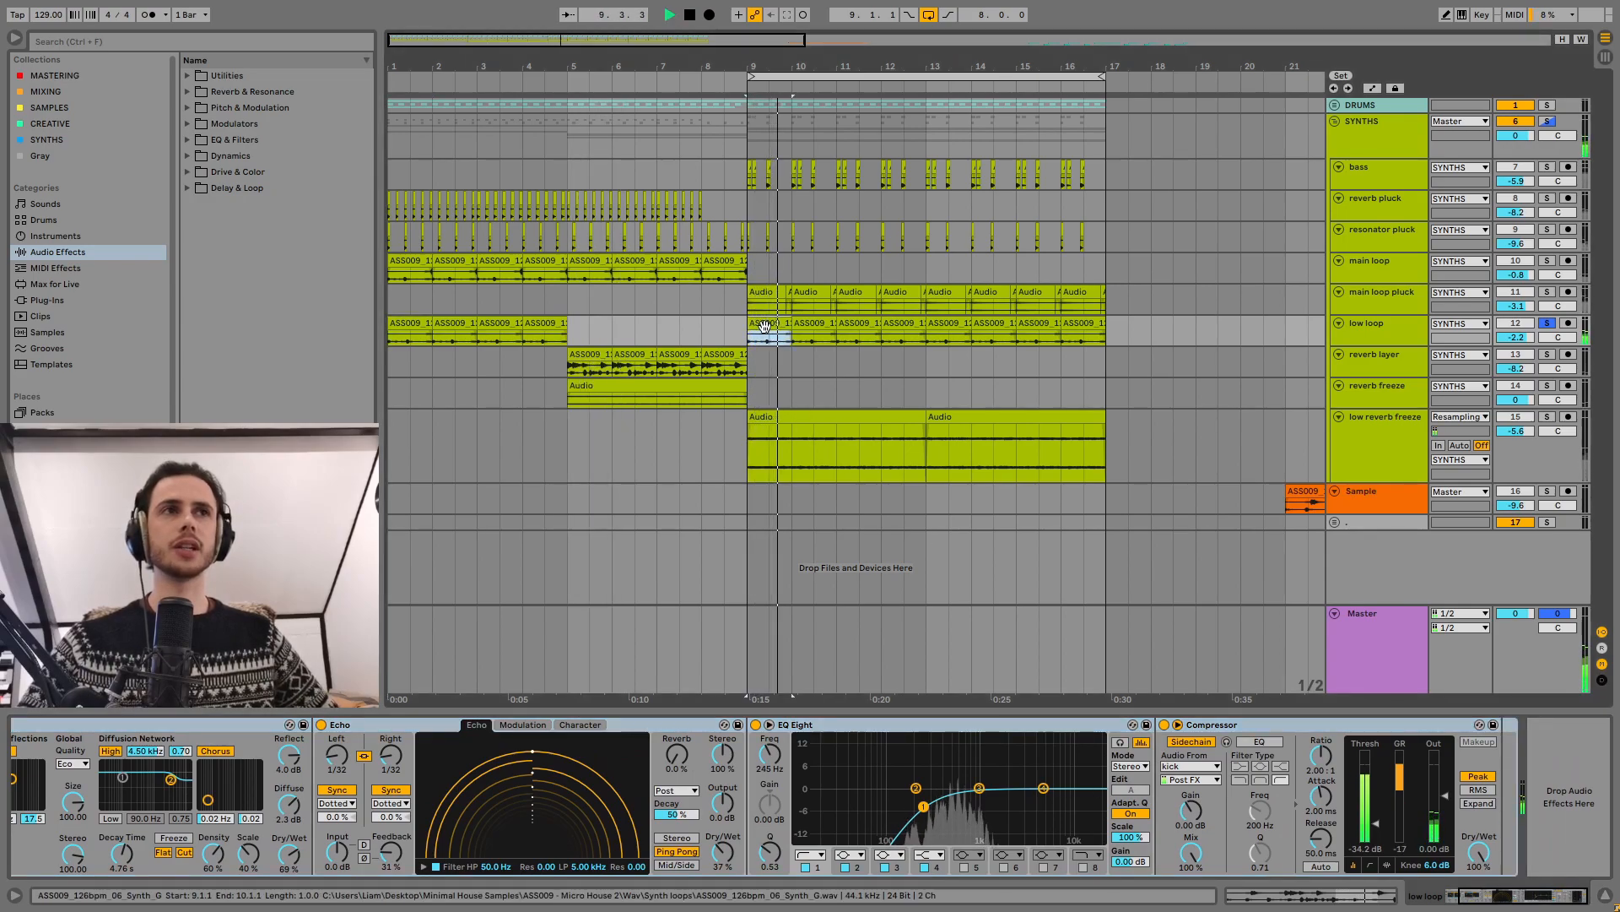
key("space")
Step: Solo the reverb layer track, play it from bar 5, and inspect its first clip's waveform
left_click(591, 367)
key("s")
left_click(591, 351)
key("space")
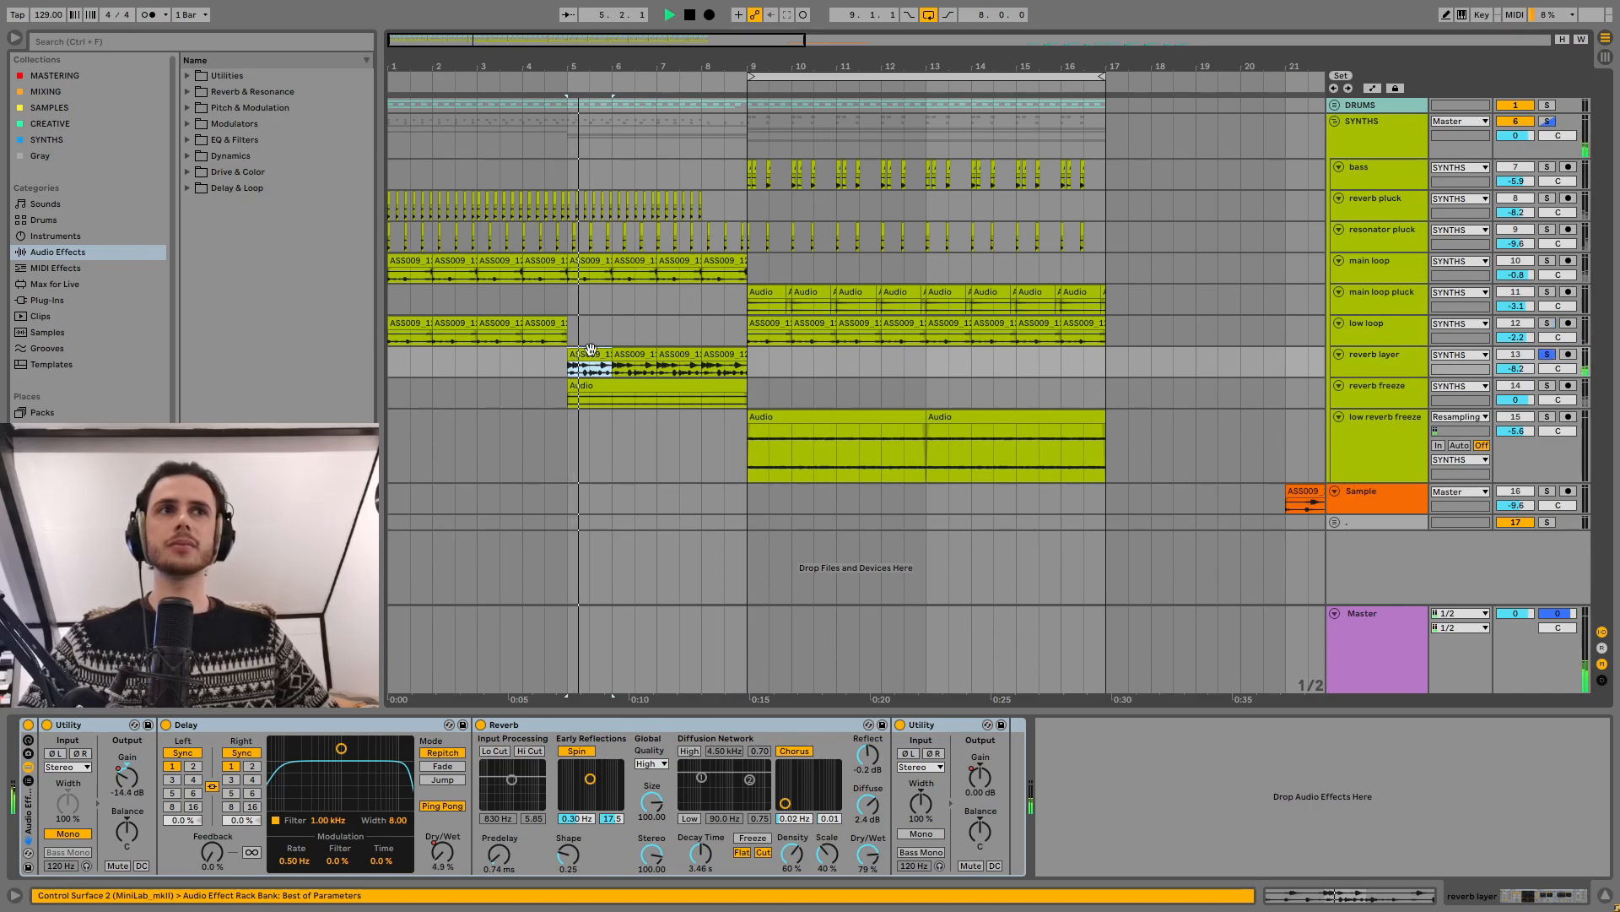
left_click(30, 726)
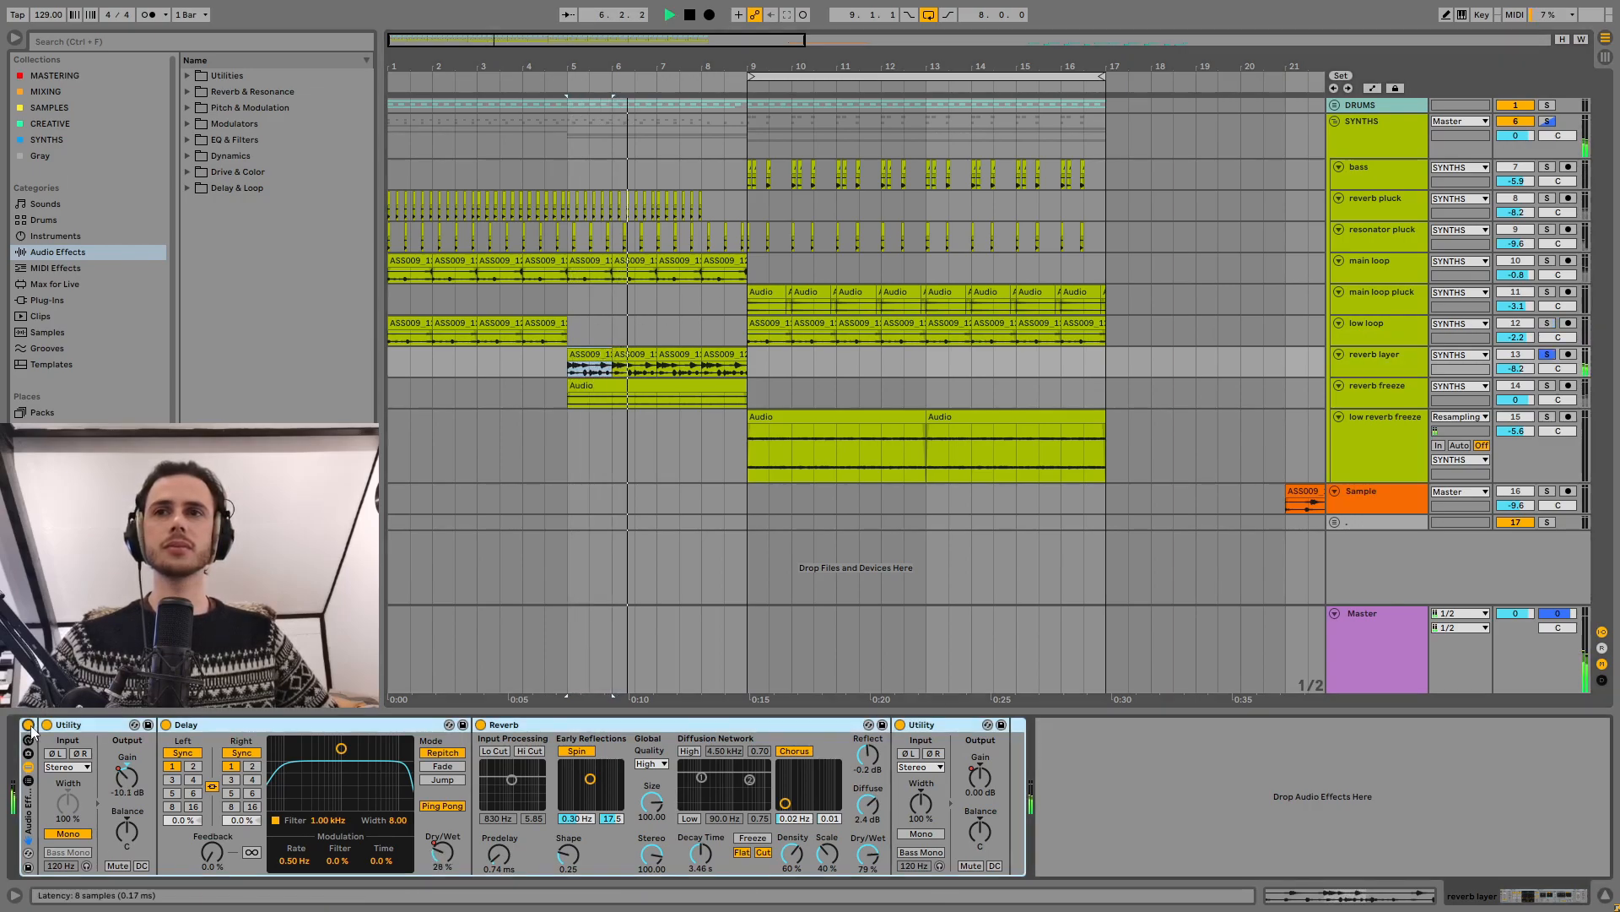
double_click(595, 362)
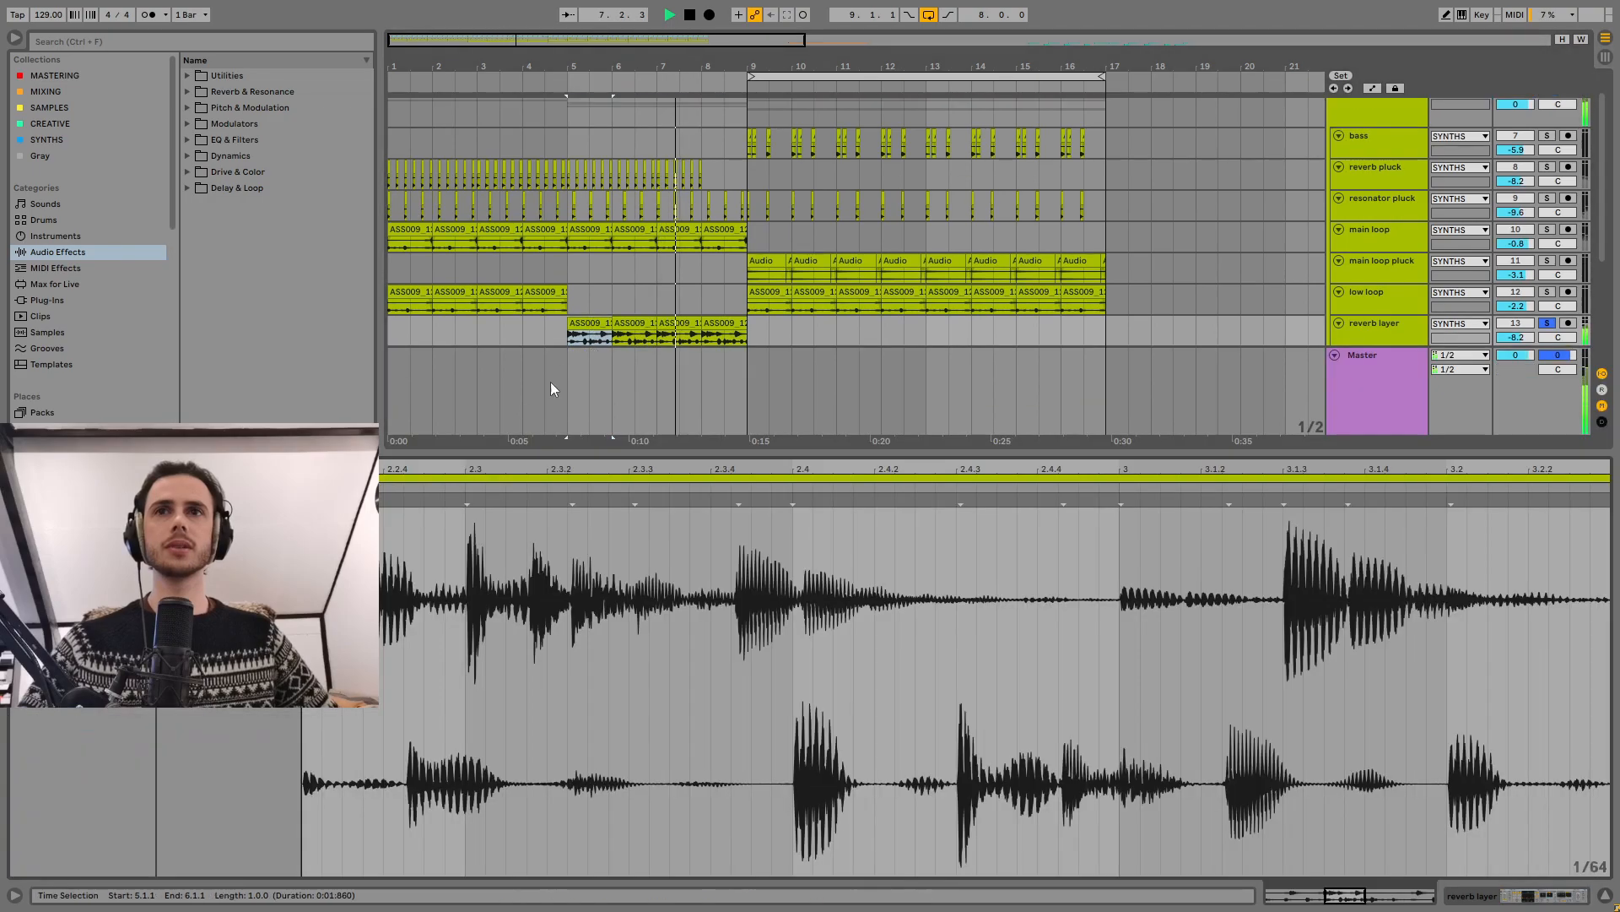
left_click(1605, 894)
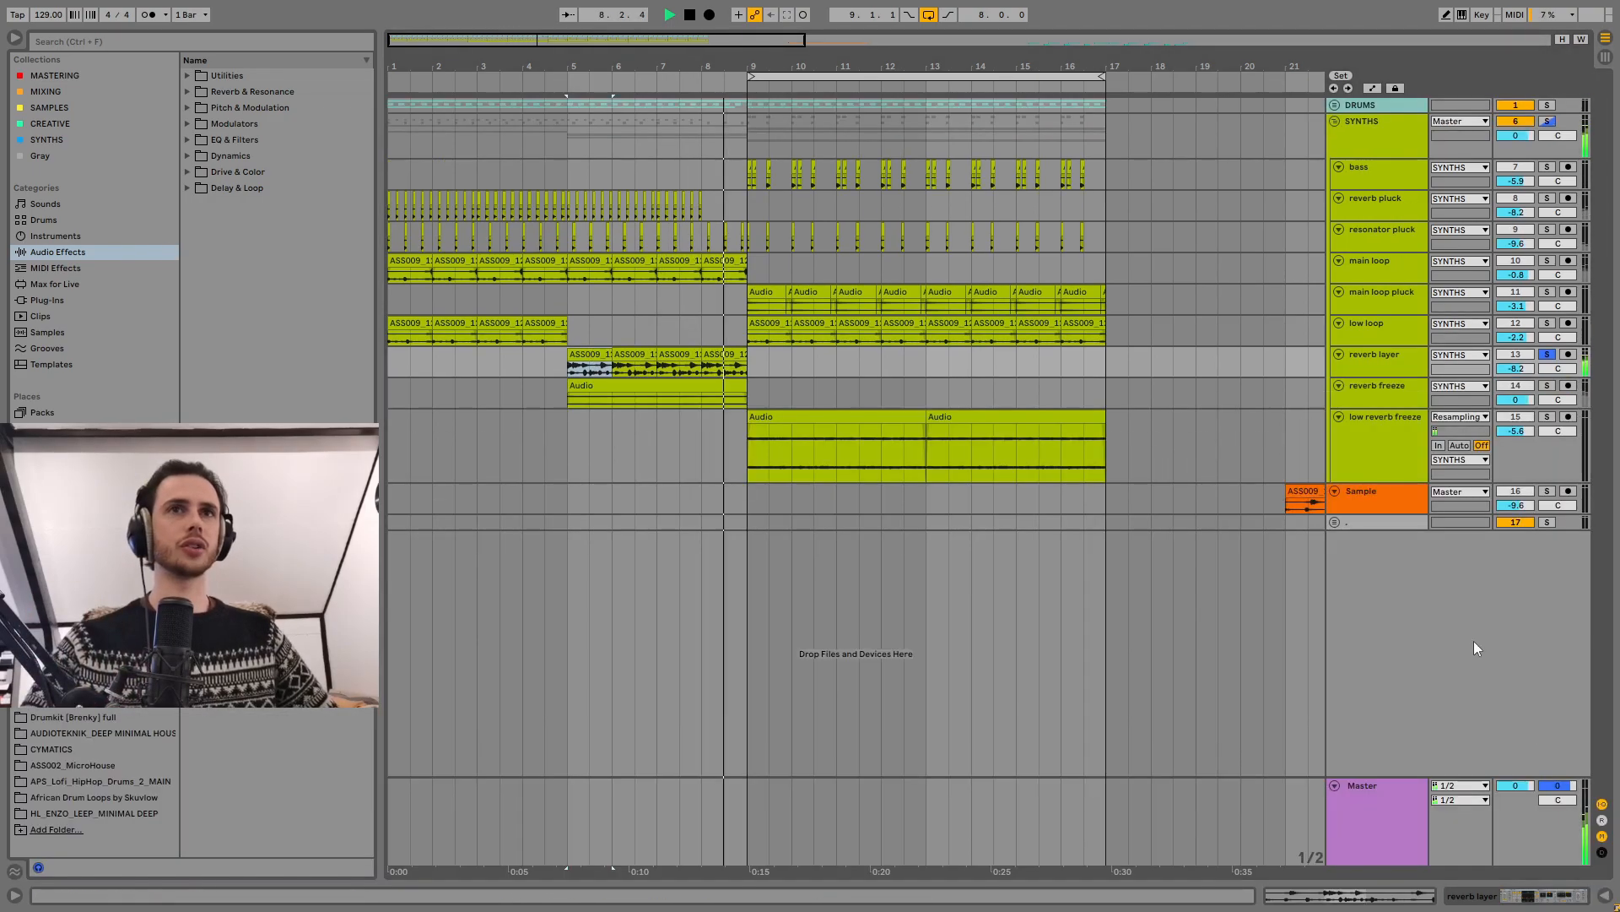
double_click(1385, 355)
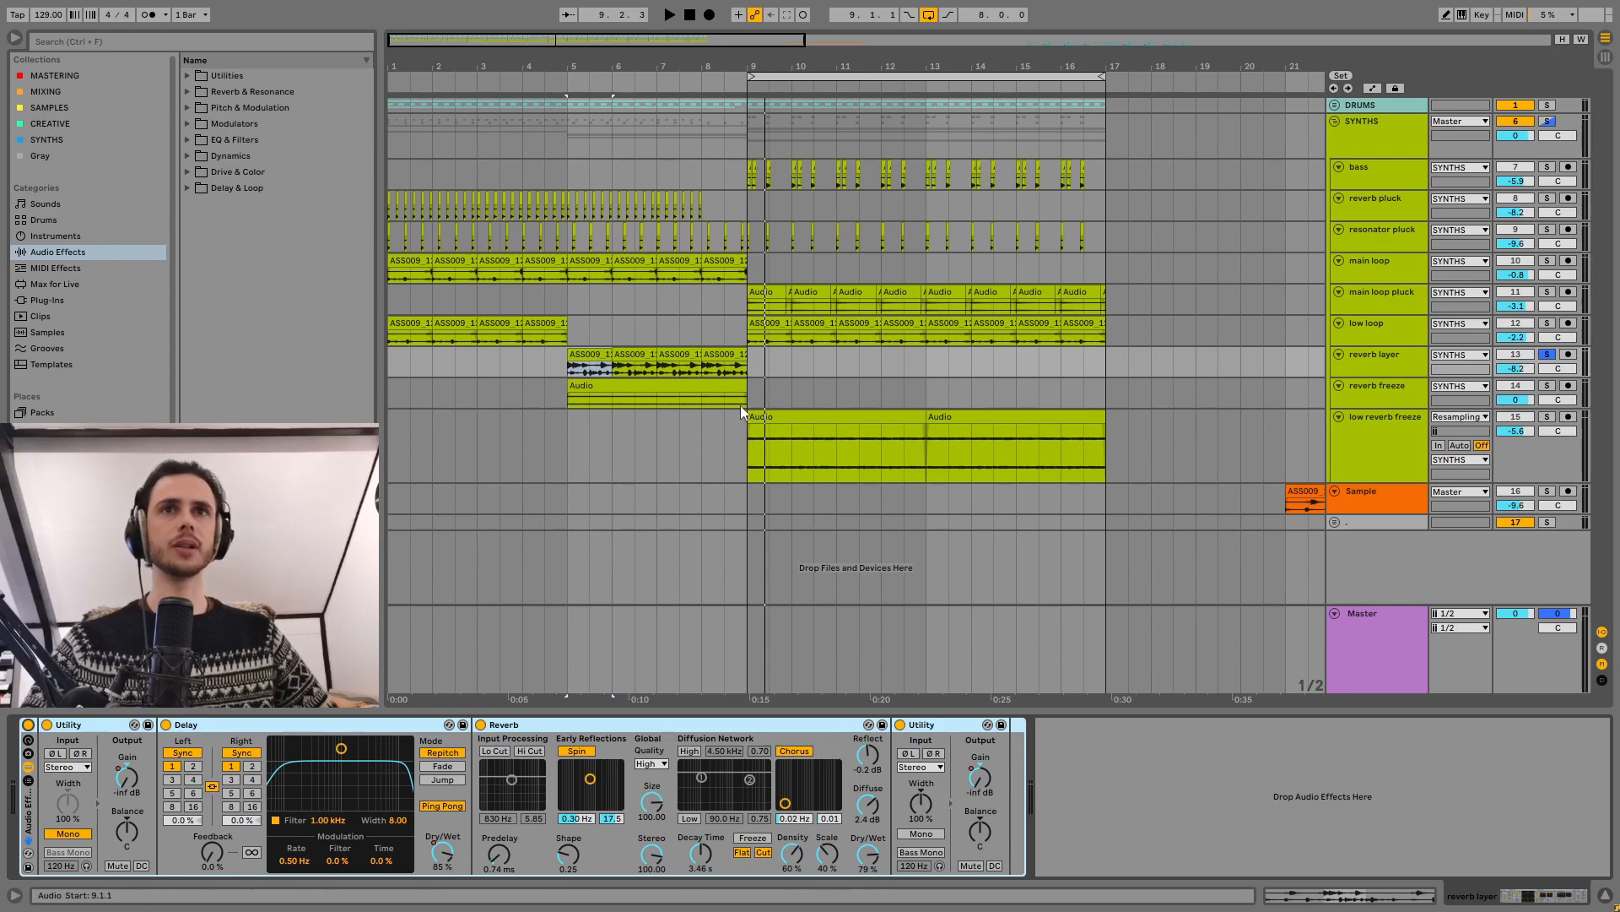
Step: Solo the reverb layer again, play it from bar 5, and turn on Freeze in its Reverb
left_click(644, 387)
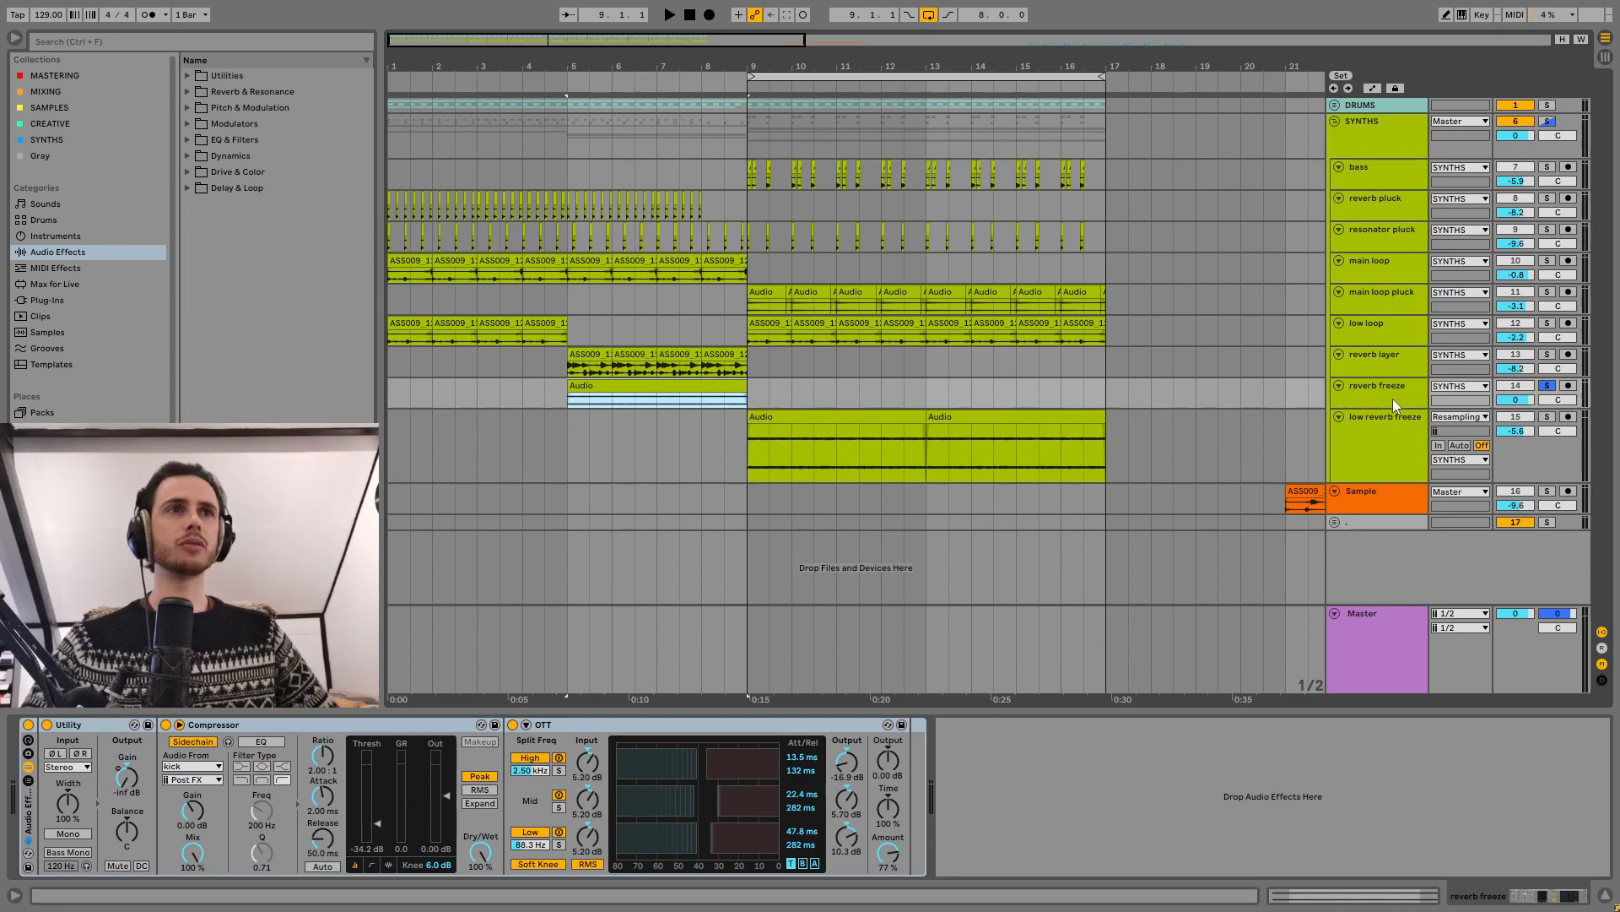
left_click(595, 356)
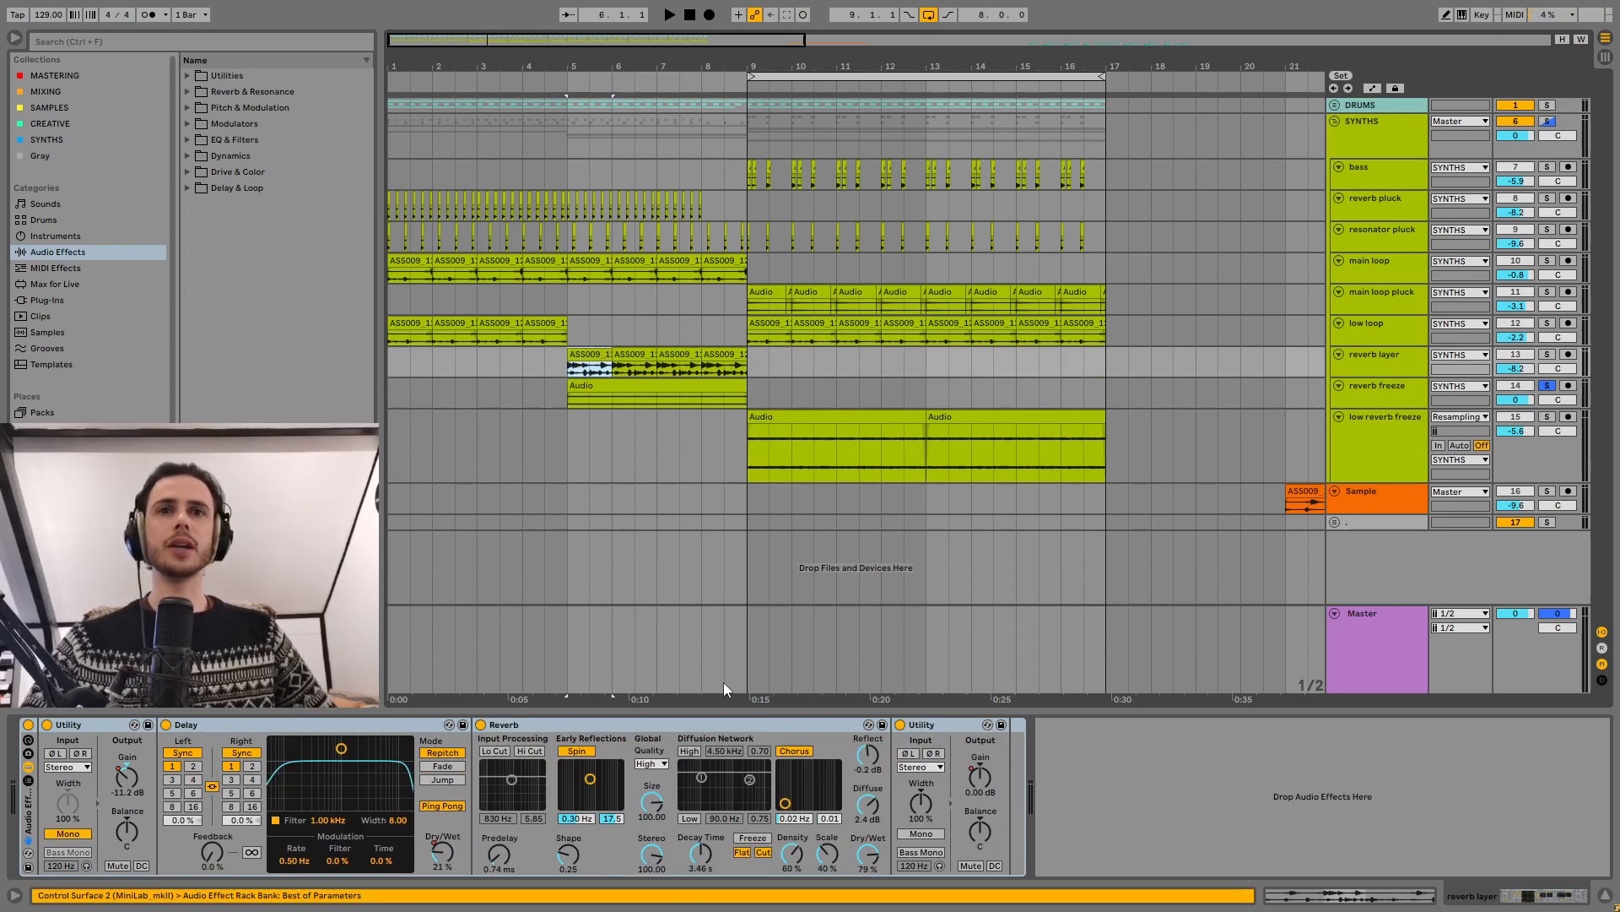
left_click(723, 355)
left_click(590, 355)
key("s")
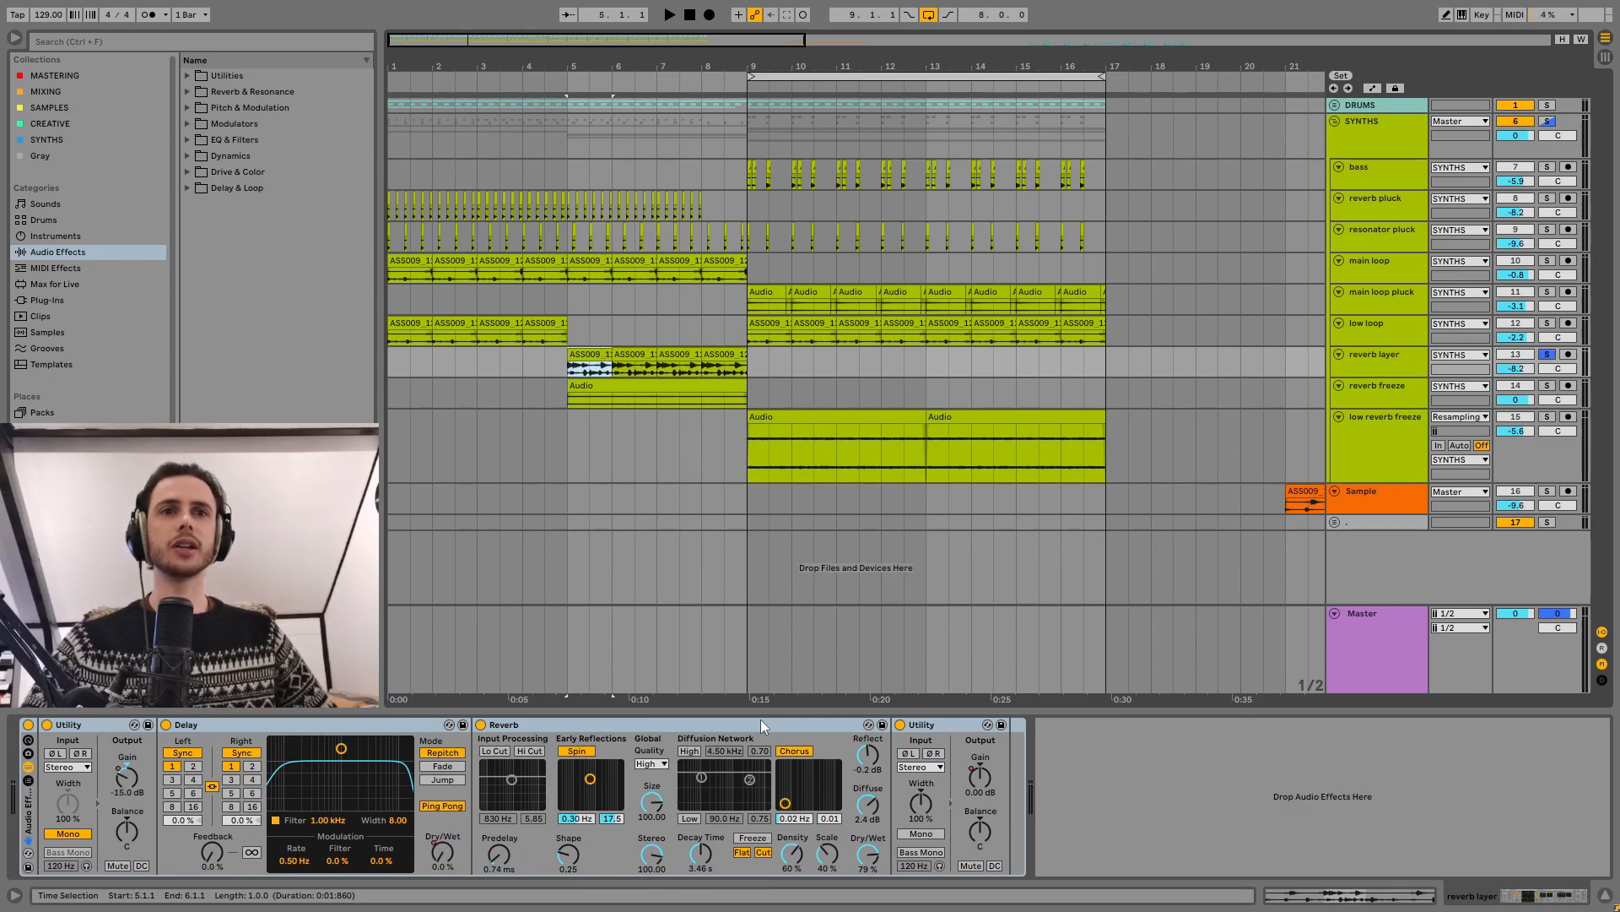
key("space")
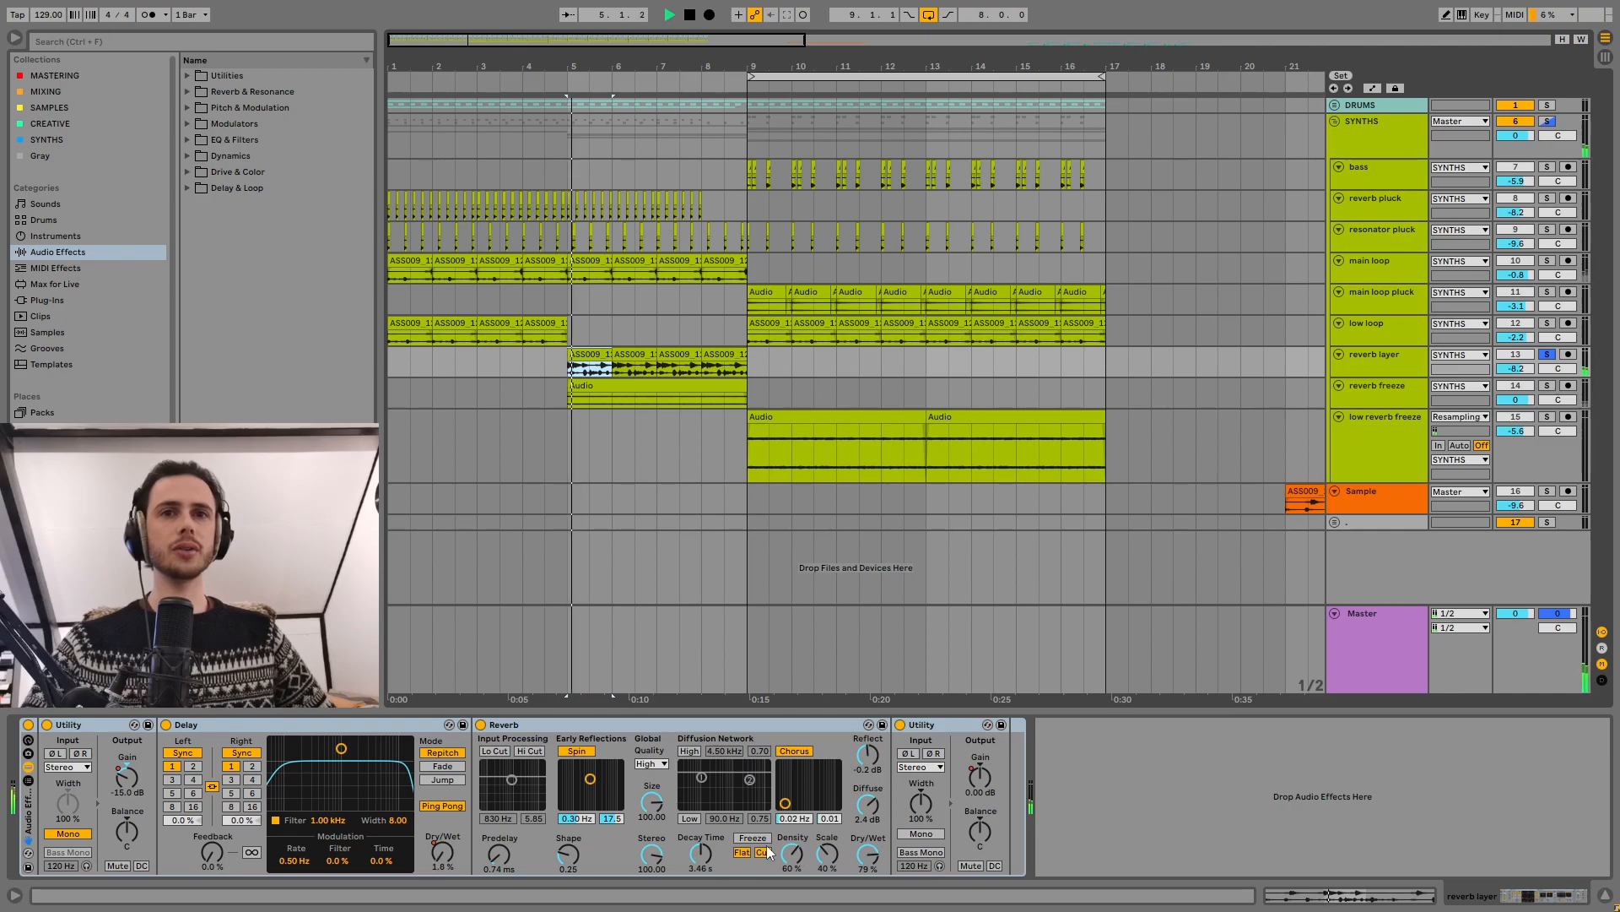
left_click(754, 839)
key("space")
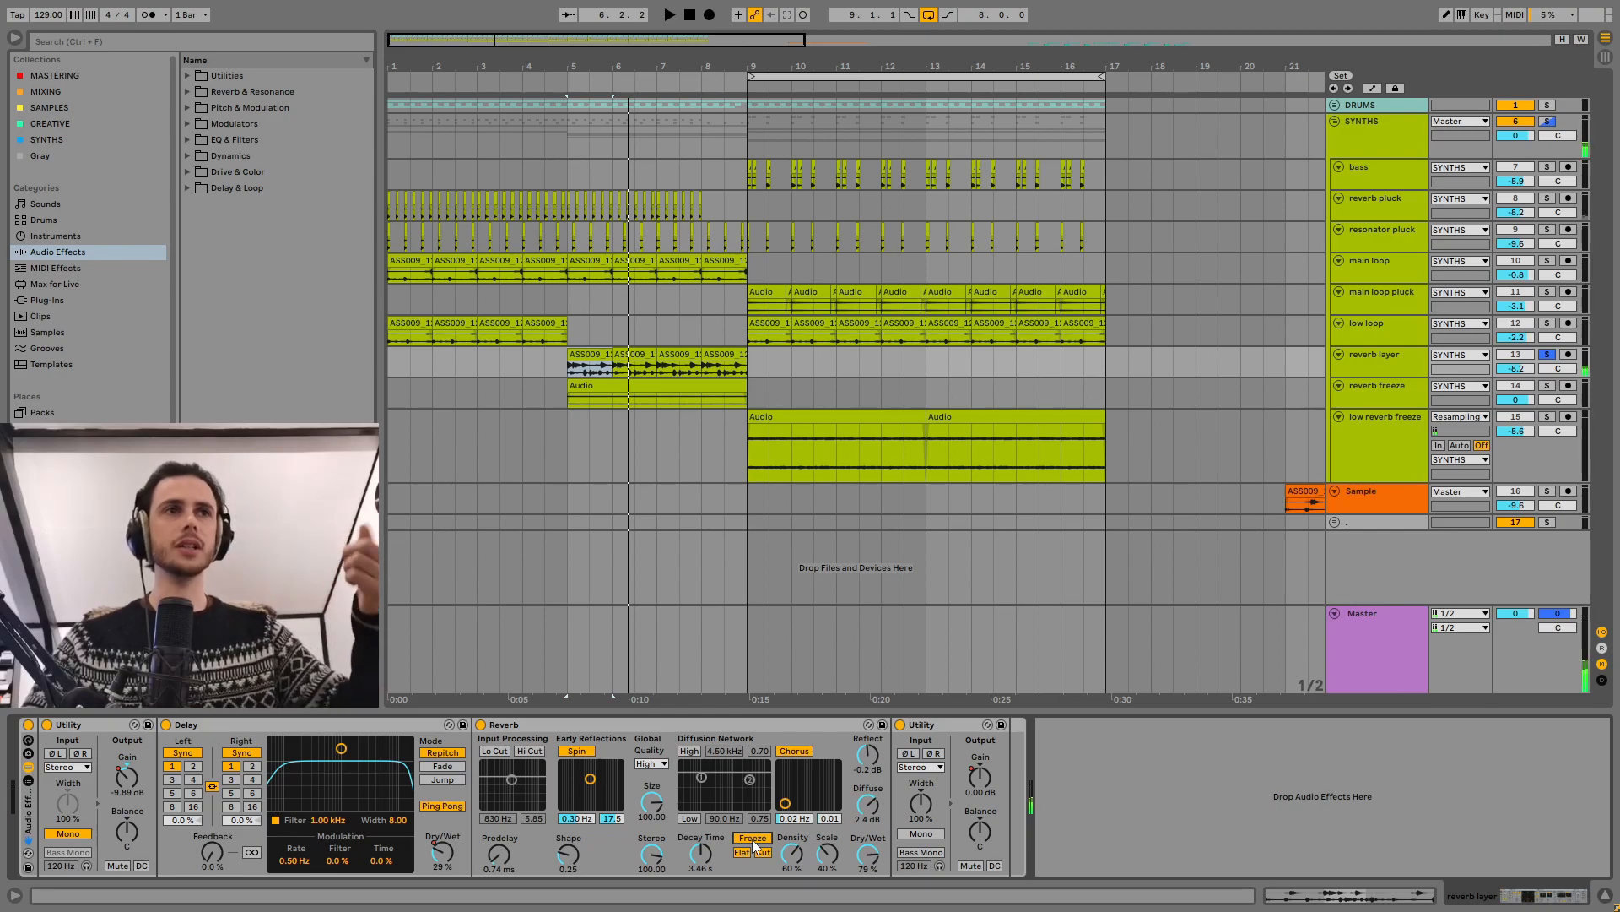
Step: Expand the reverb freeze track, set its audio input to Resampling, and turn off Freeze in the reverb layer's Reverb
left_click_drag(1383, 406, 1379, 449)
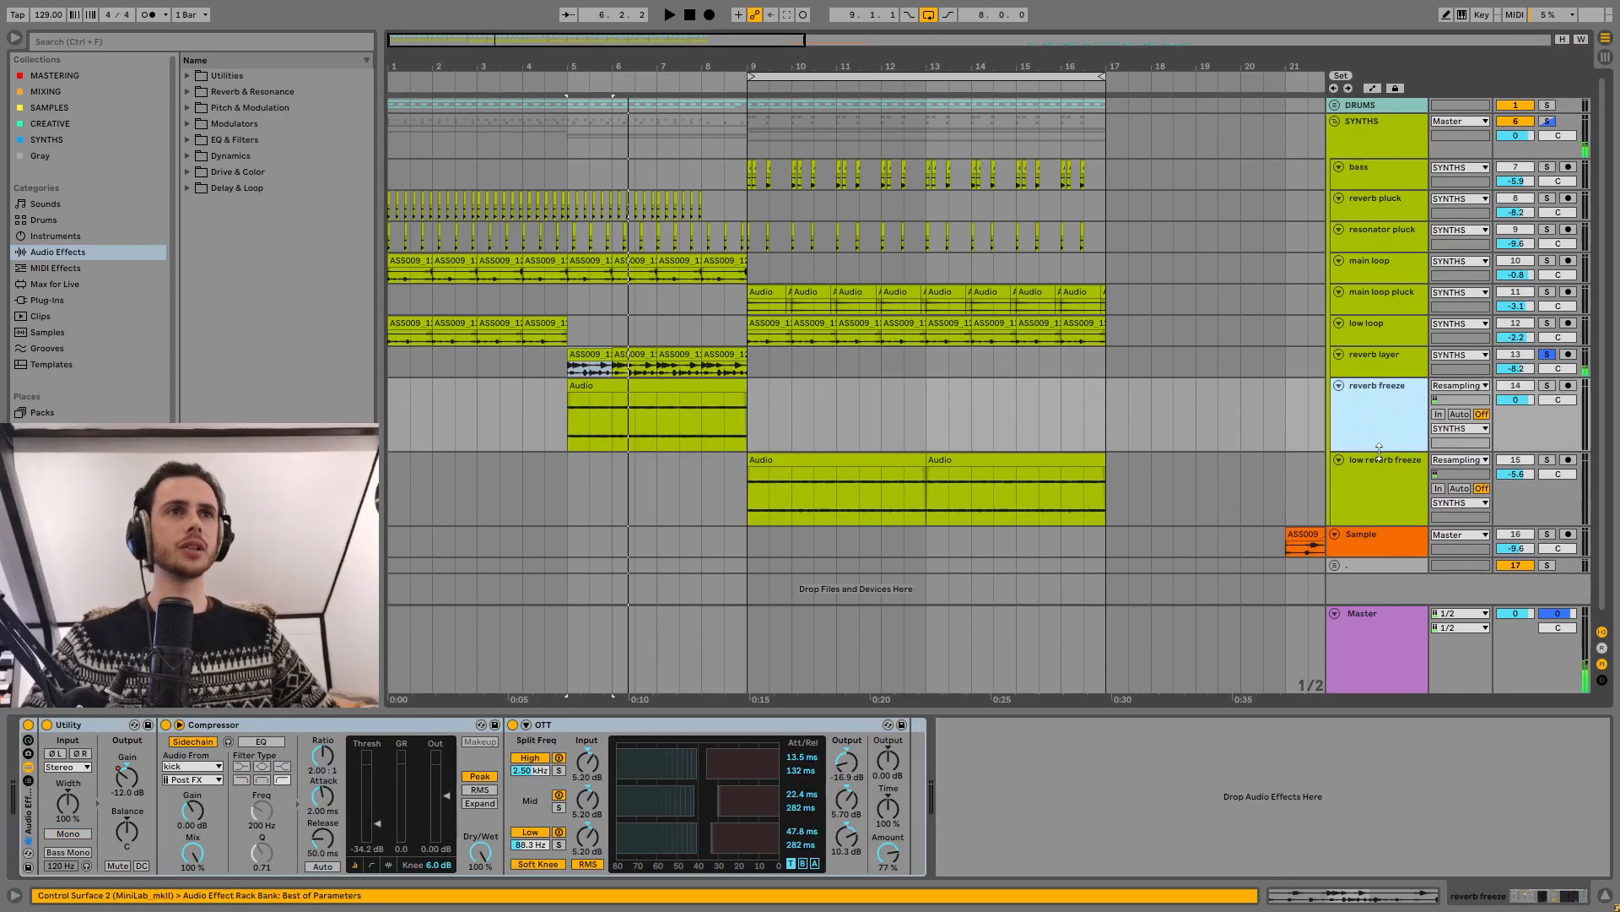
left_click(1456, 388)
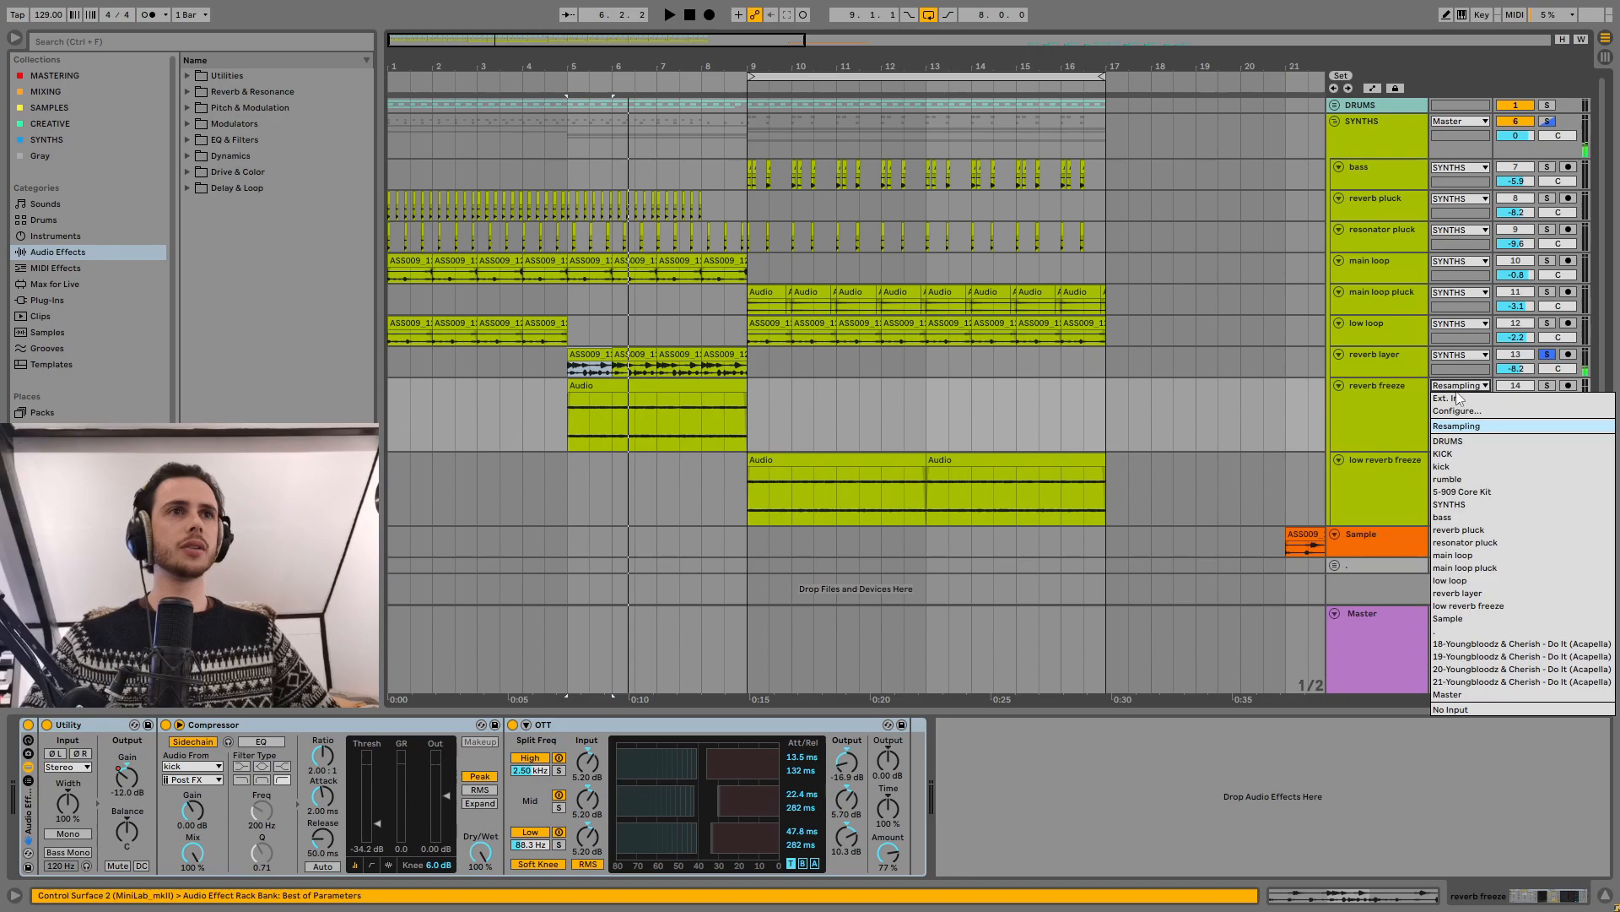
left_click(1462, 428)
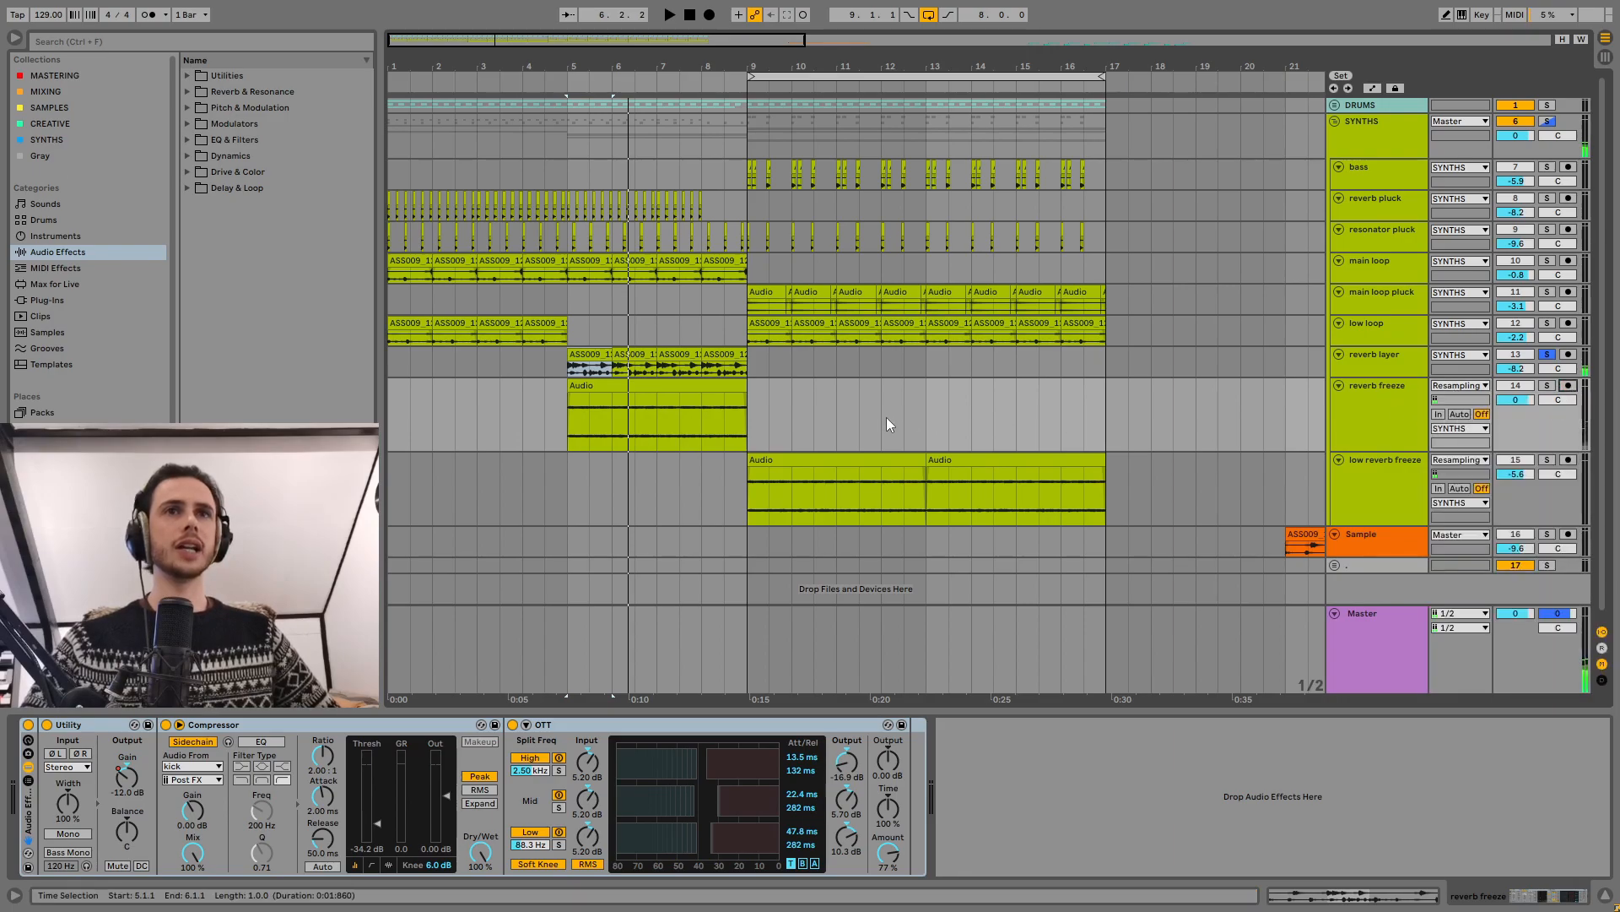
left_click(622, 400)
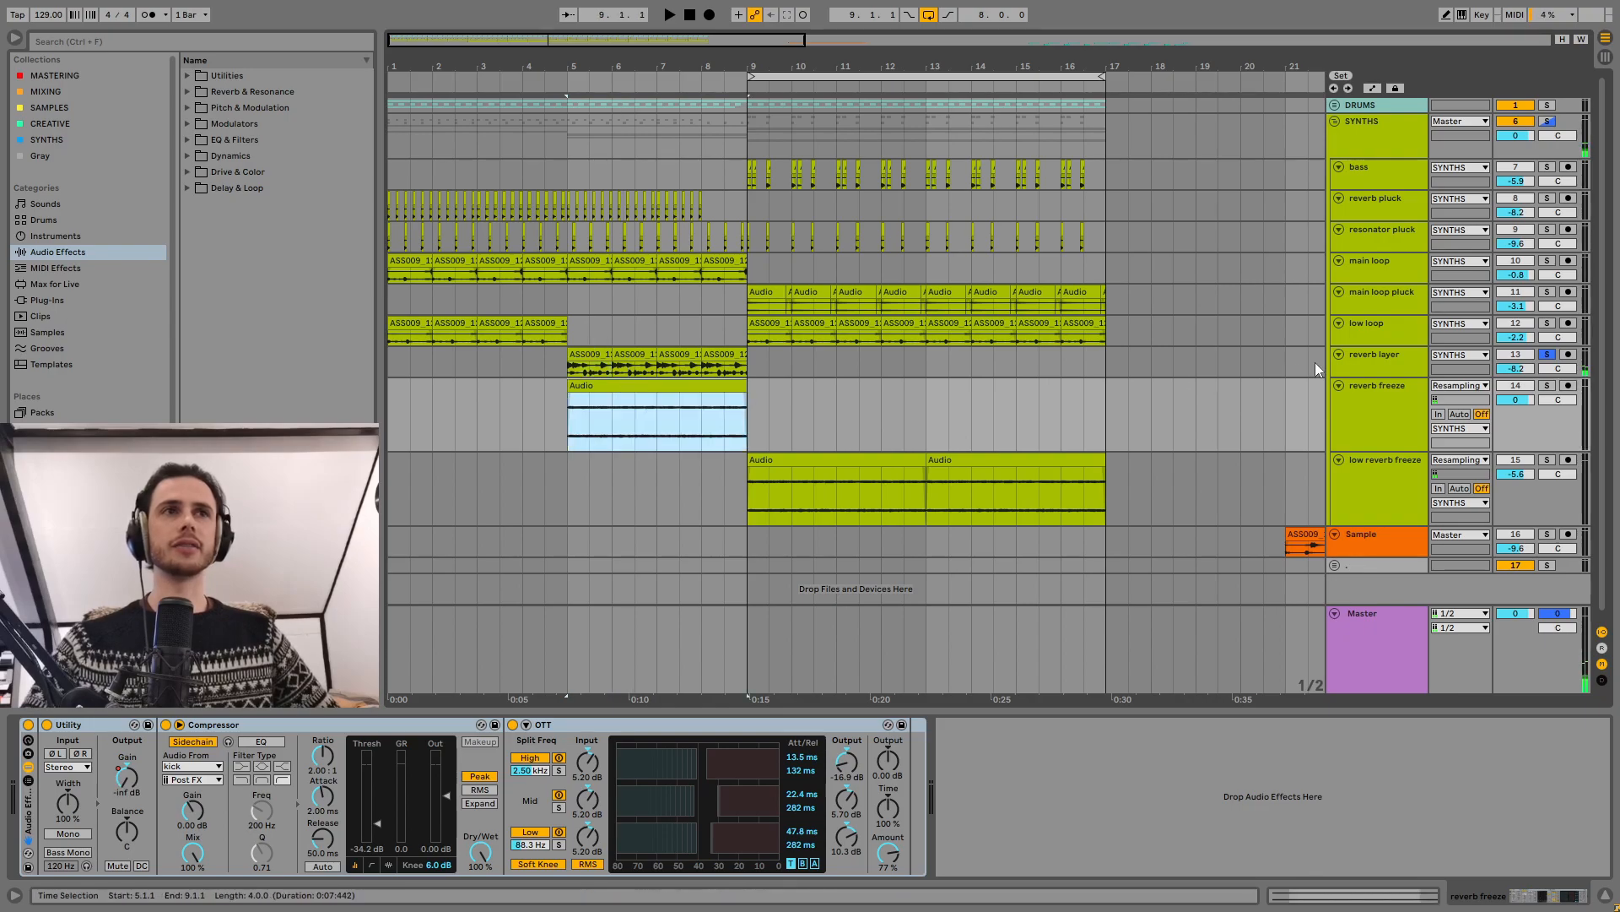
left_click(1350, 361)
left_click(765, 838)
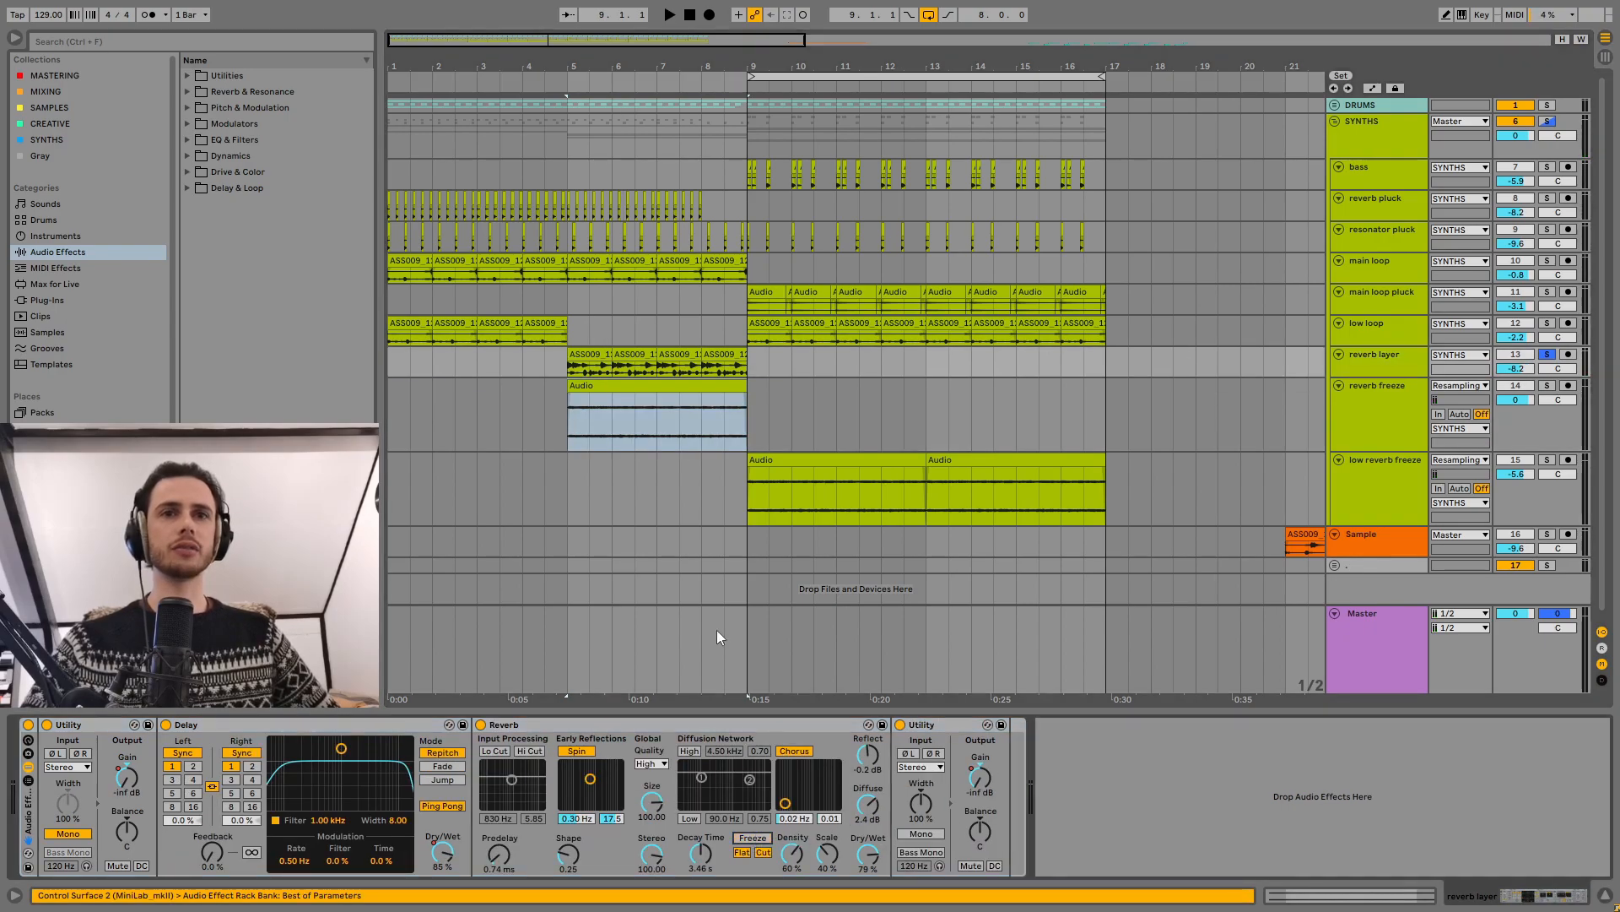
Step: Solo the reverb freeze track and compare its clip from bar 5 with the effect rack off and on
left_click(635, 384)
key("space")
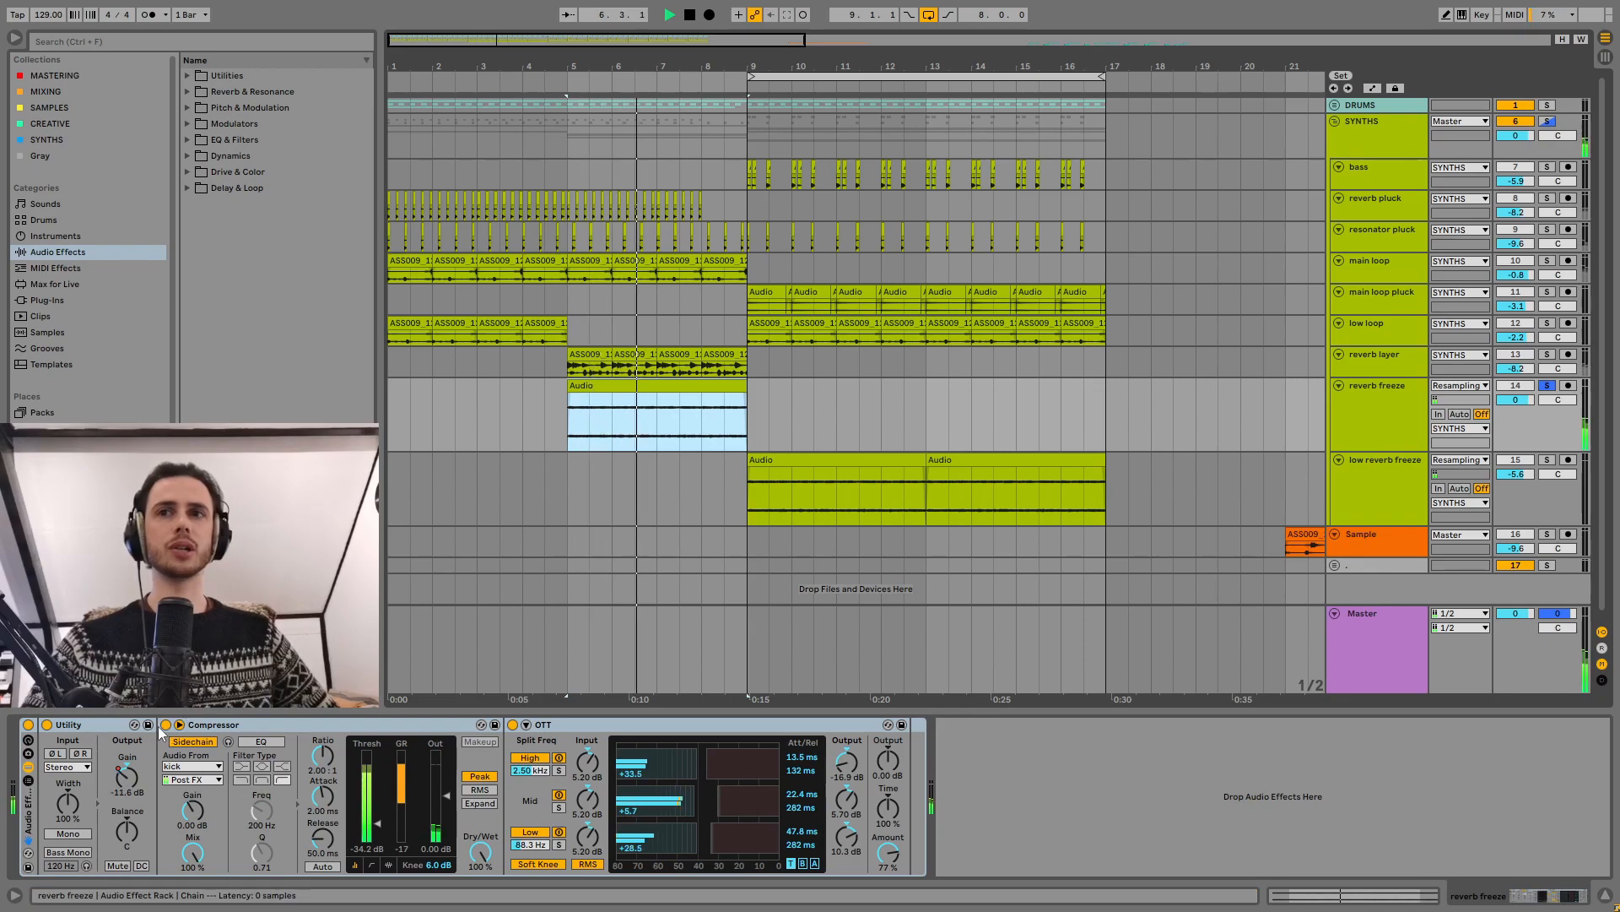
left_click(28, 725)
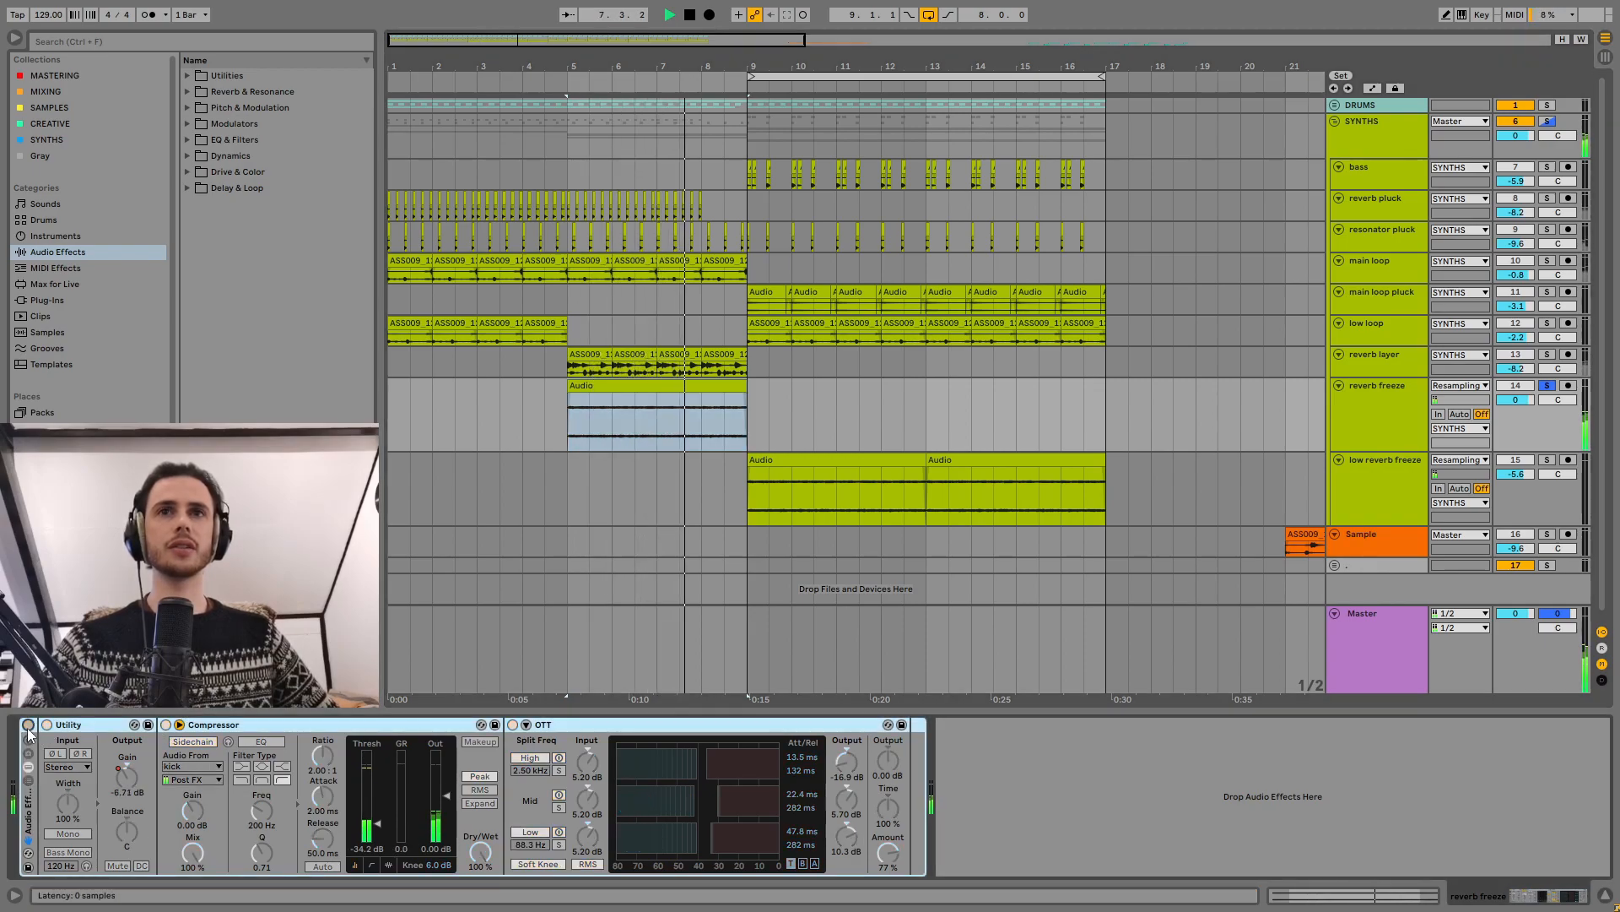
left_click(28, 725)
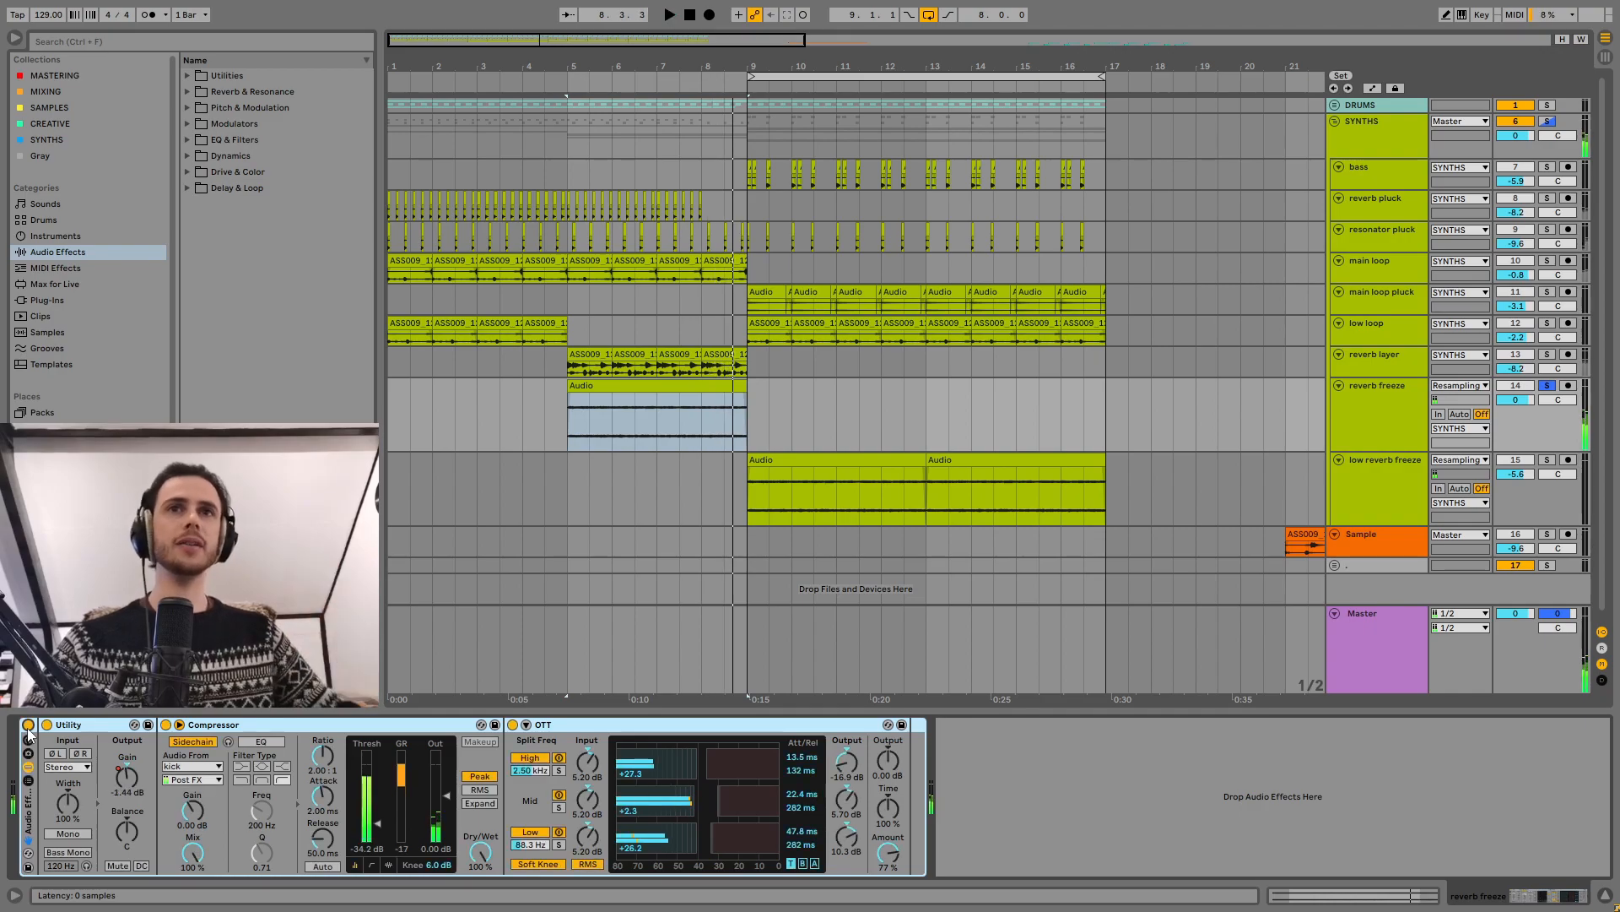
key("space")
Step: Solo the low reverb freeze track, inspect its first clip's waveform, and play it from bar 9 with its effects
left_click(764, 460)
key("s")
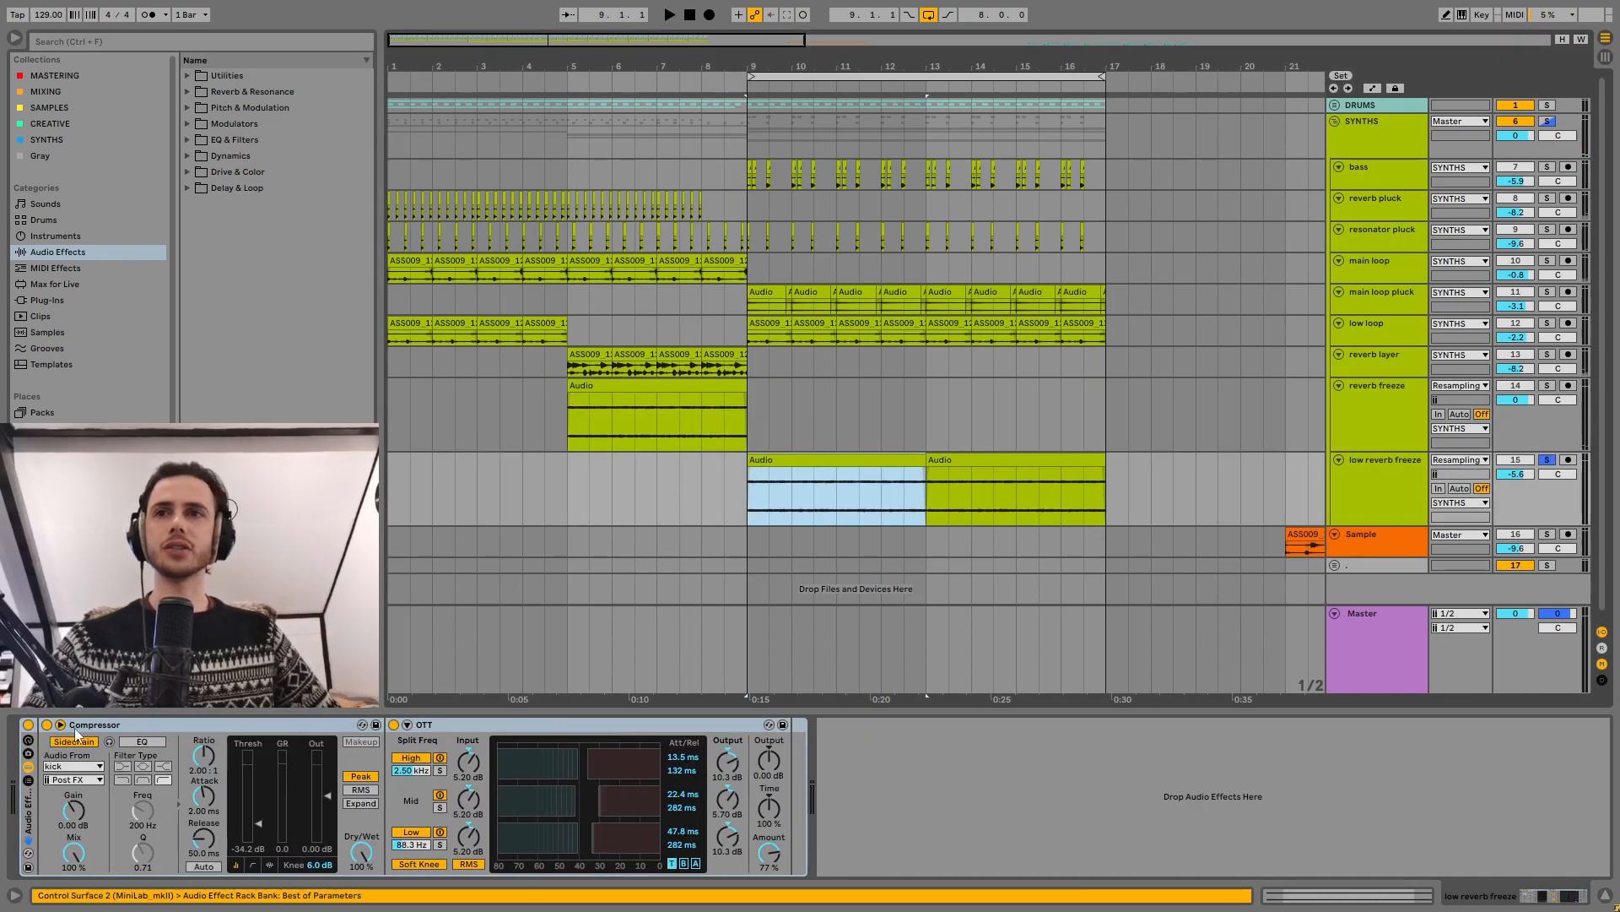
double_click(833, 460)
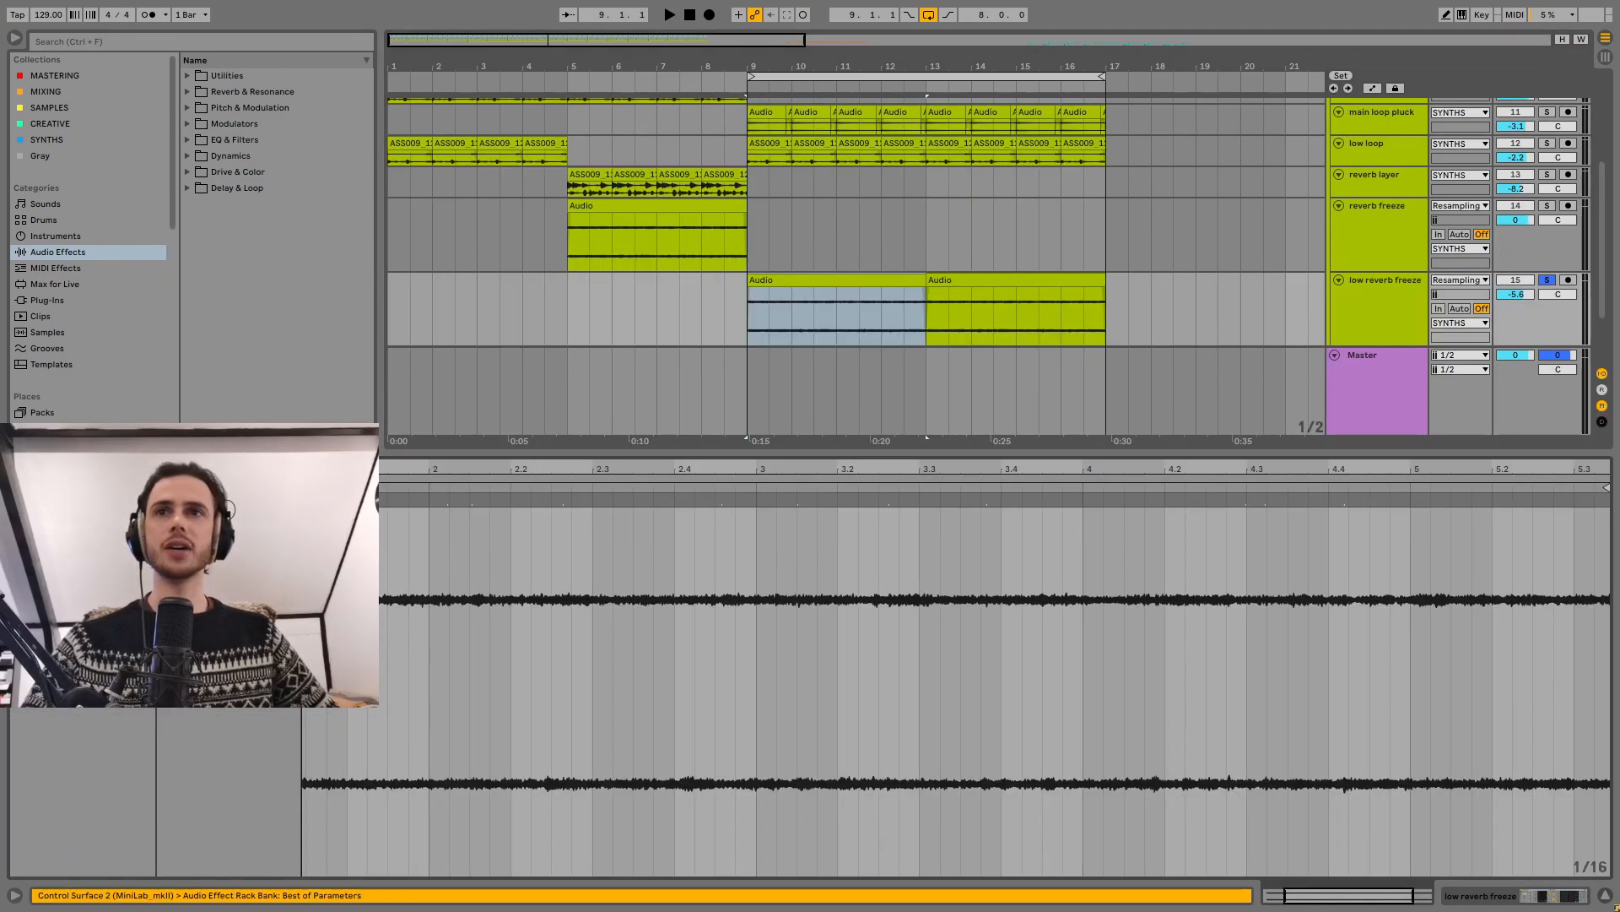
left_click(1610, 897)
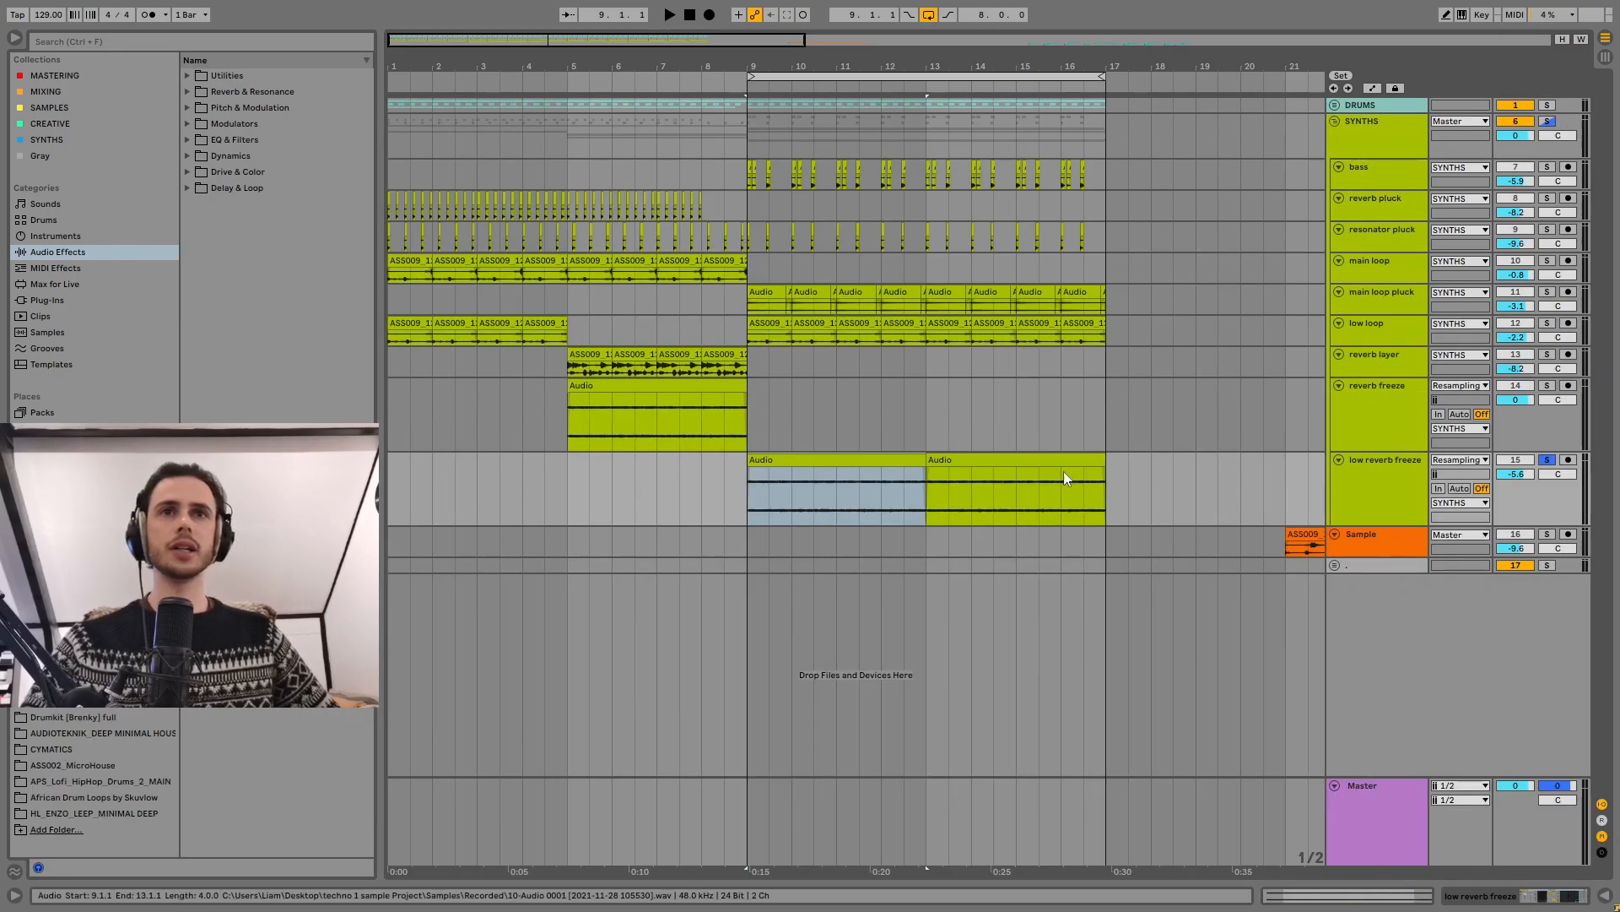
double_click(1378, 504)
key("space")
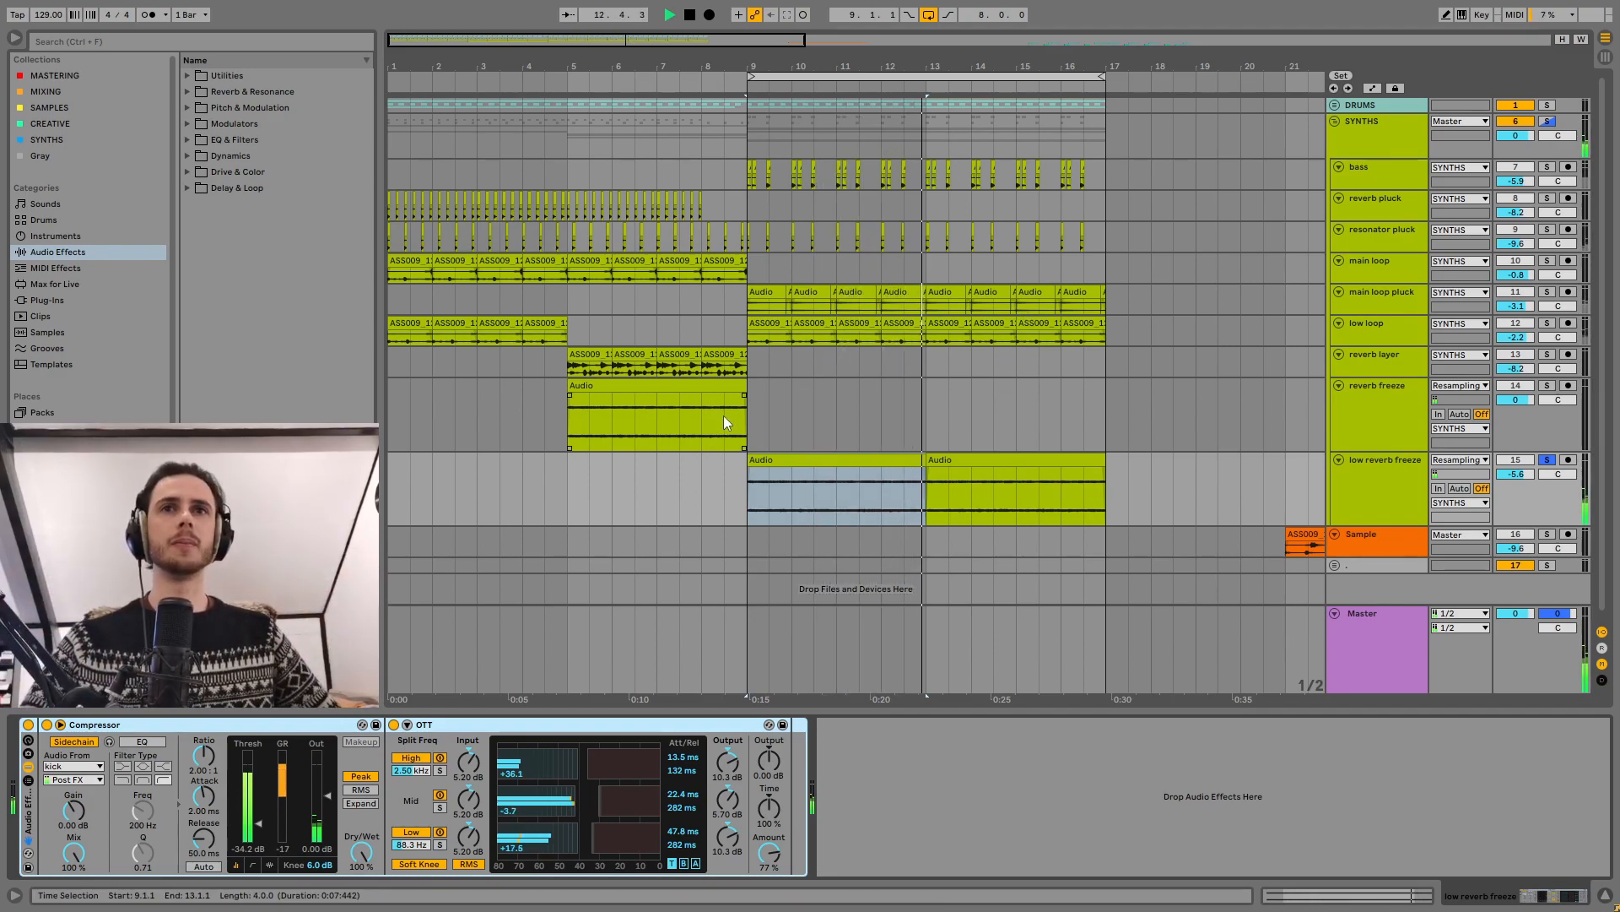
Step: Solo the reverb freeze track again and audition its clip from bar 5
left_click(674, 390)
key("space")
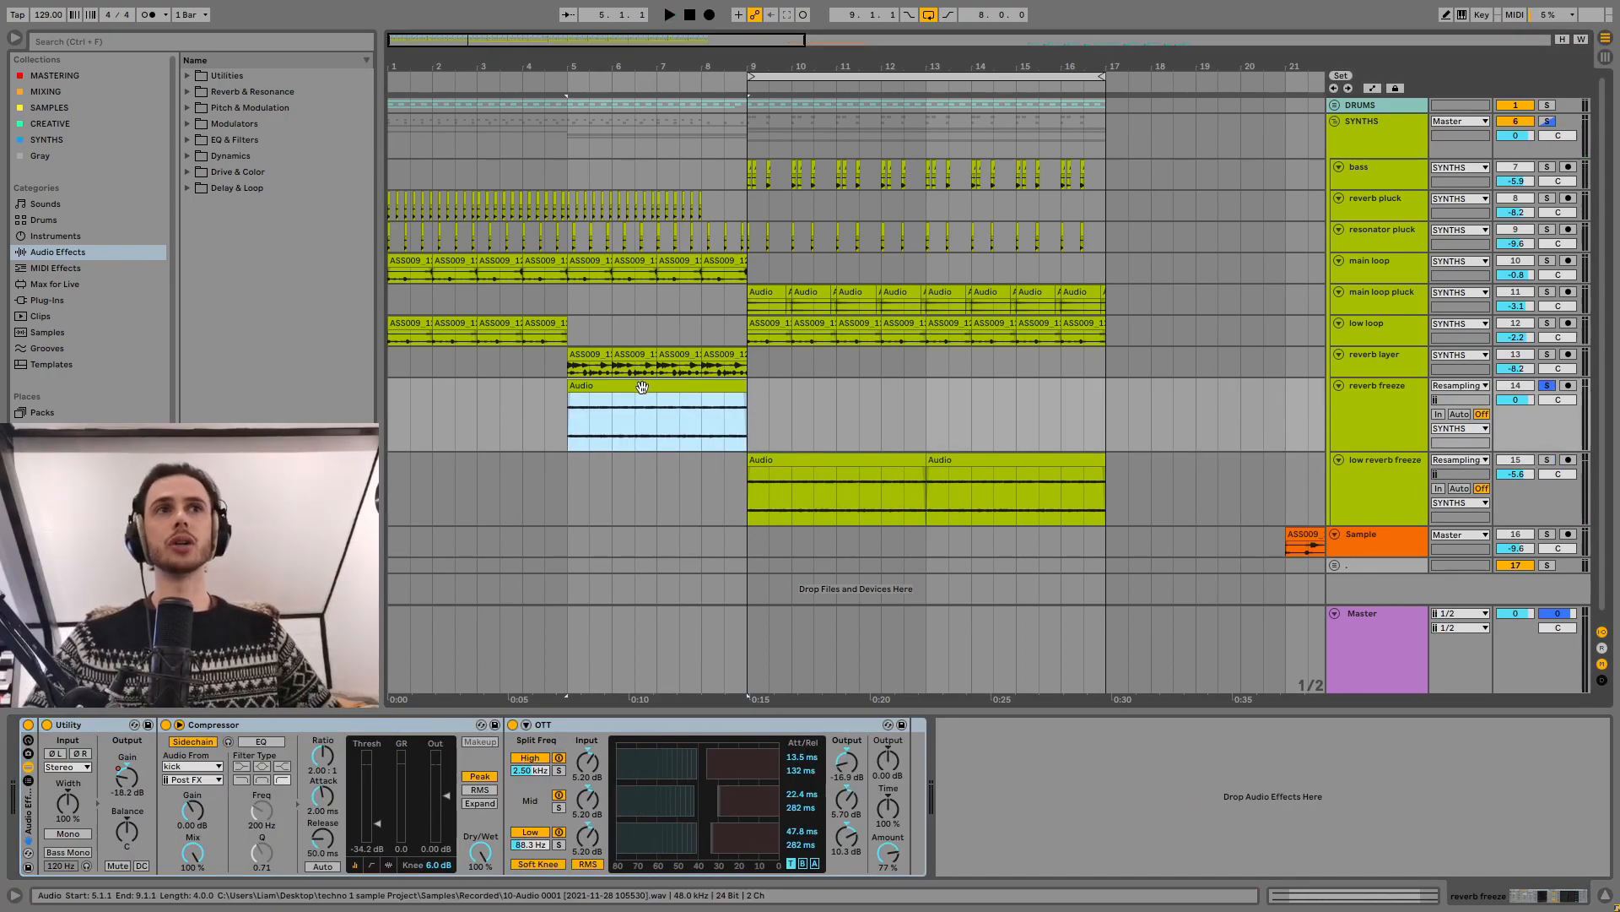
Step: Collapse the SYNTHS group in favour of the expanded DRUMS group and play the rumble track soloed from bar 9
left_click(1336, 121)
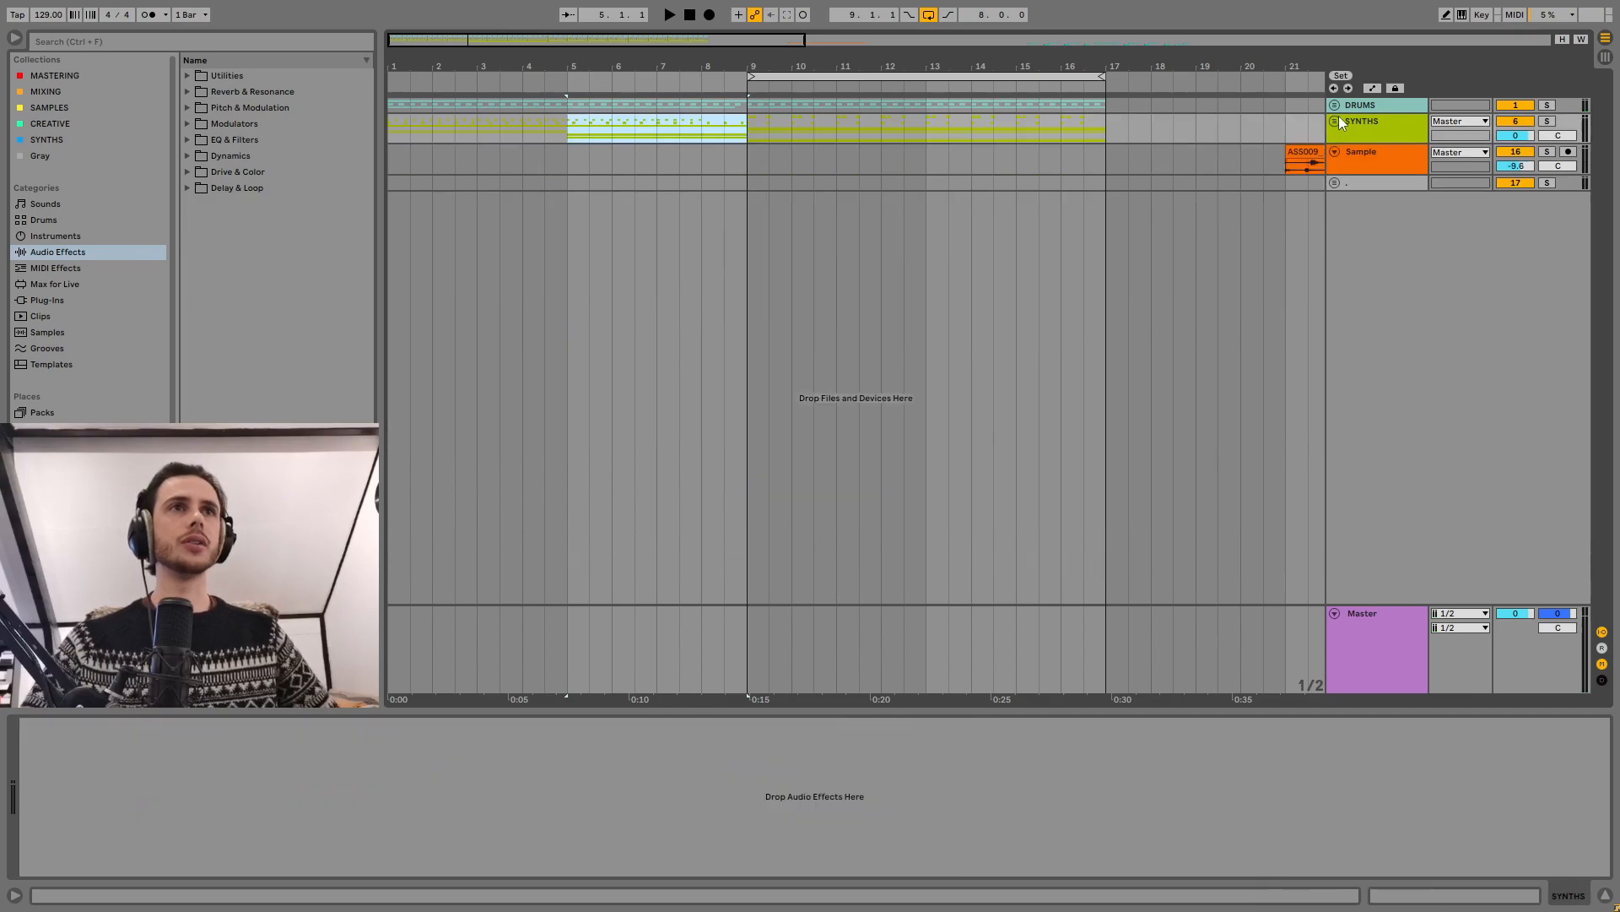
left_click(1335, 105)
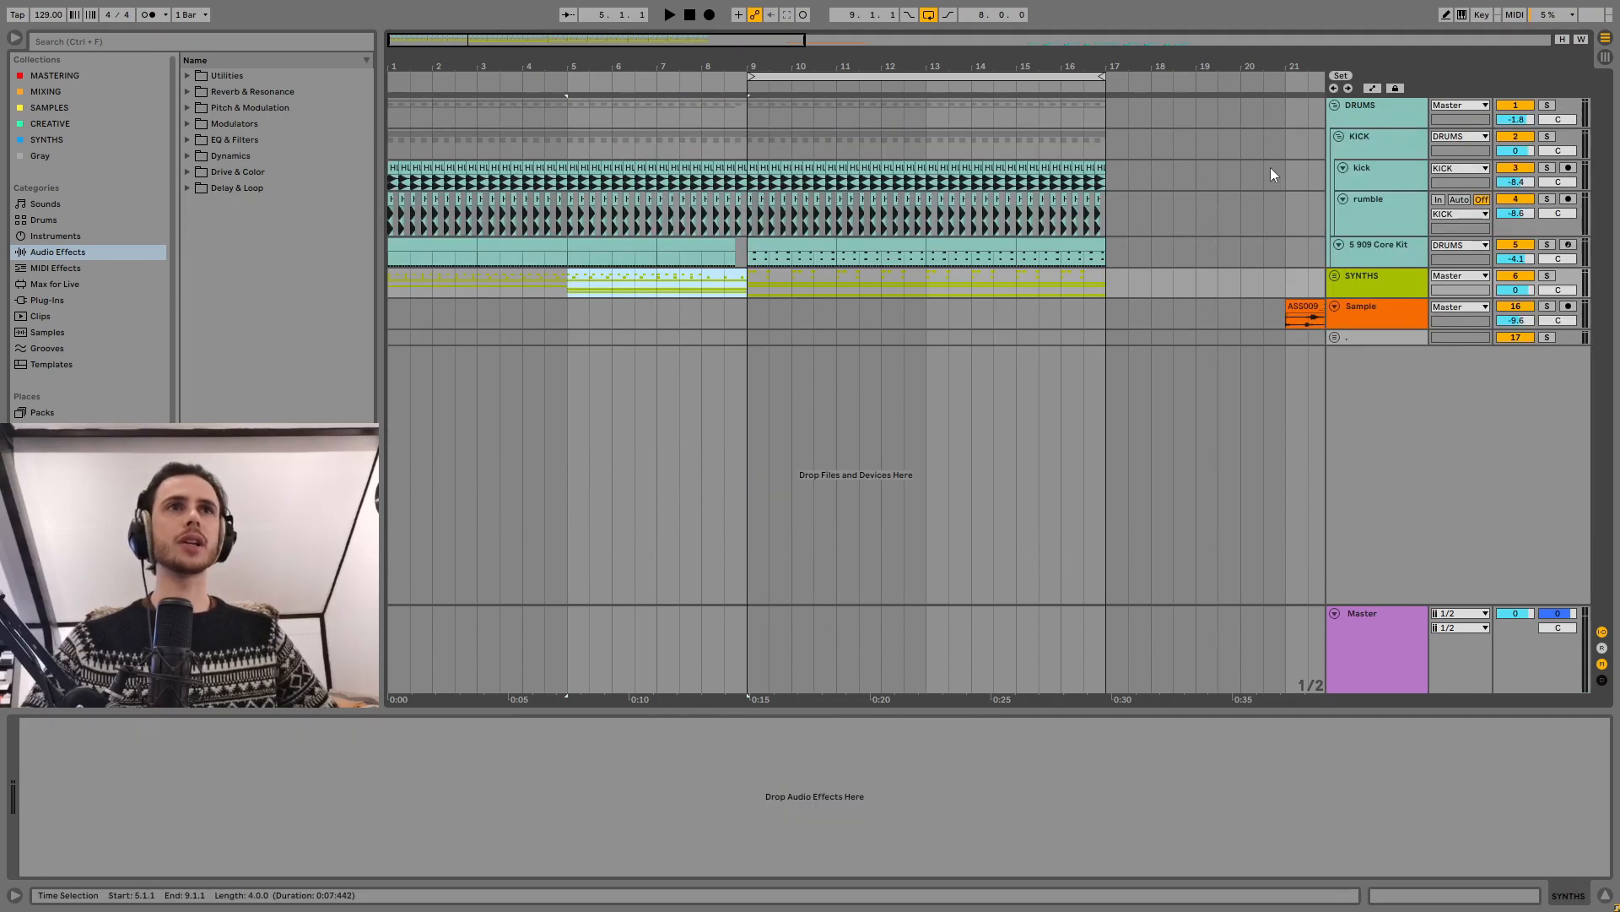
left_click(1254, 169)
left_click(1369, 216)
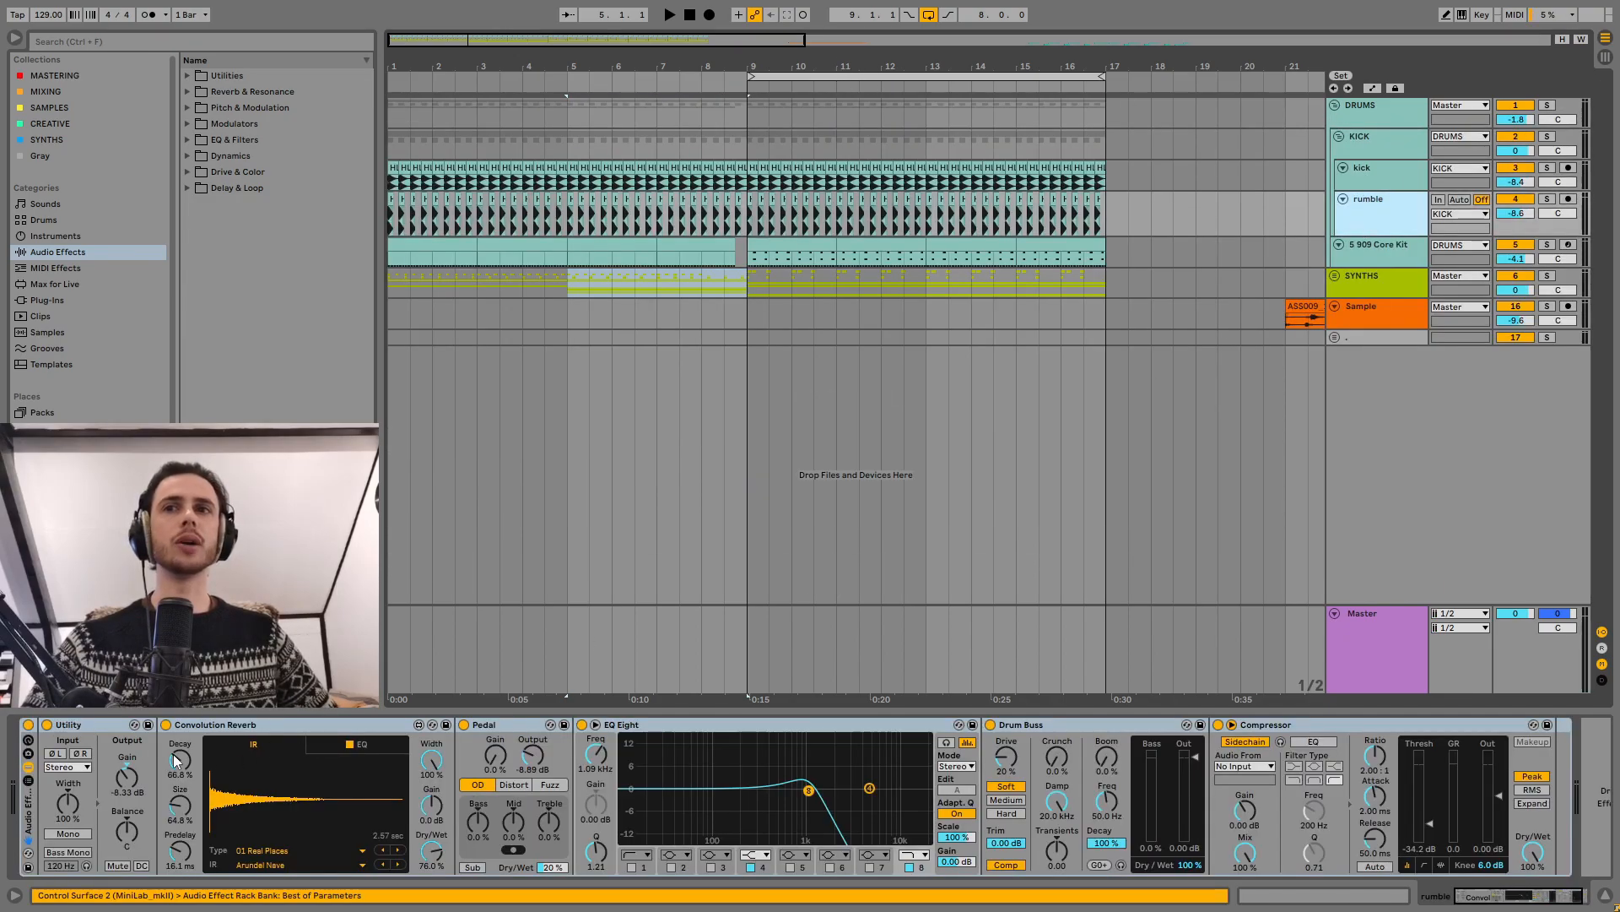
left_click(753, 205)
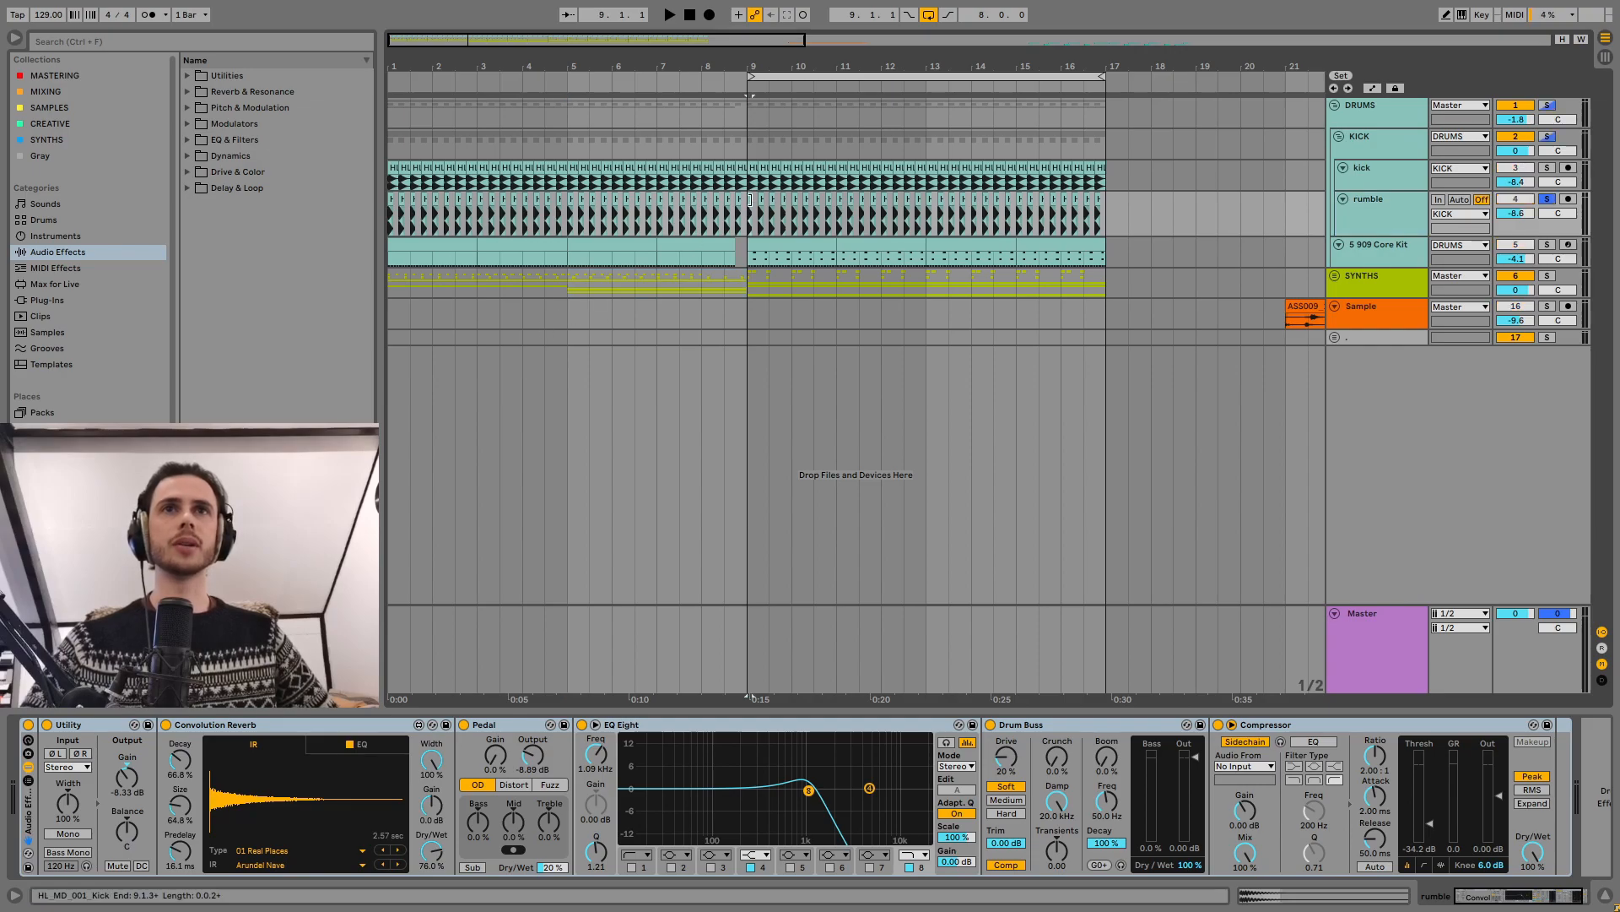
key("space")
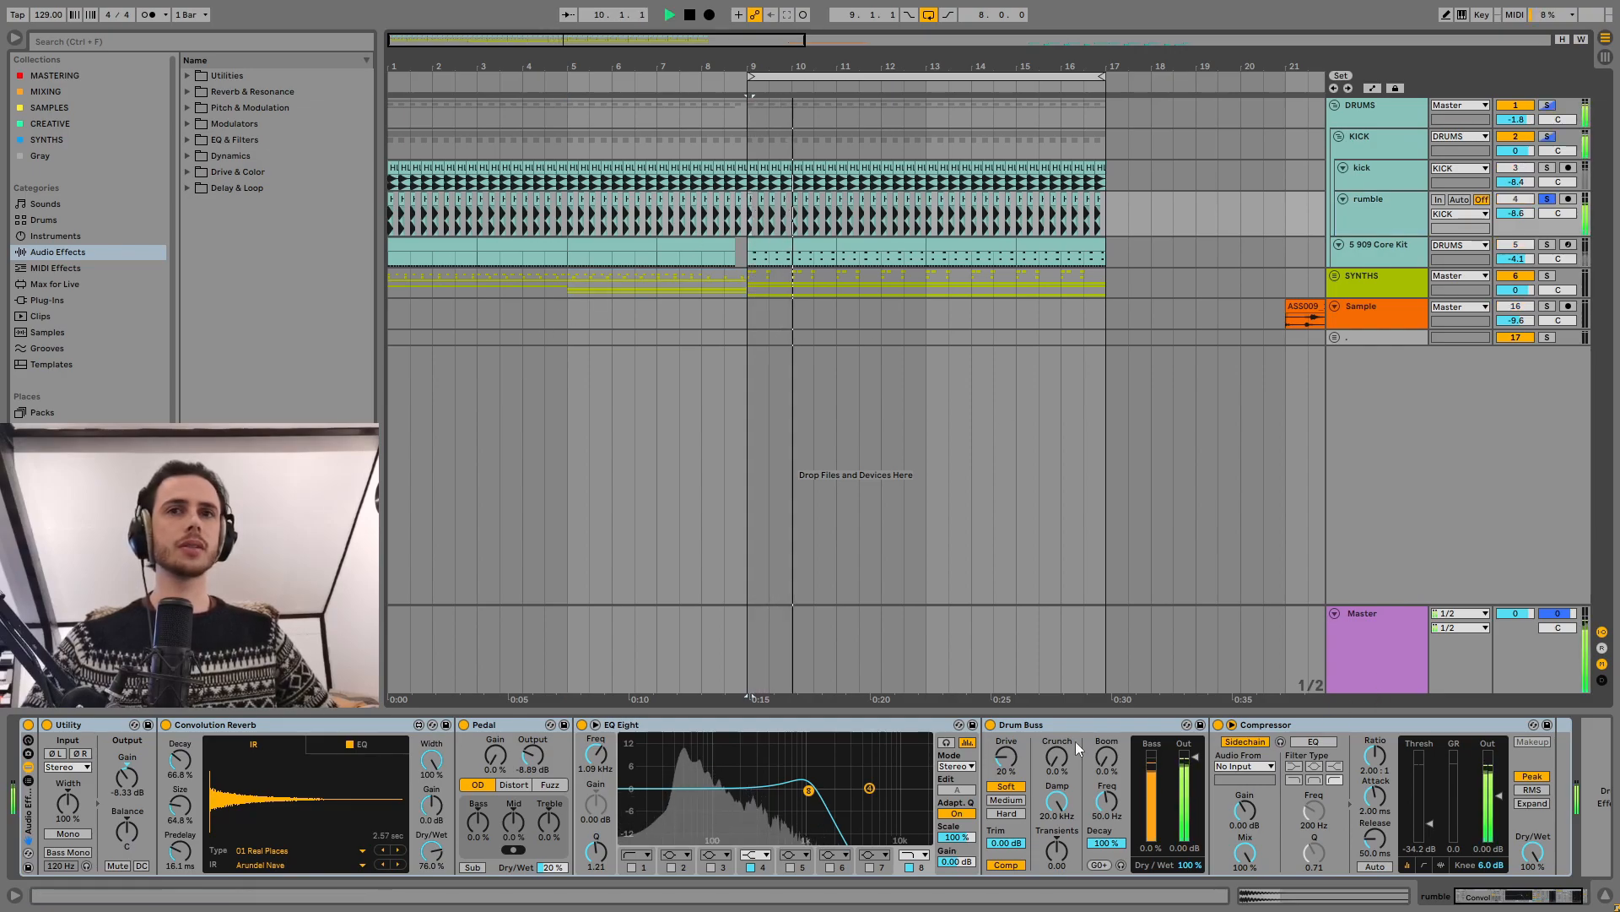
Step: Solo the 909 Core Kit track, play its pattern from bar 9, and switch the solo to the whole DRUMS group
left_click(1389, 255)
left_click(796, 246)
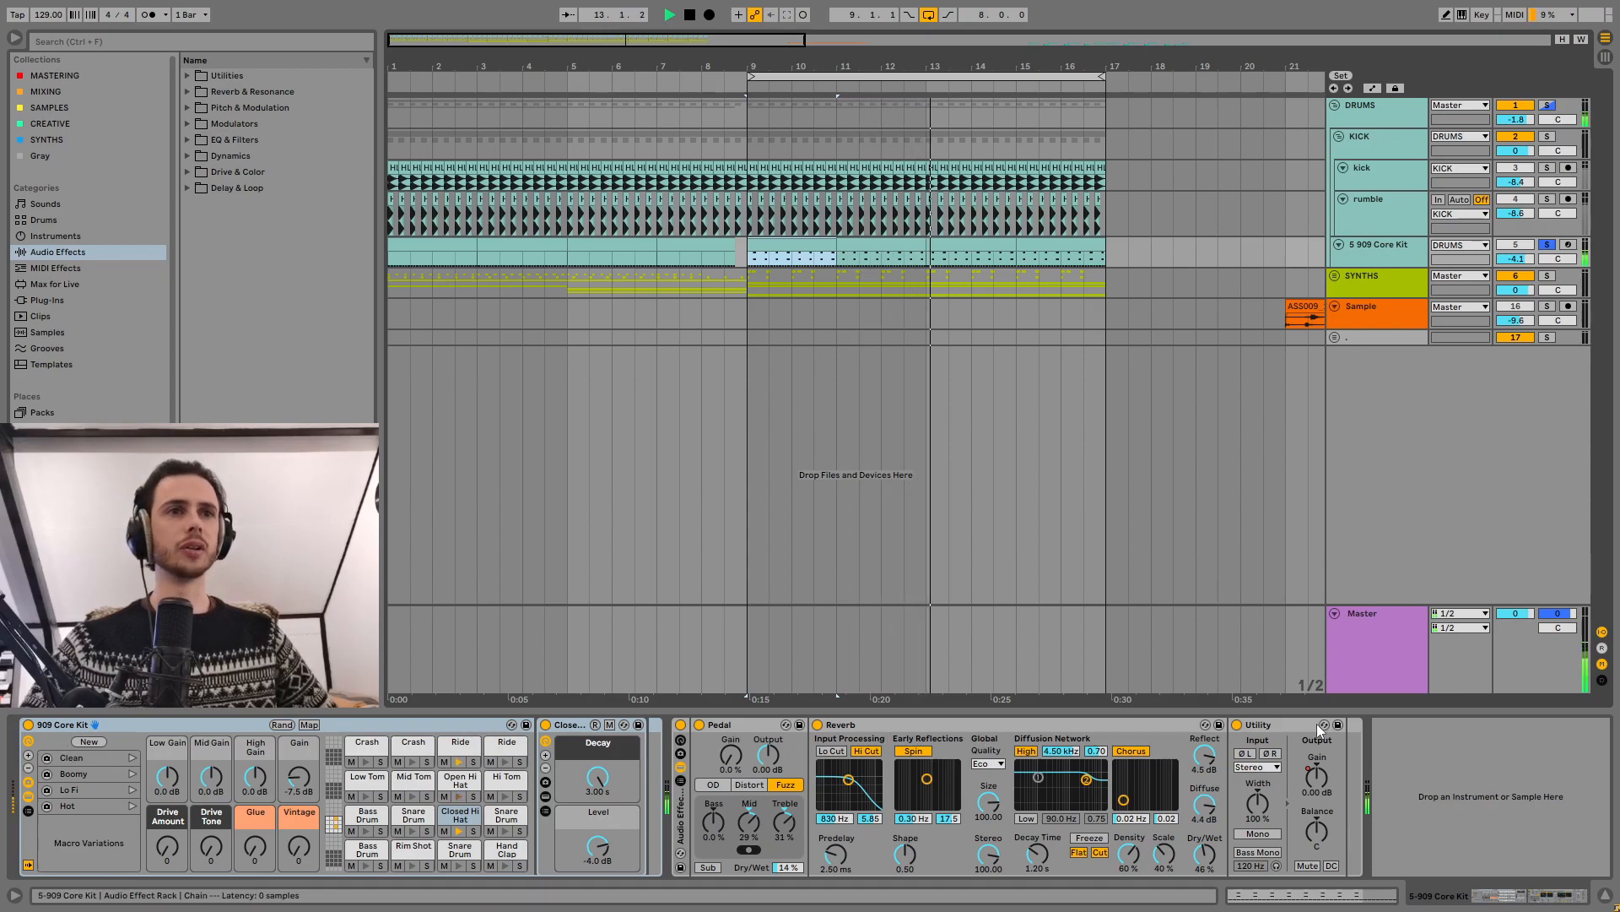
left_click(1379, 120)
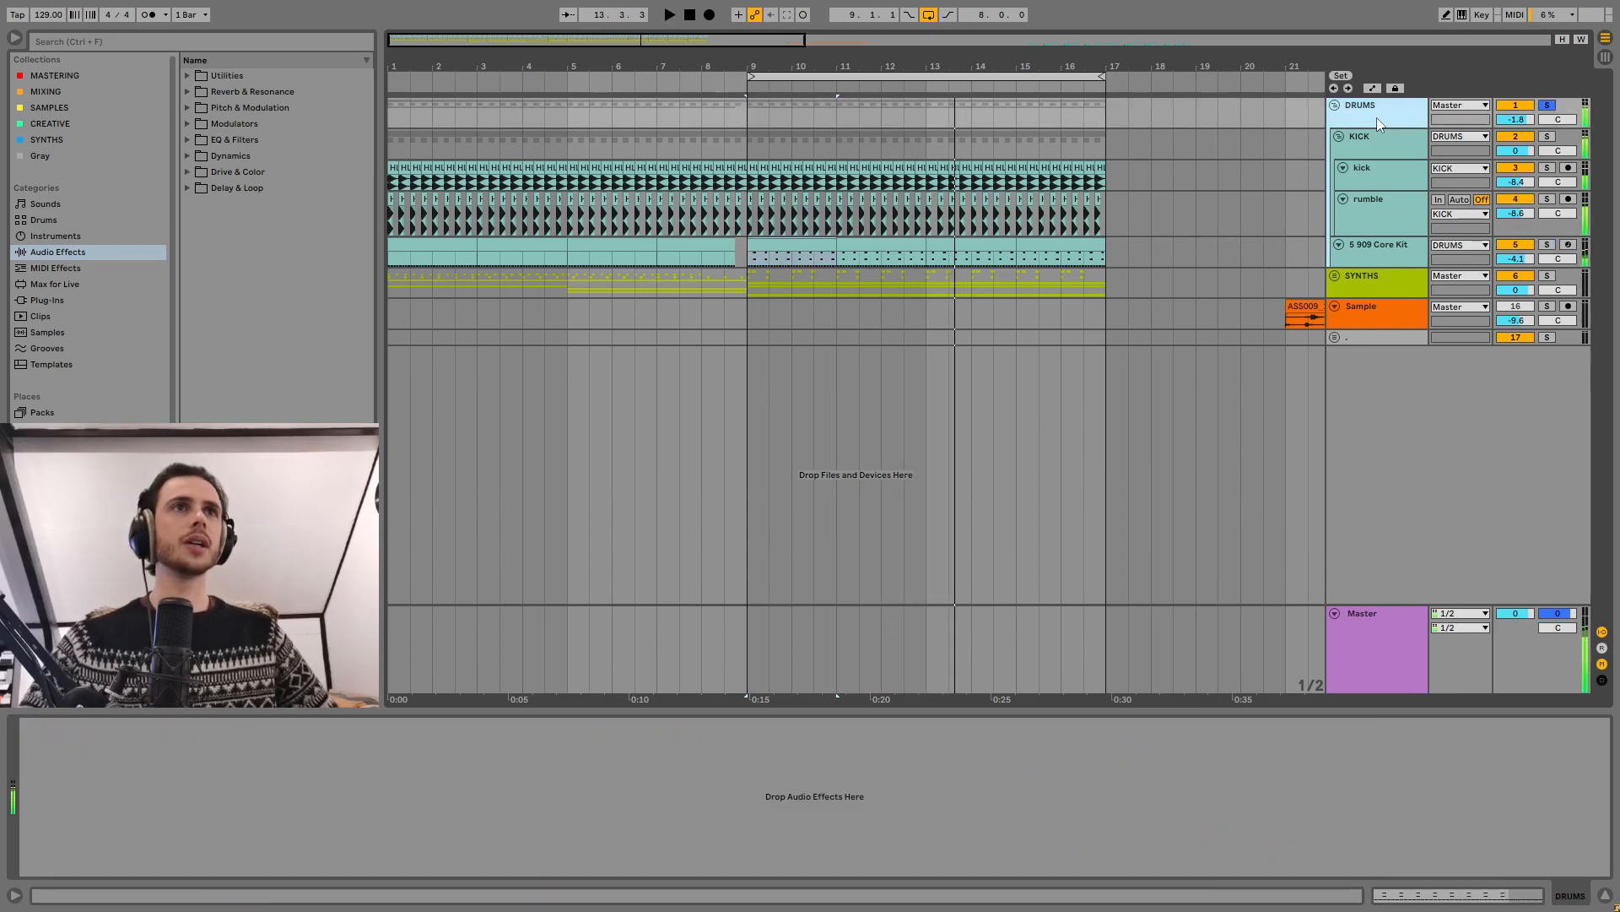
Step: Show the full arrangement with the DRUMS and SYNTHS groups expanded, the device view hidden, and the Sample clip in full
left_click(1335, 105)
left_click(1335, 135)
left_click(1334, 106)
scroll(1124, 409, "down", 5)
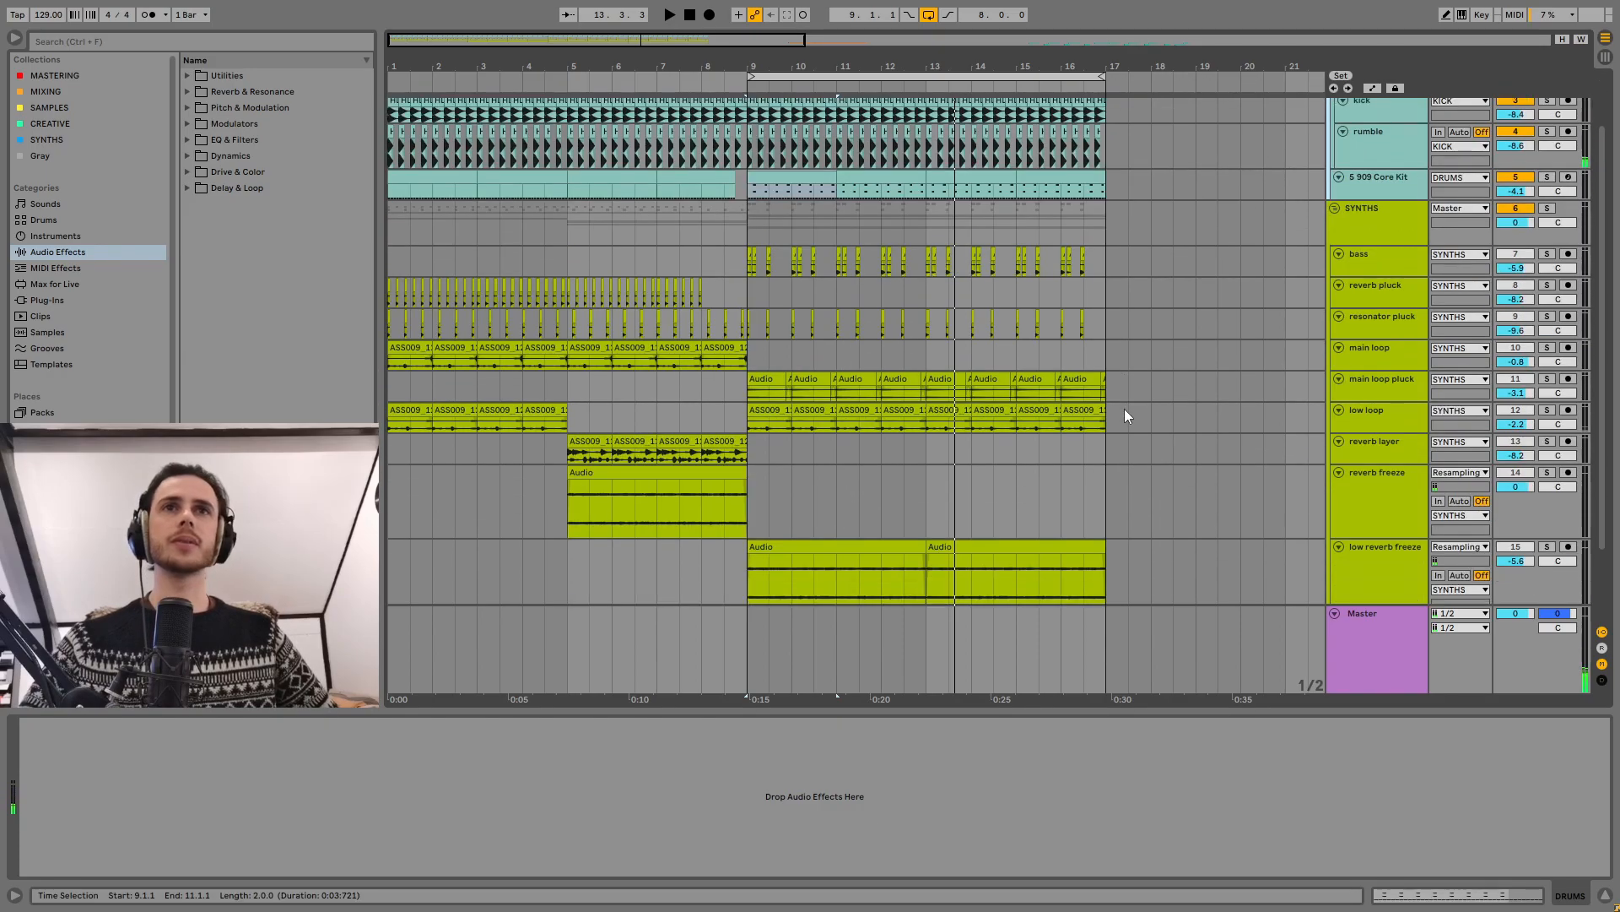
left_click(1605, 896)
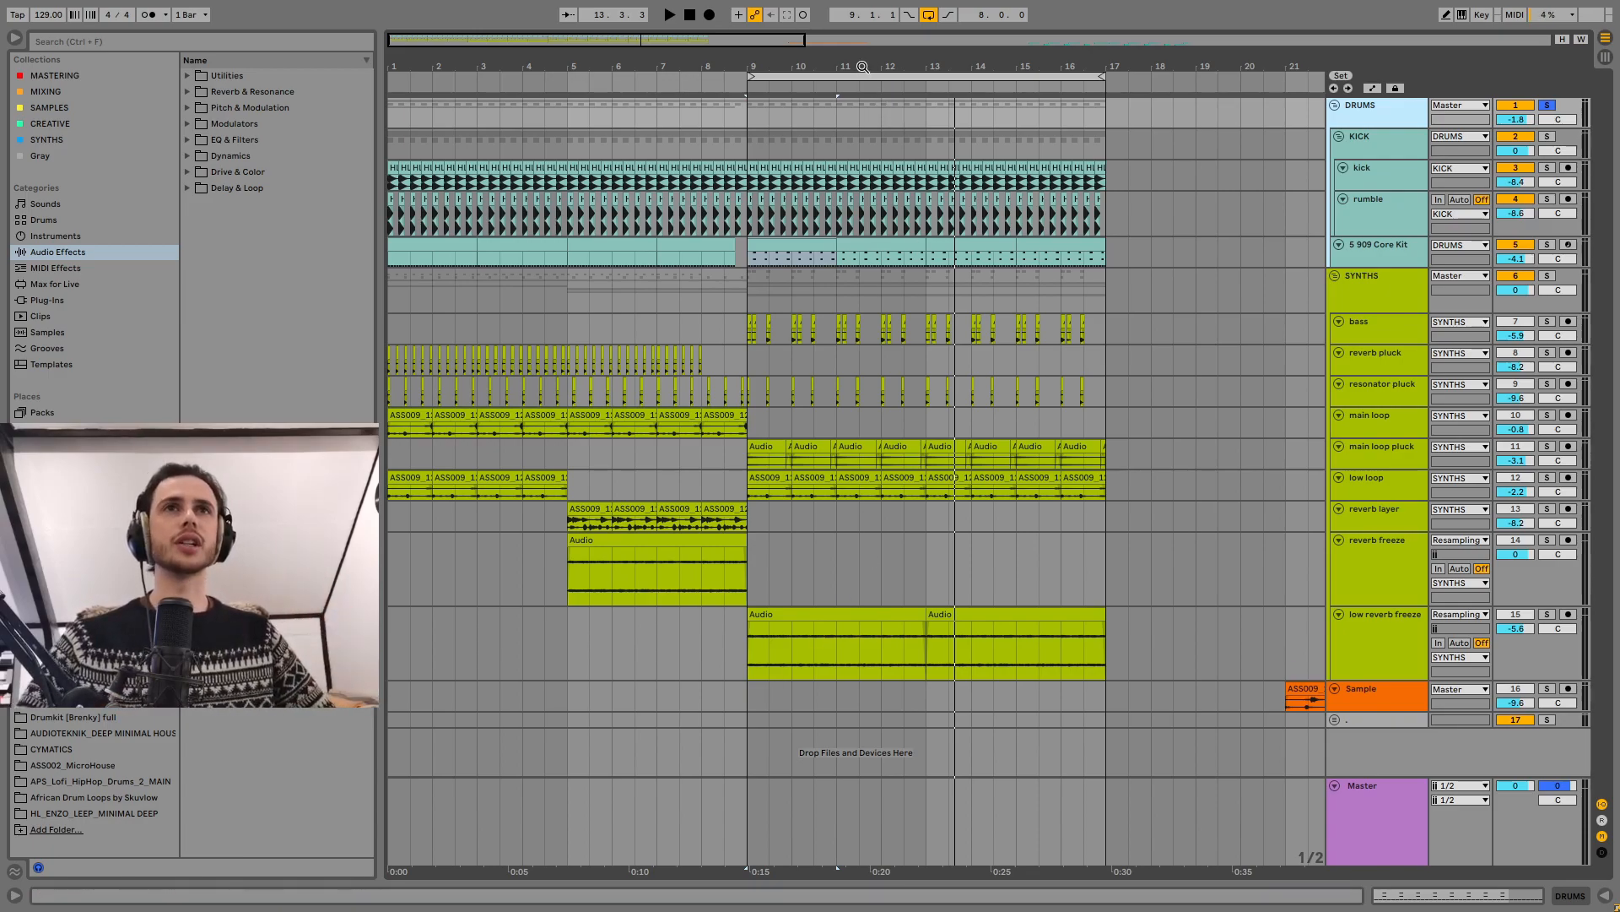
left_click_drag(861, 66, 742, 67)
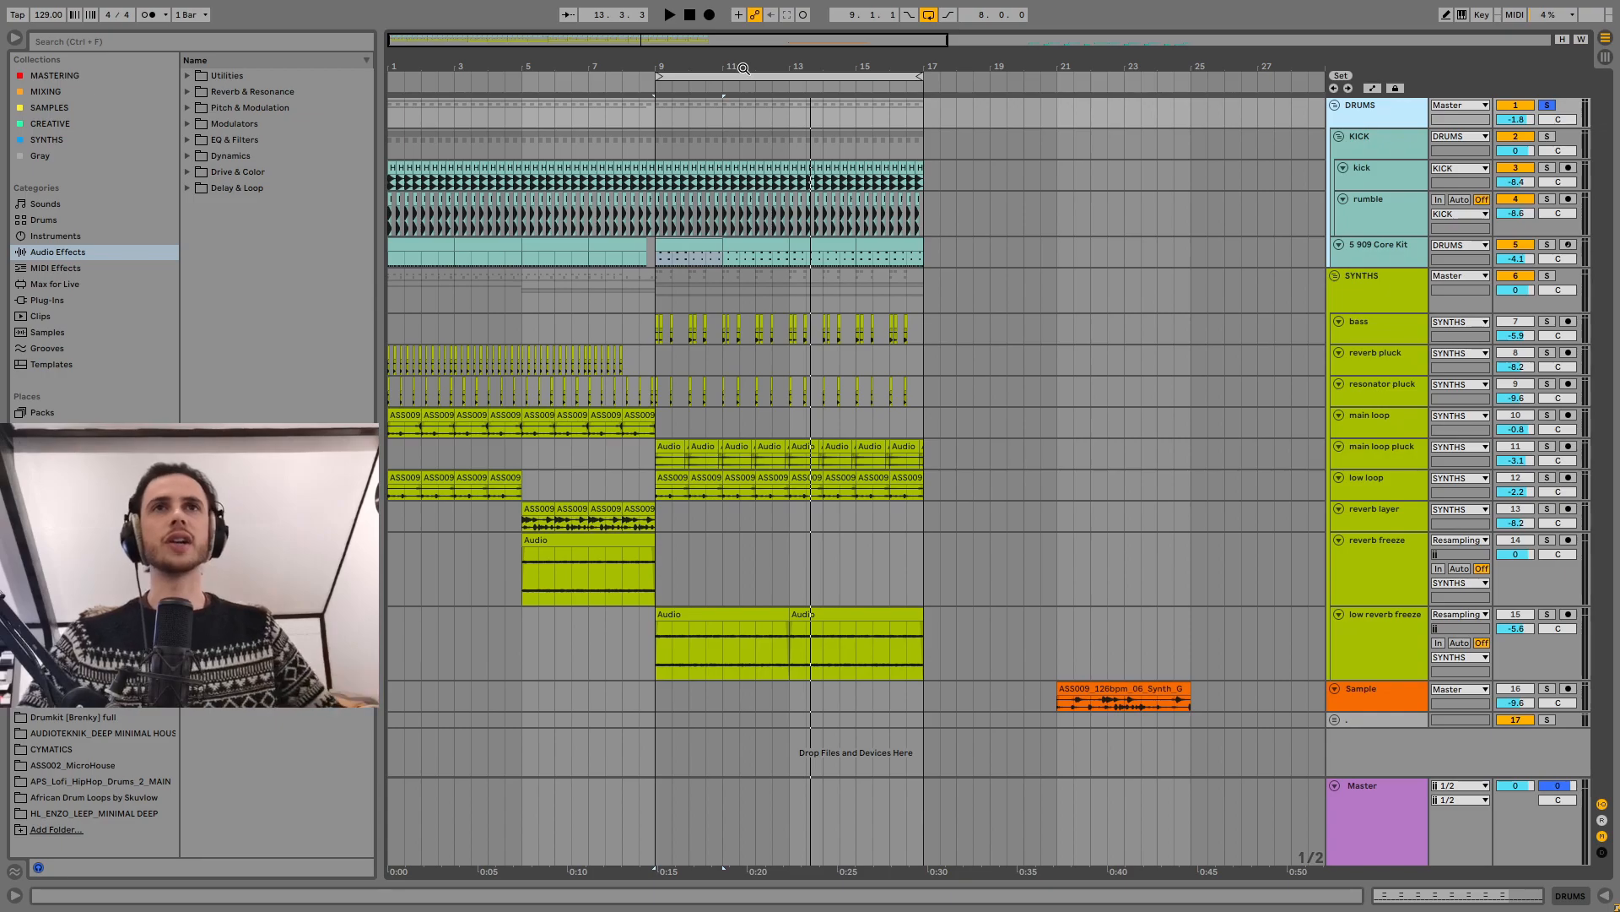
Step: Return the playhead to the start of the arrangement and start playback
left_click(691, 15)
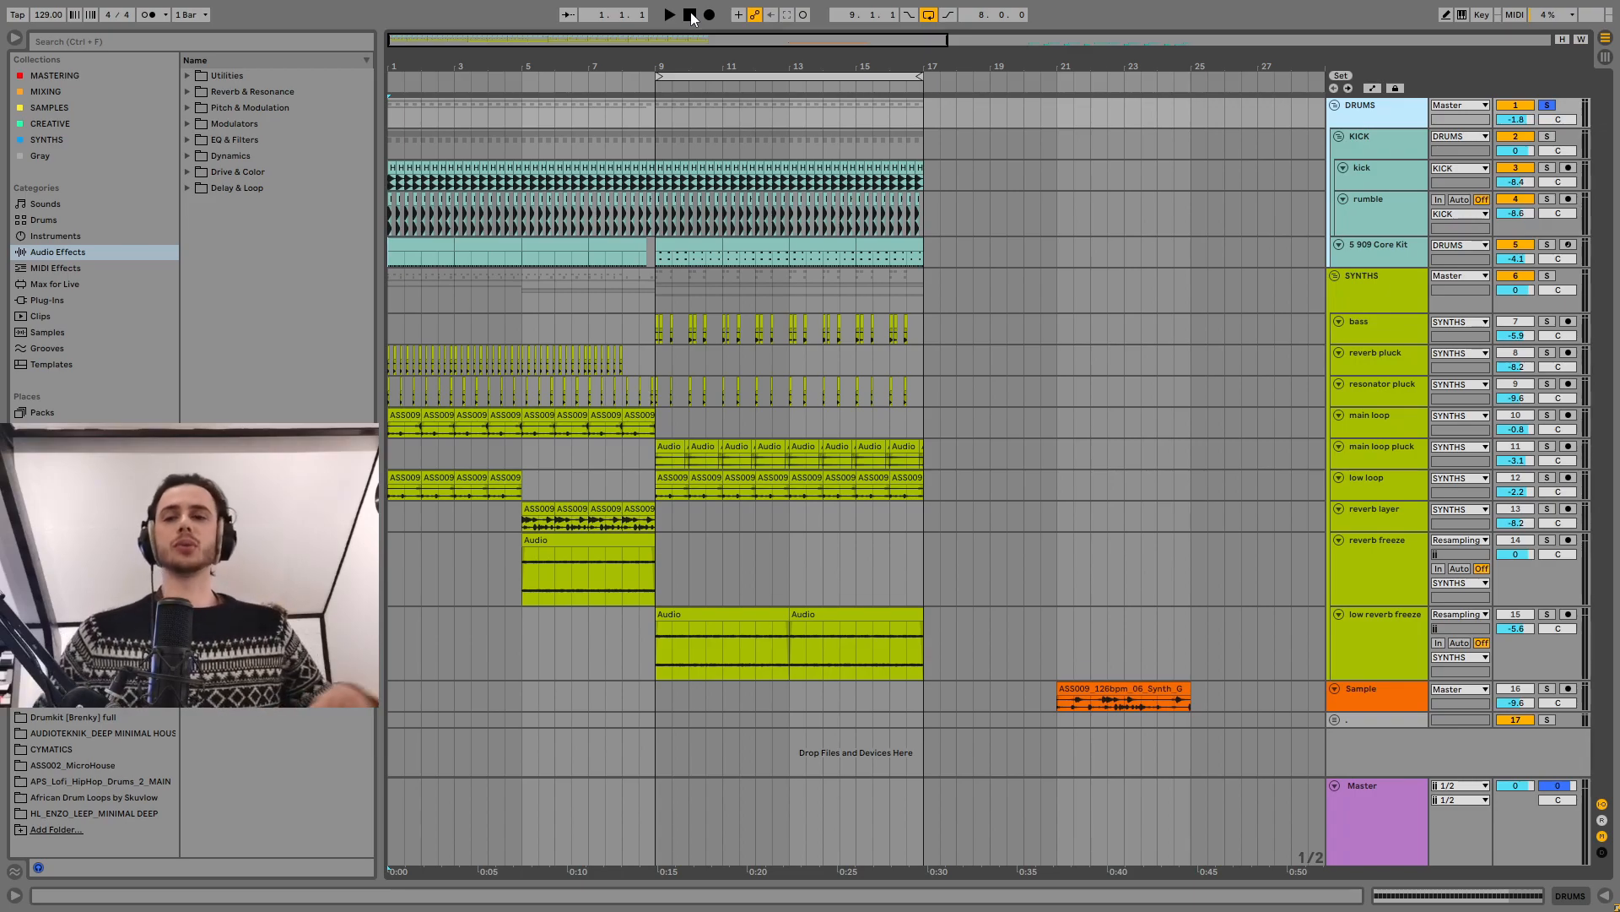
key("space")
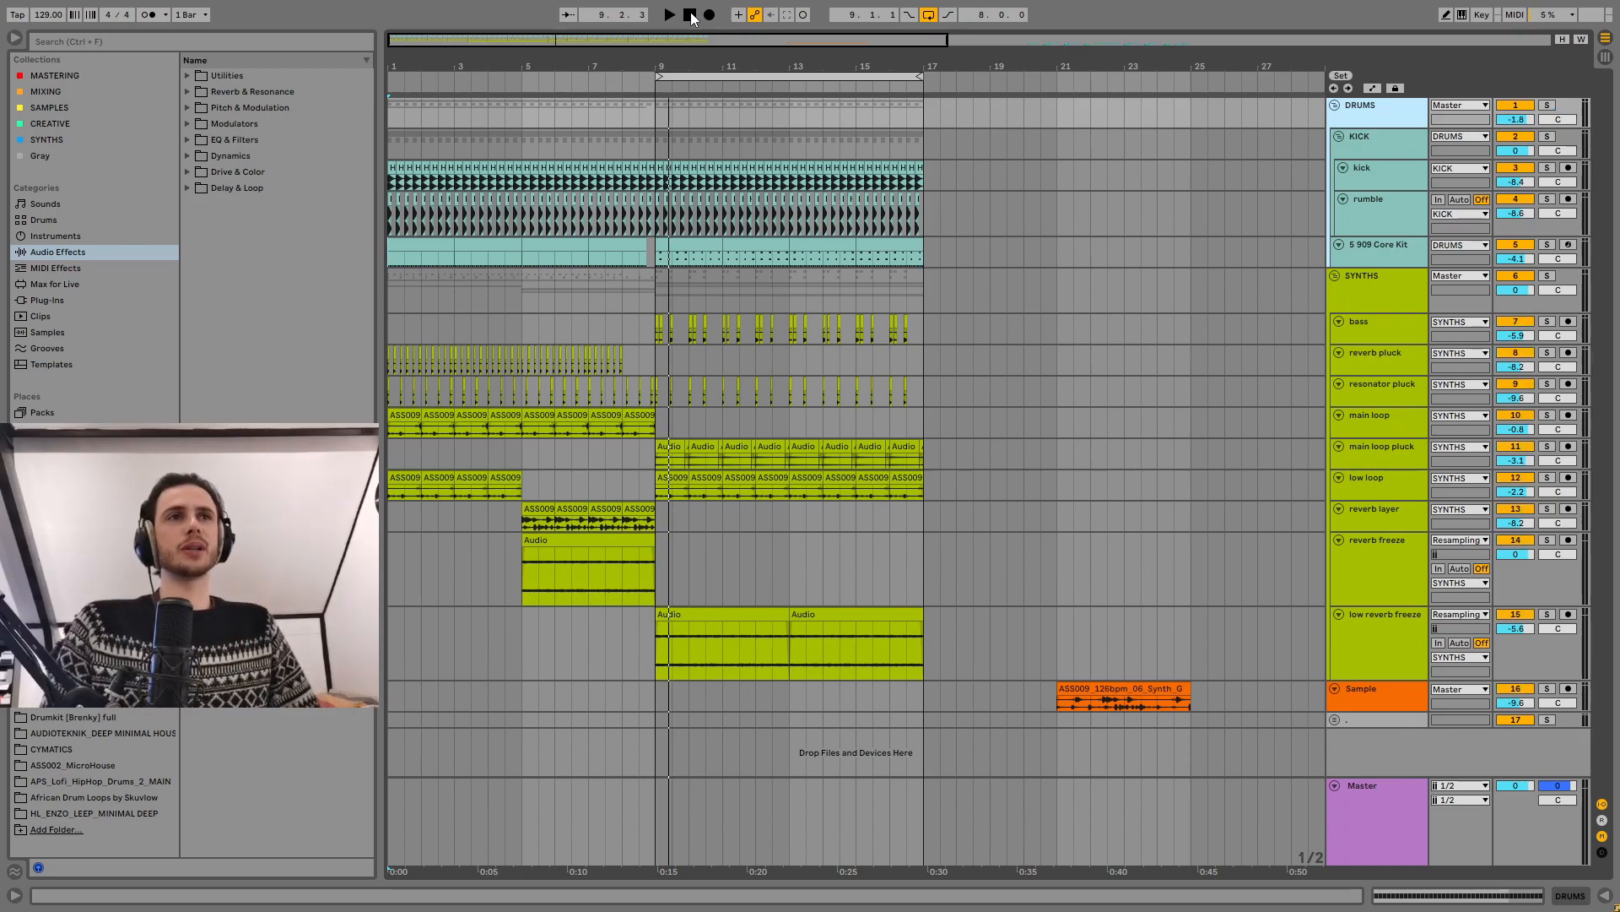